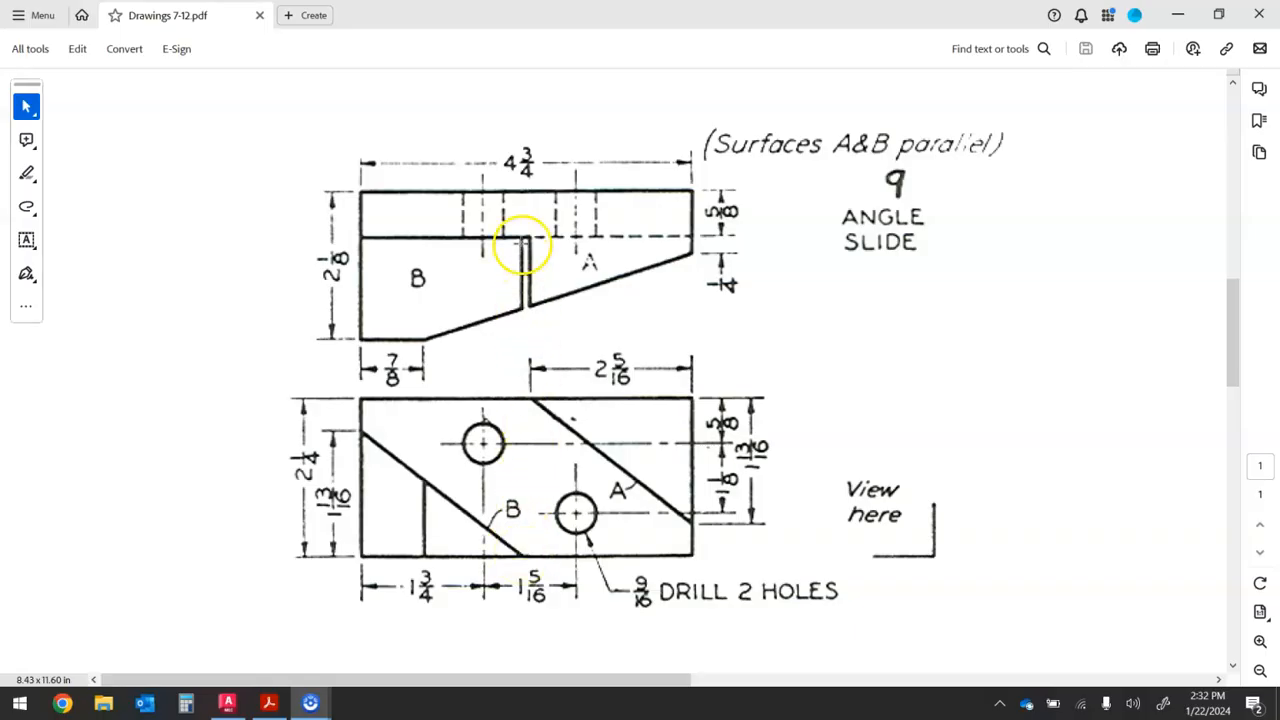
Switch to AutoCAD and use temporary lines to check the slot's lower corners in the upper view against the diagonal edges' endpoints below
key(alt+Tab)
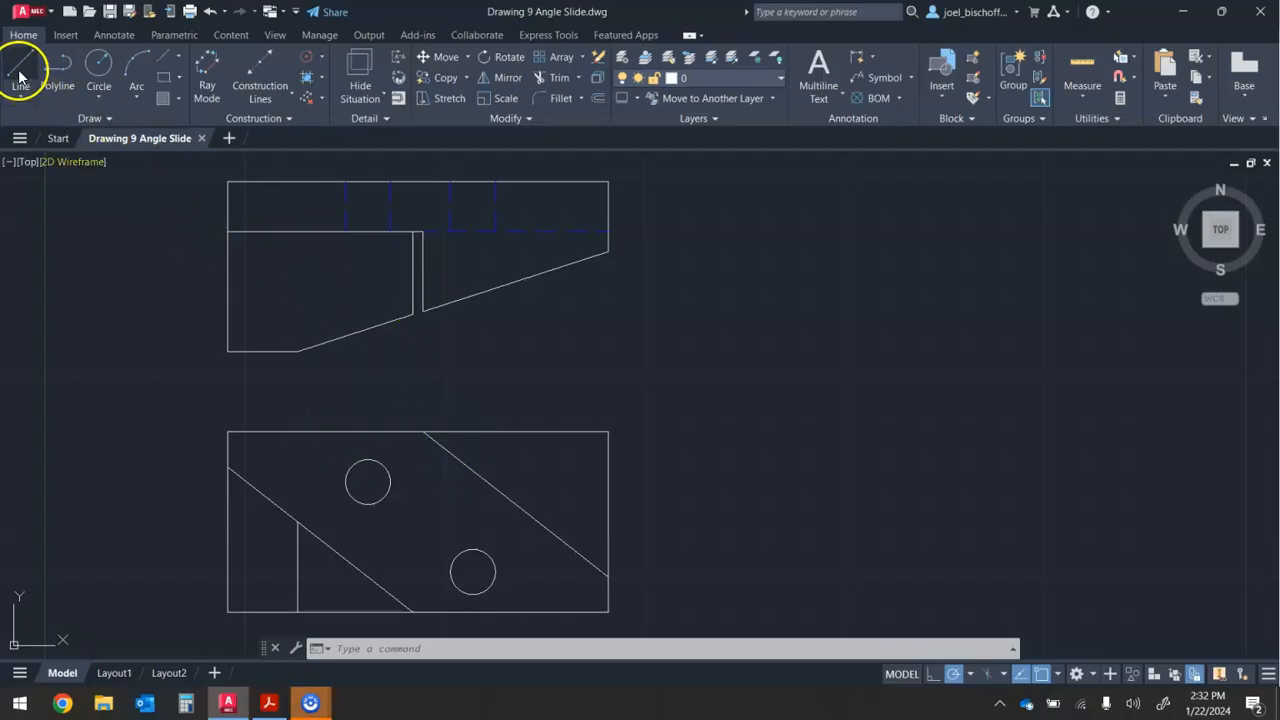
click(20, 66)
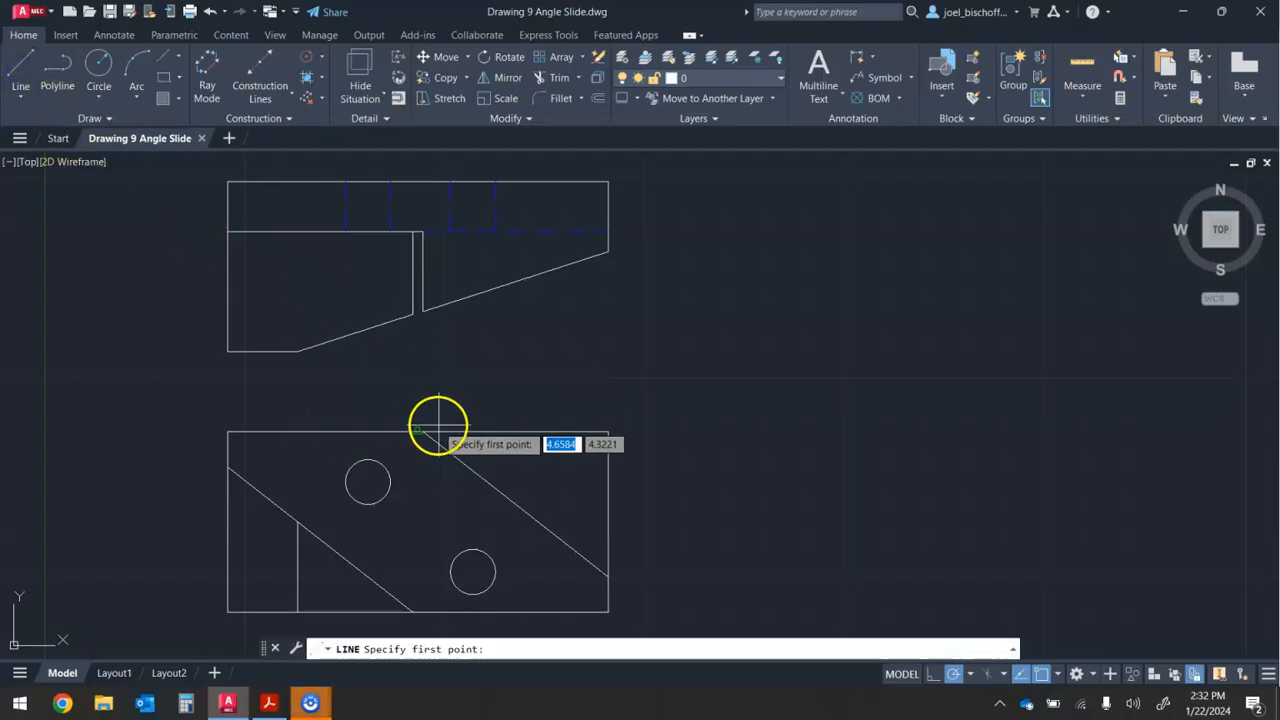
click(423, 312)
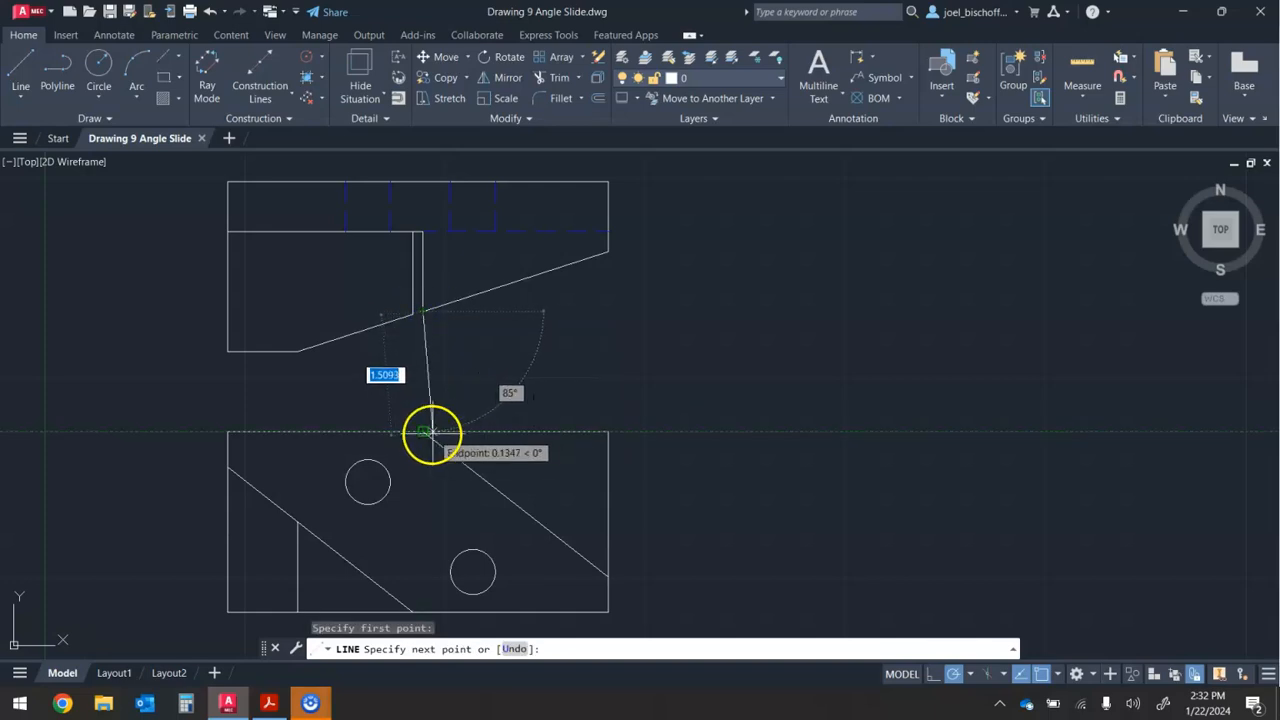
key(Escape)
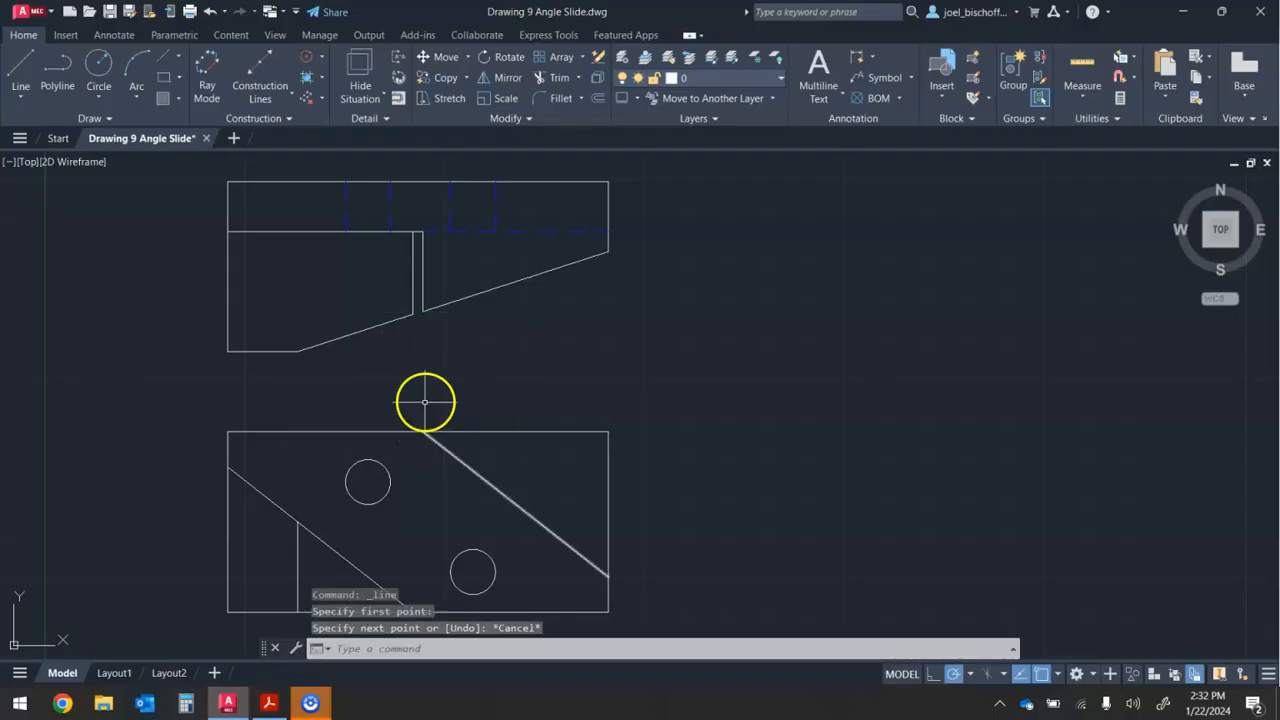
key(Return)
click(413, 315)
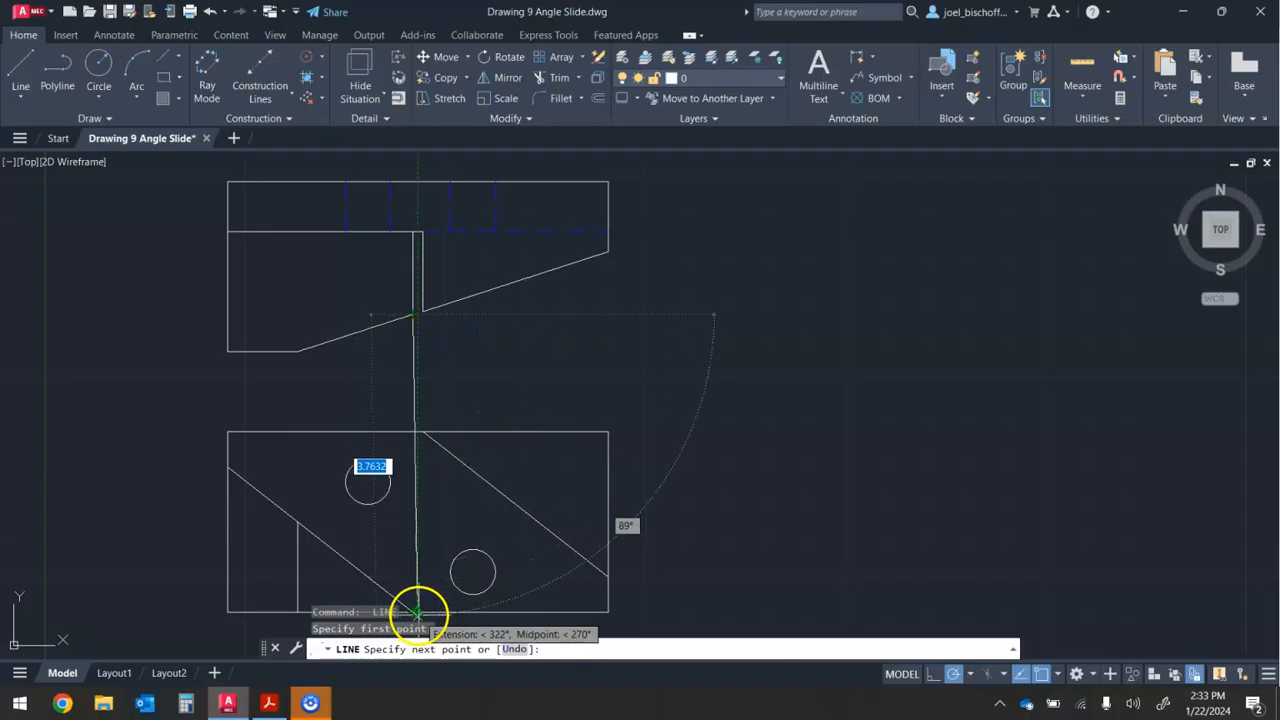
key(Escape)
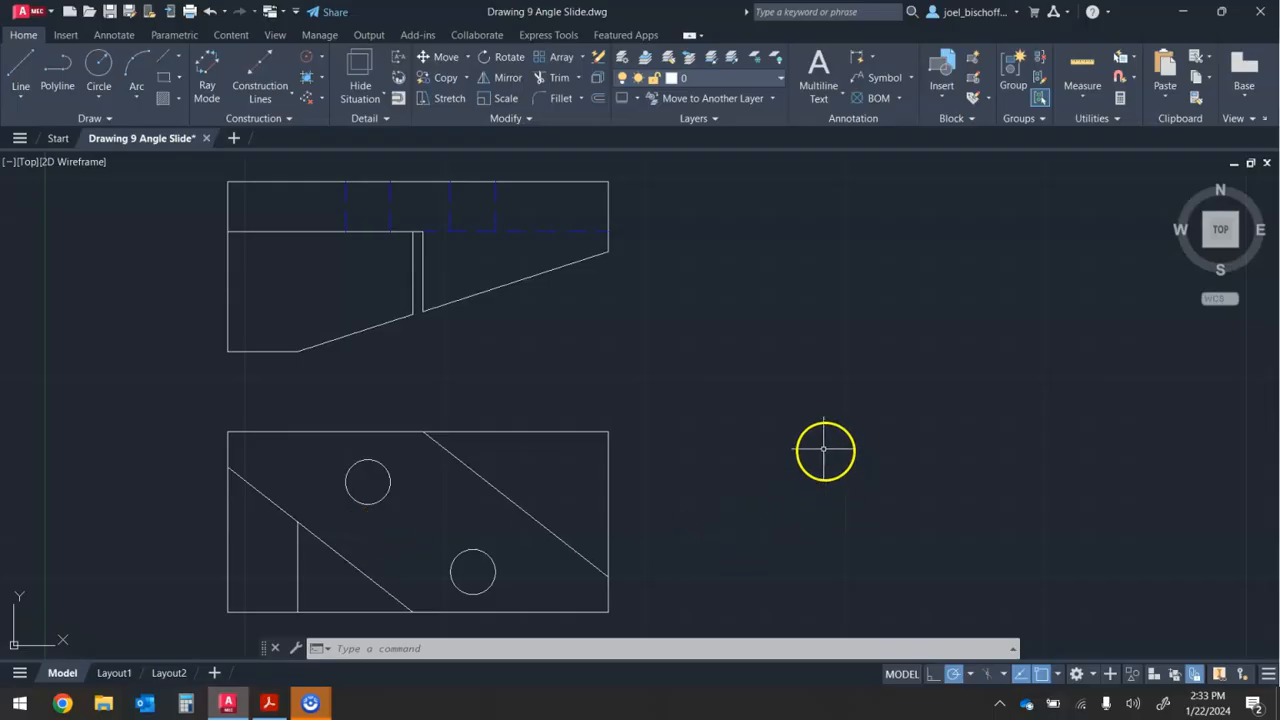
Consult the Angle Slide PDF, then in AutoCAD turn projection on at the lower view's upper-right corner, oriented toward the upper right
key(alt+Tab)
key(alt+Tab)
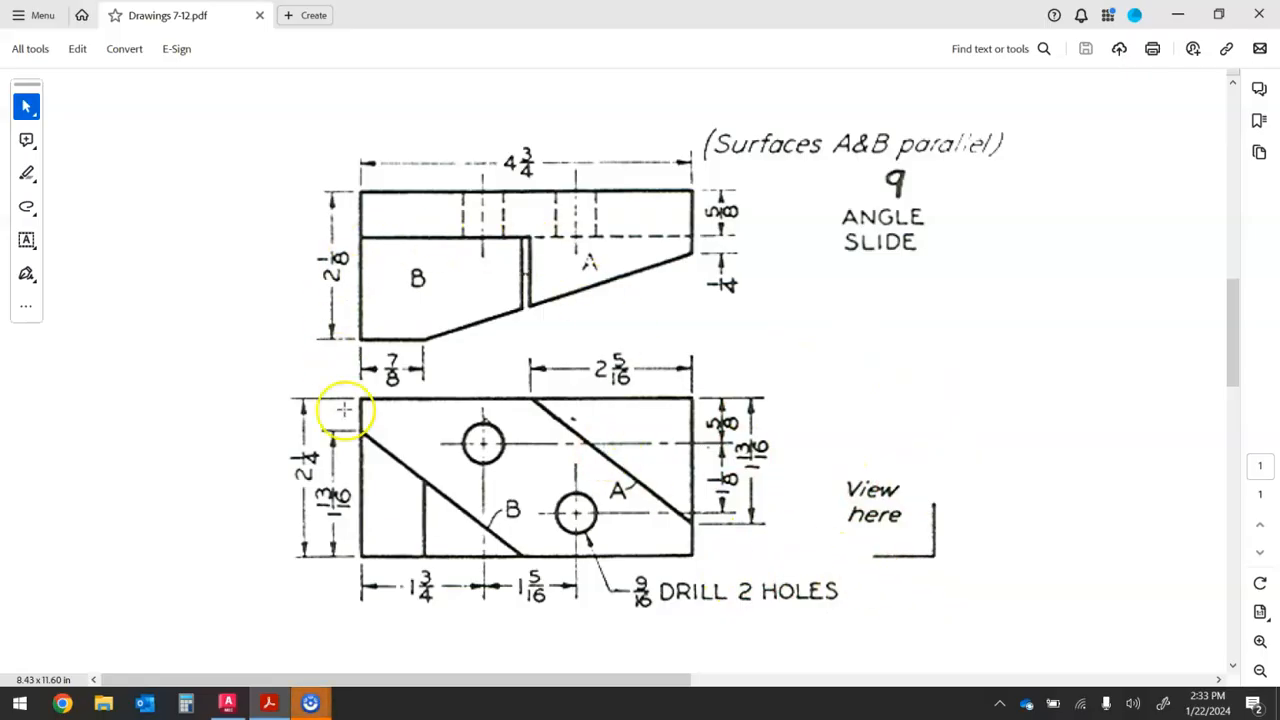
key(alt+Tab)
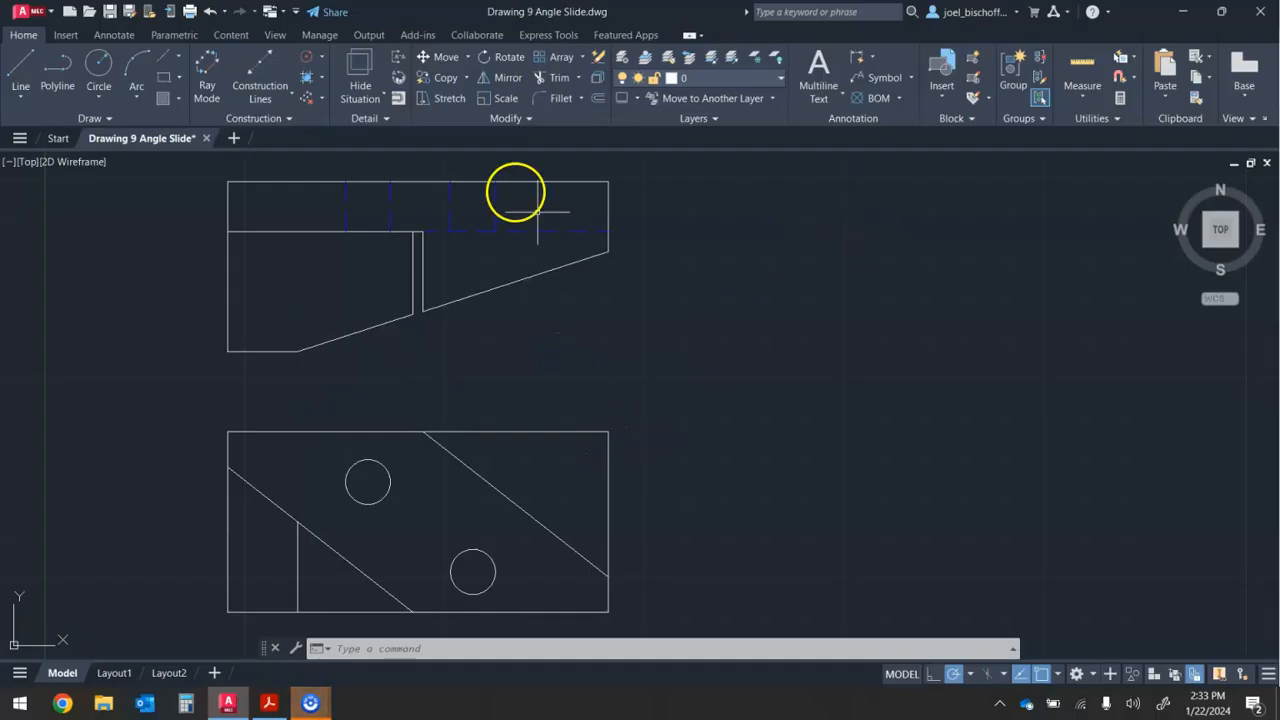
click(291, 118)
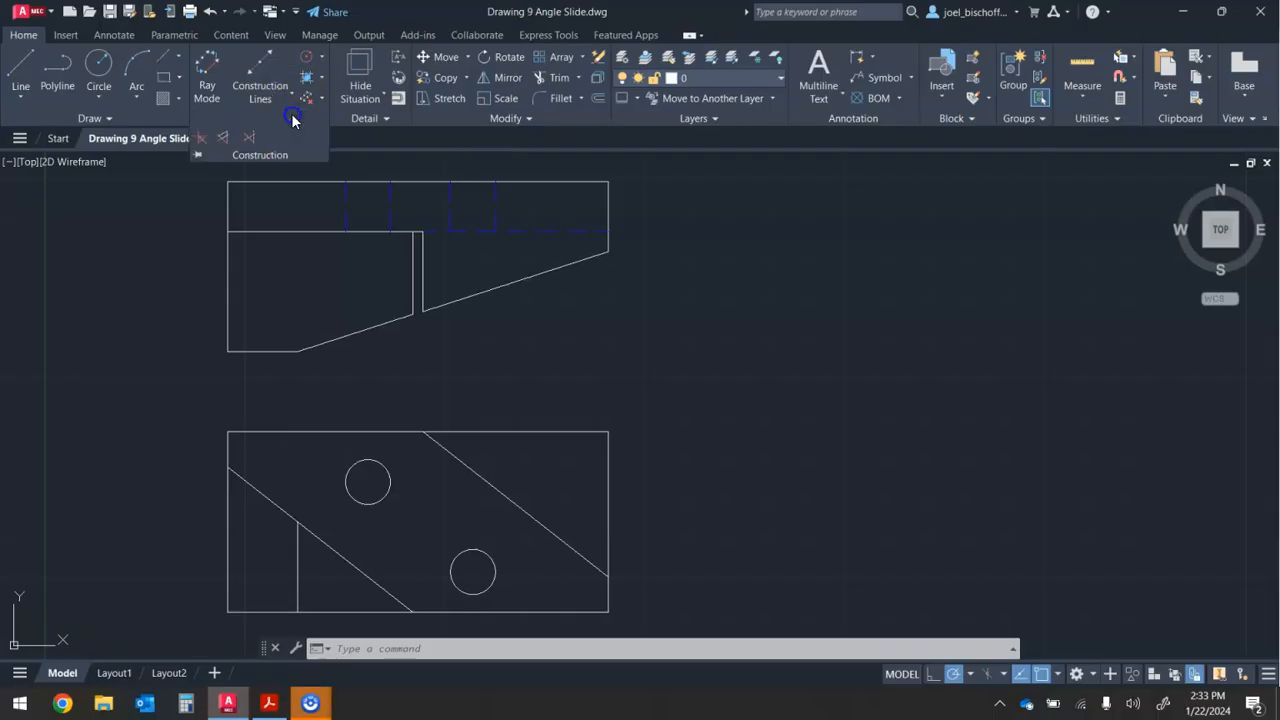
click(199, 138)
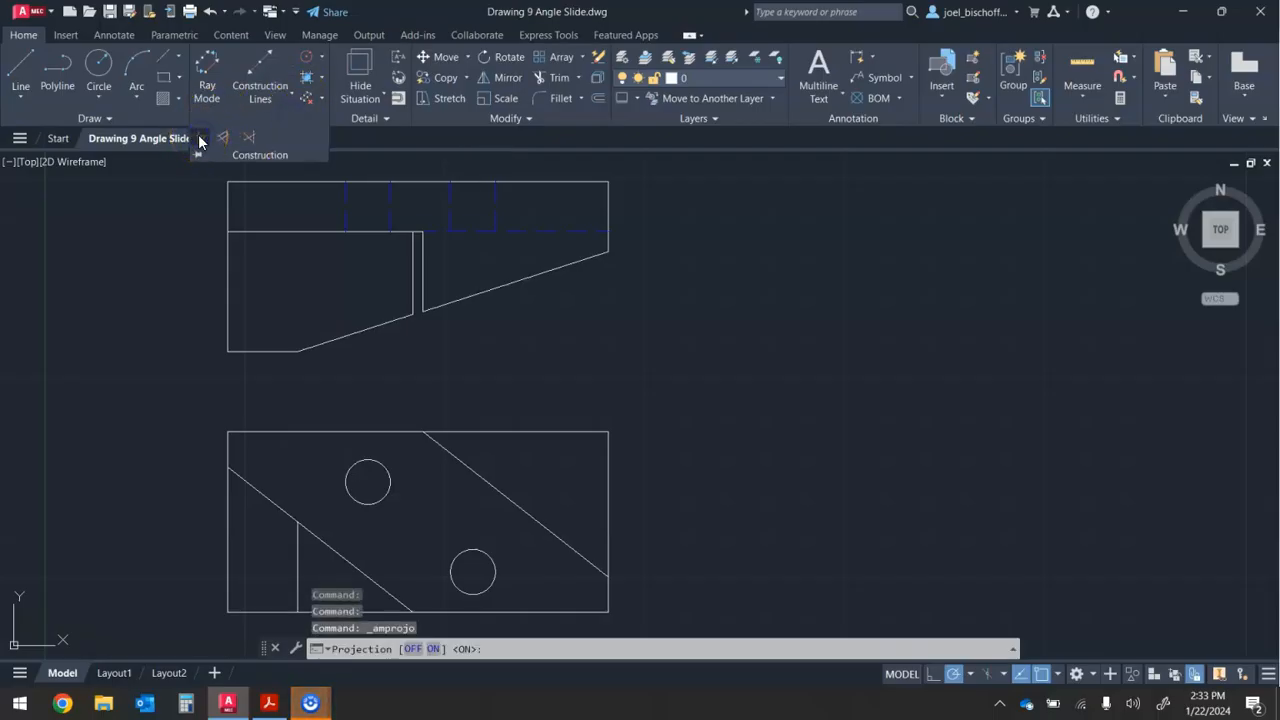
click(433, 650)
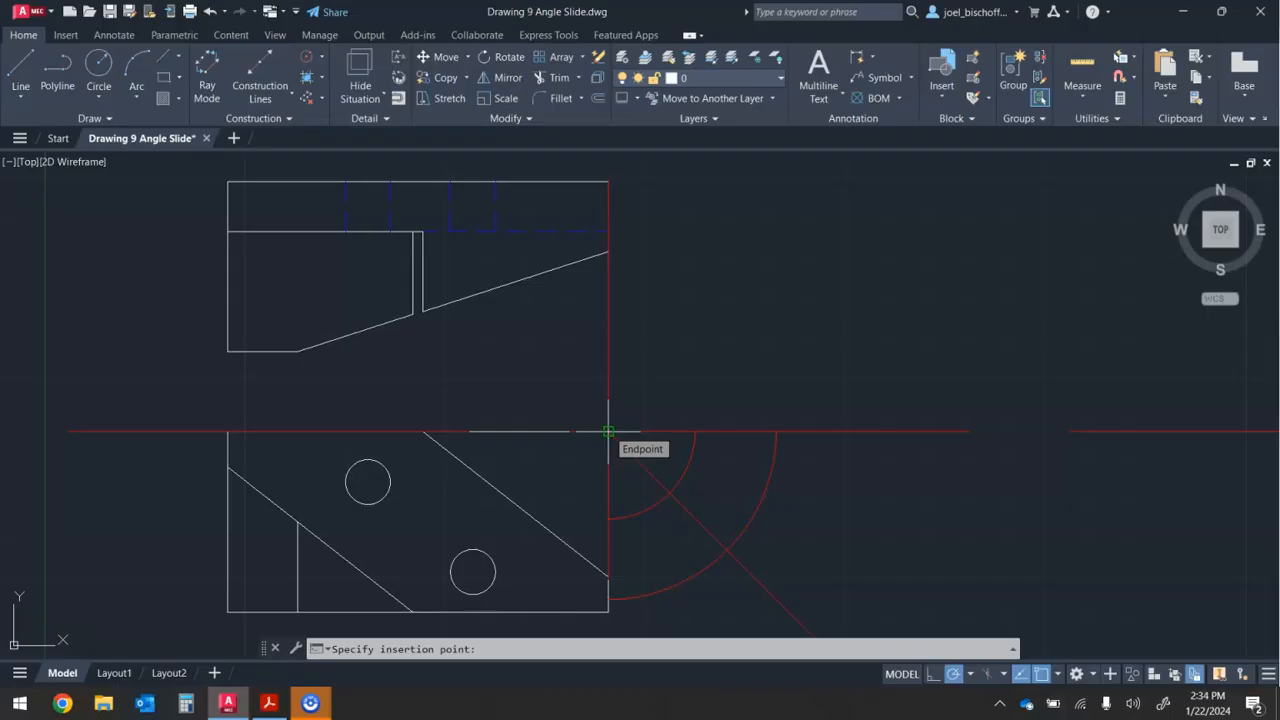
click(608, 432)
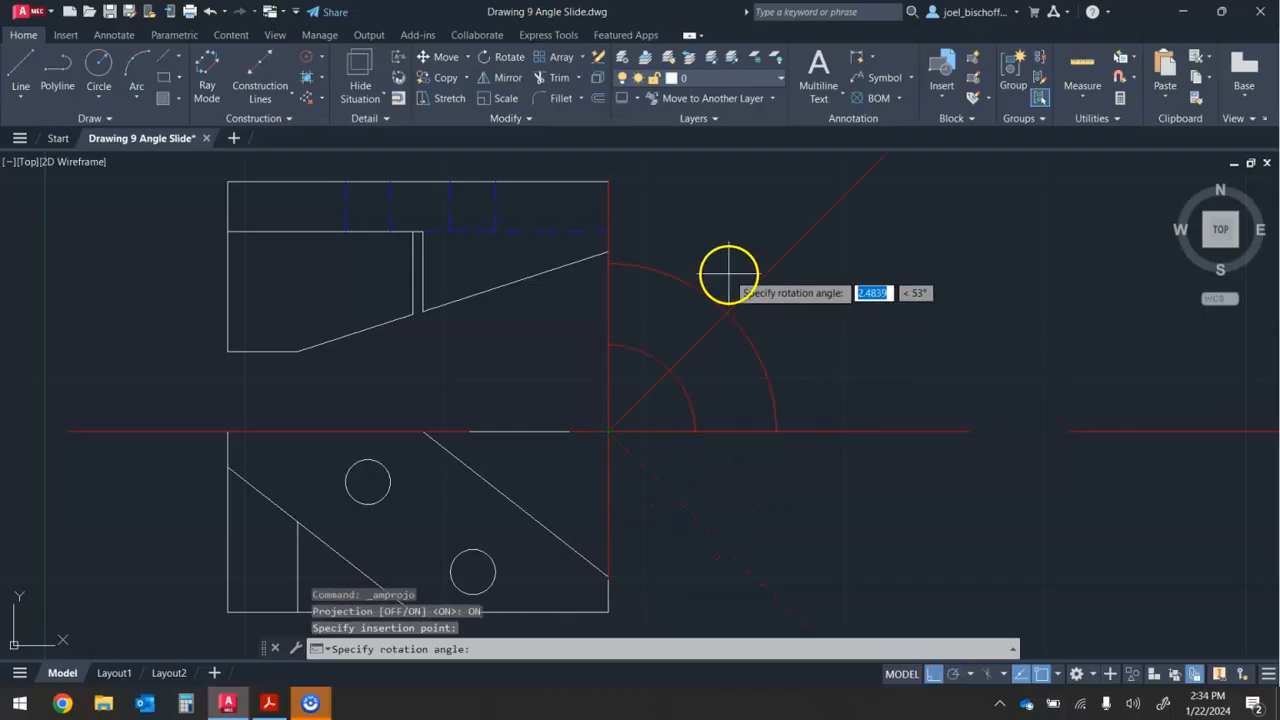
click(698, 211)
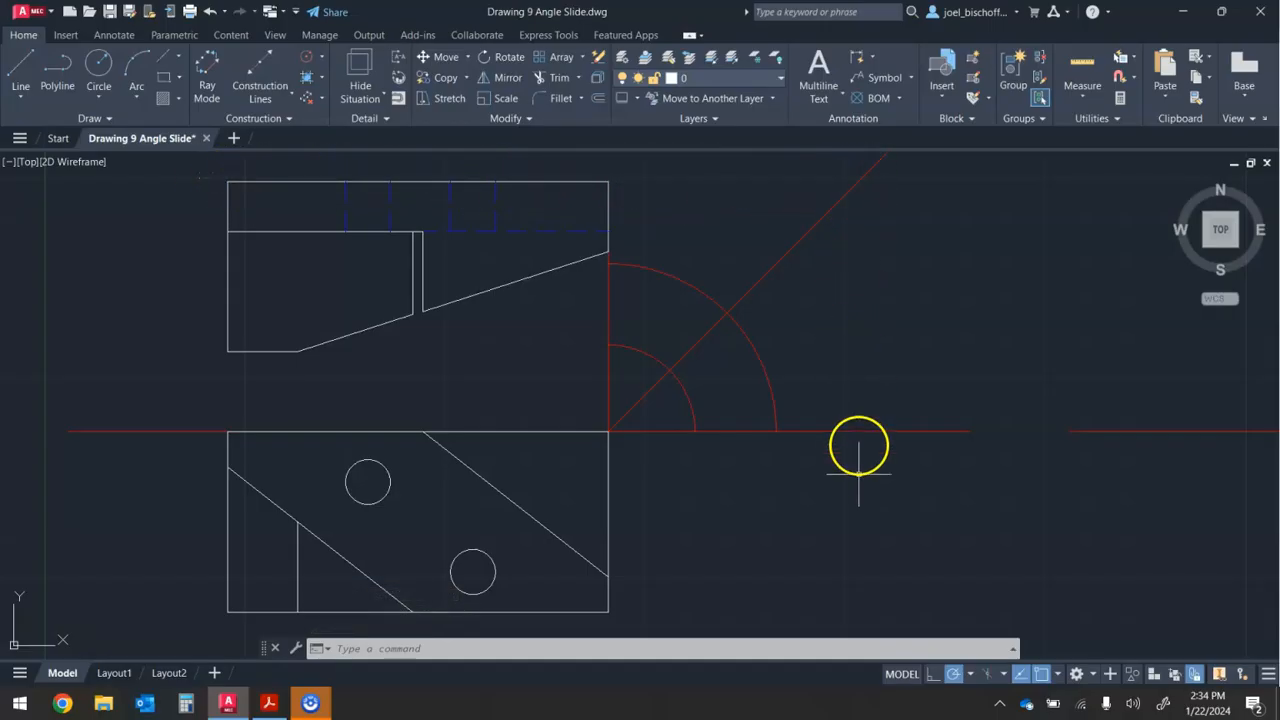
Project the upper view's top and bottom edges with horizontal construction lines through its upper-right corner and the lower end of its slanted edge
mouse_move(868, 583)
middle_down()
mouse_move(849, 503)
mouse_move(851, 521)
middle_up()
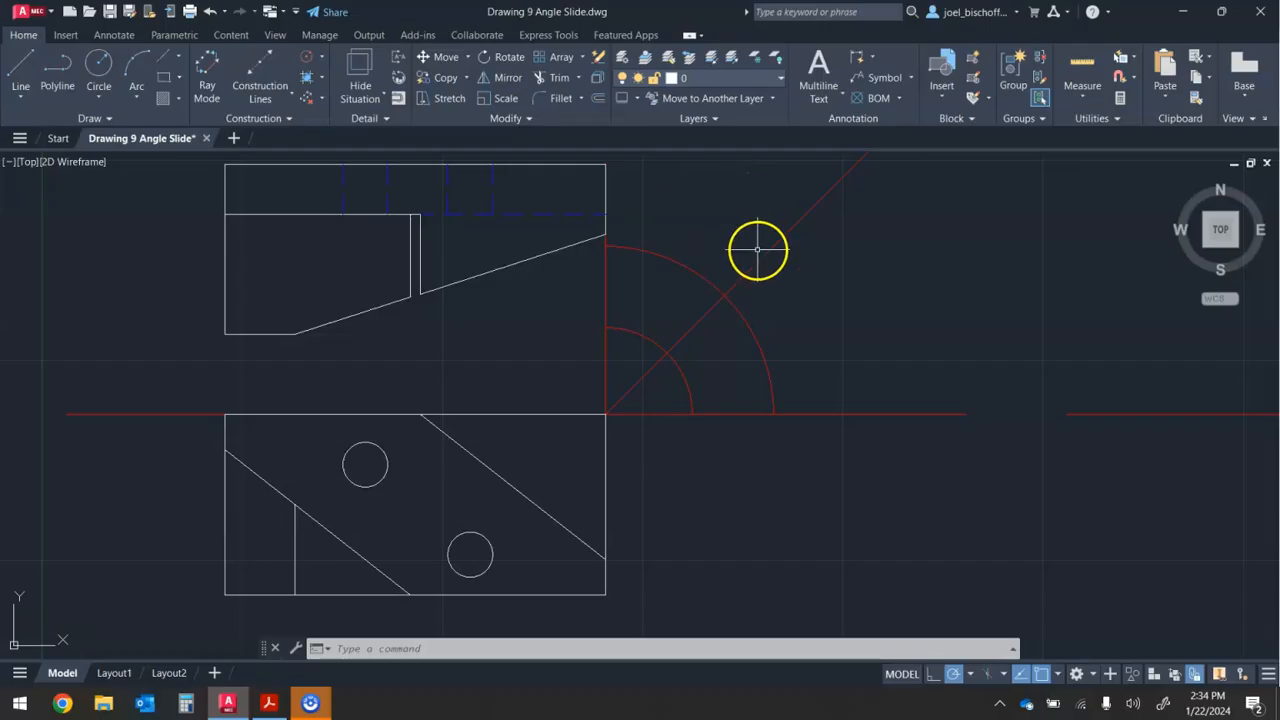
click(282, 102)
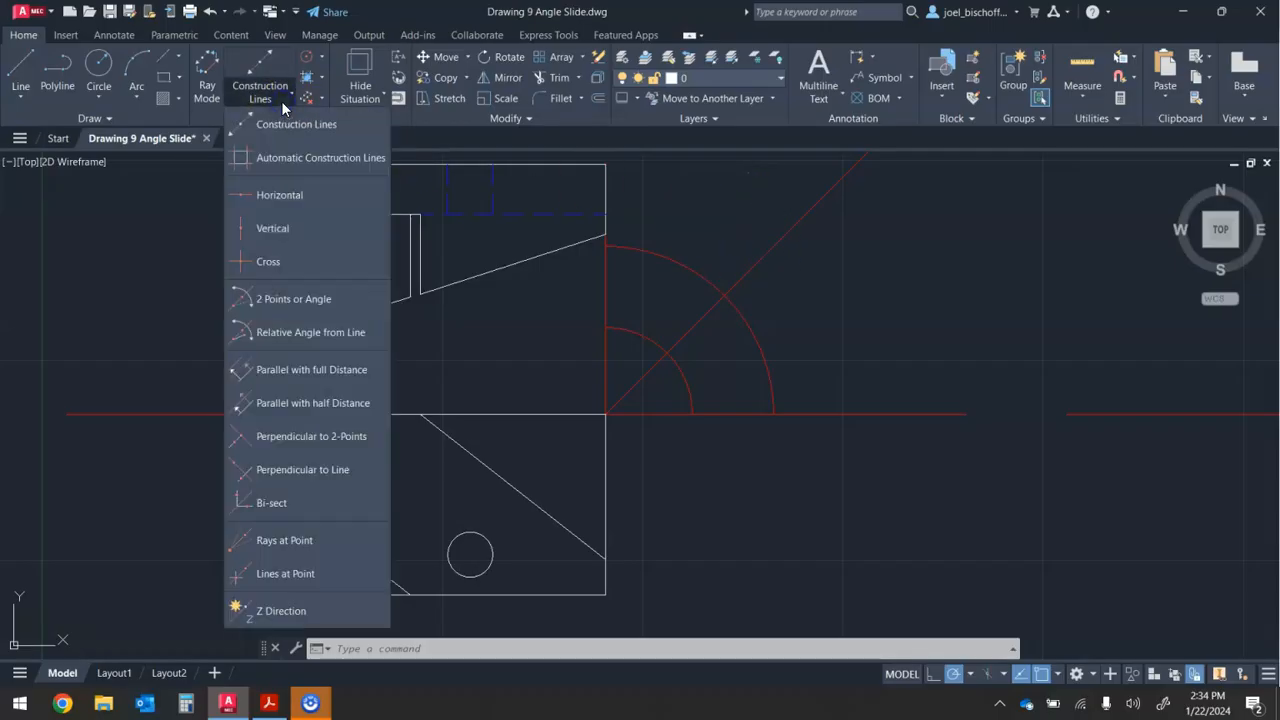
click(273, 190)
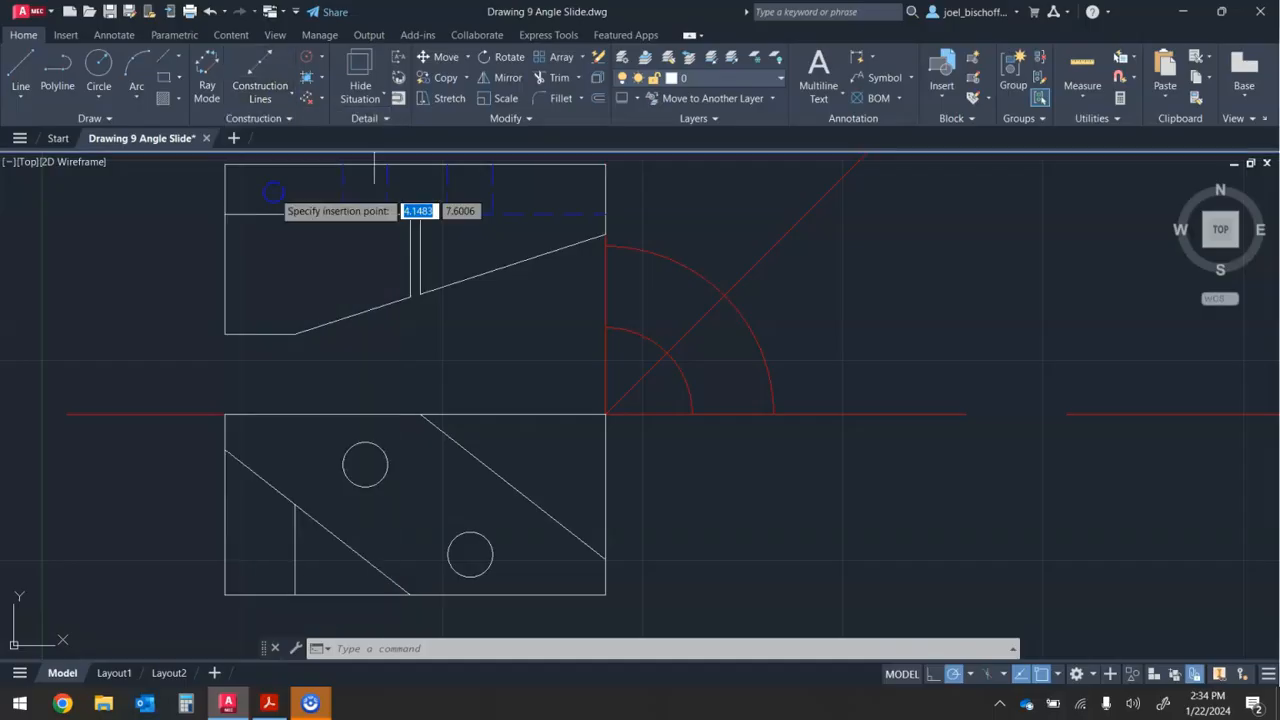
click(605, 163)
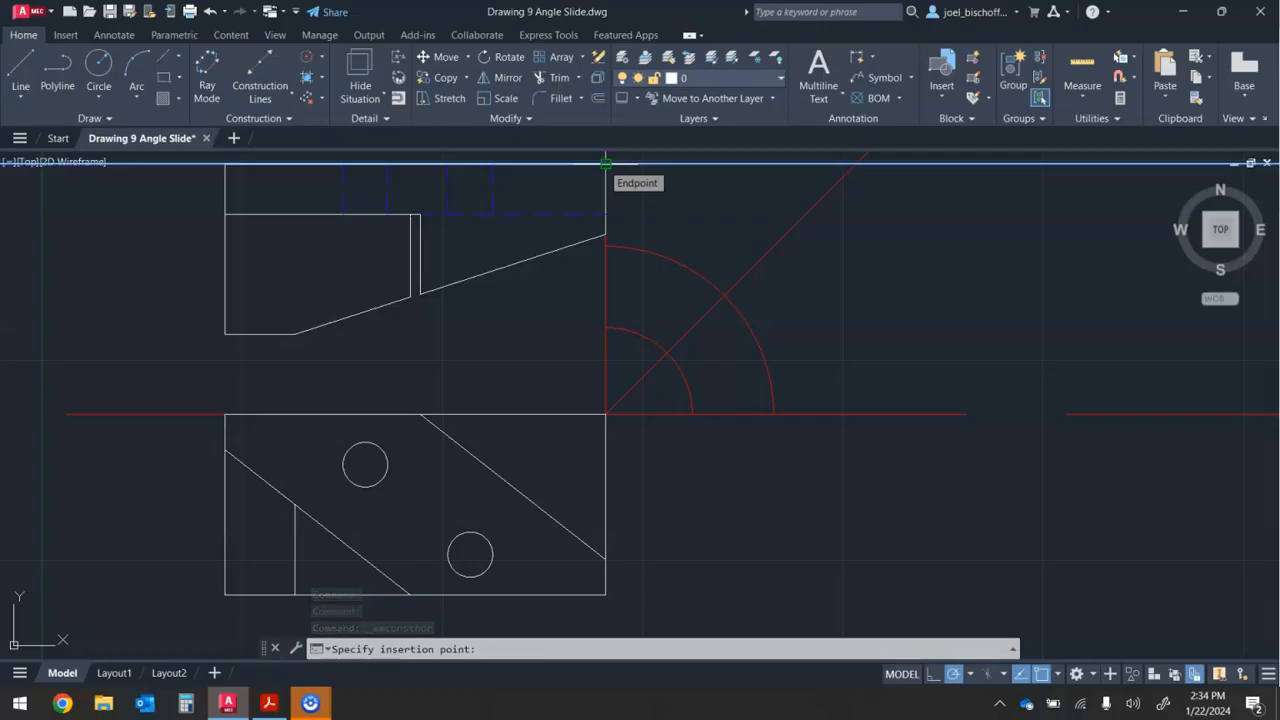
click(605, 163)
middle_drag(434, 186, 440, 206)
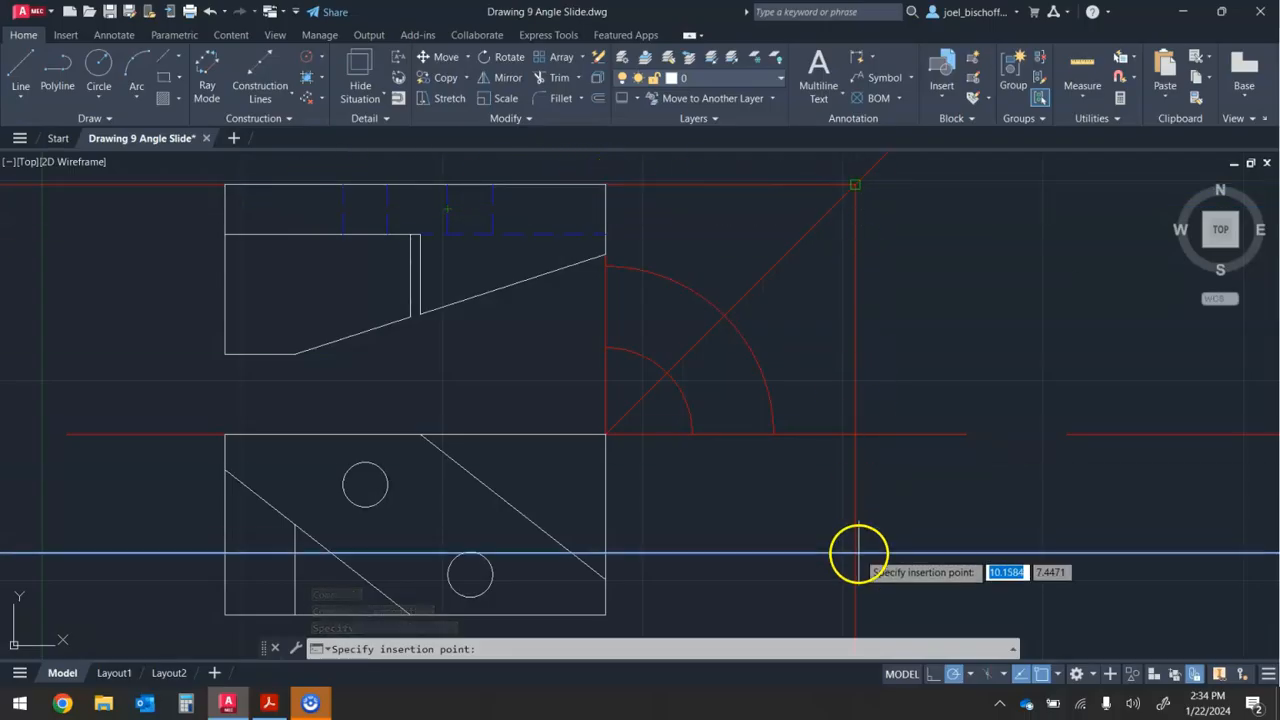
middle_drag(718, 493, 712, 468)
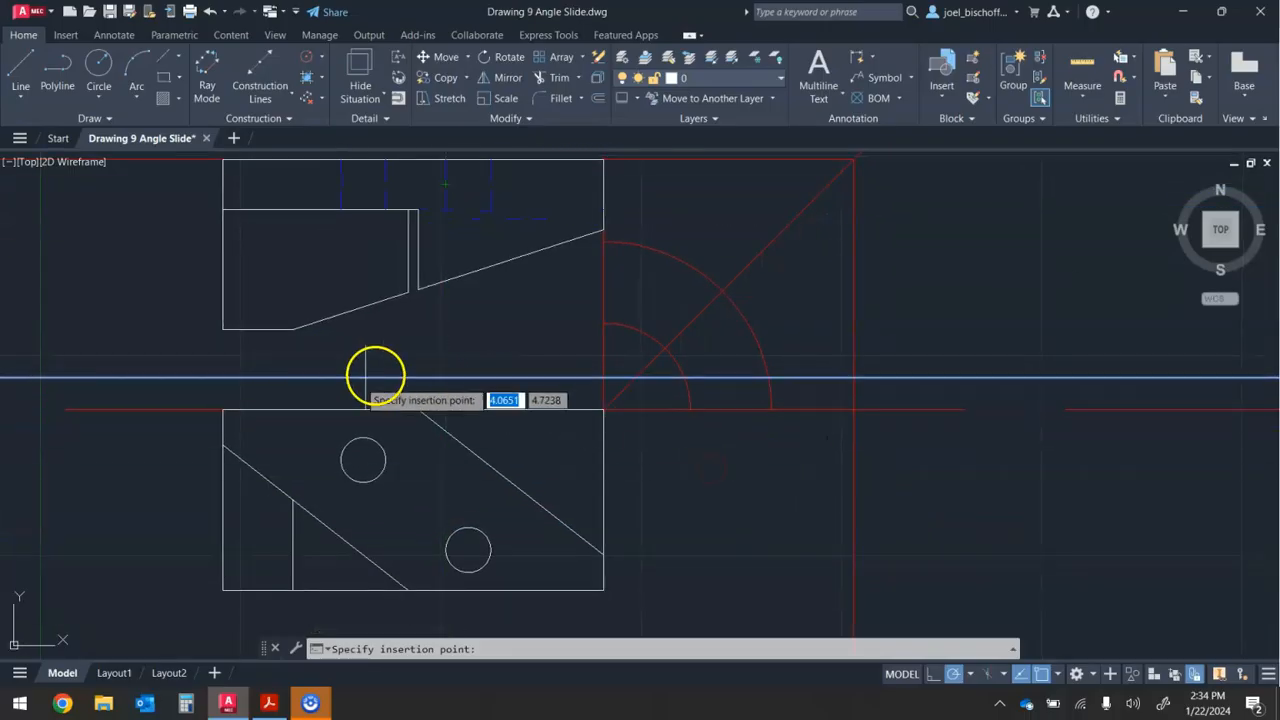
click(292, 329)
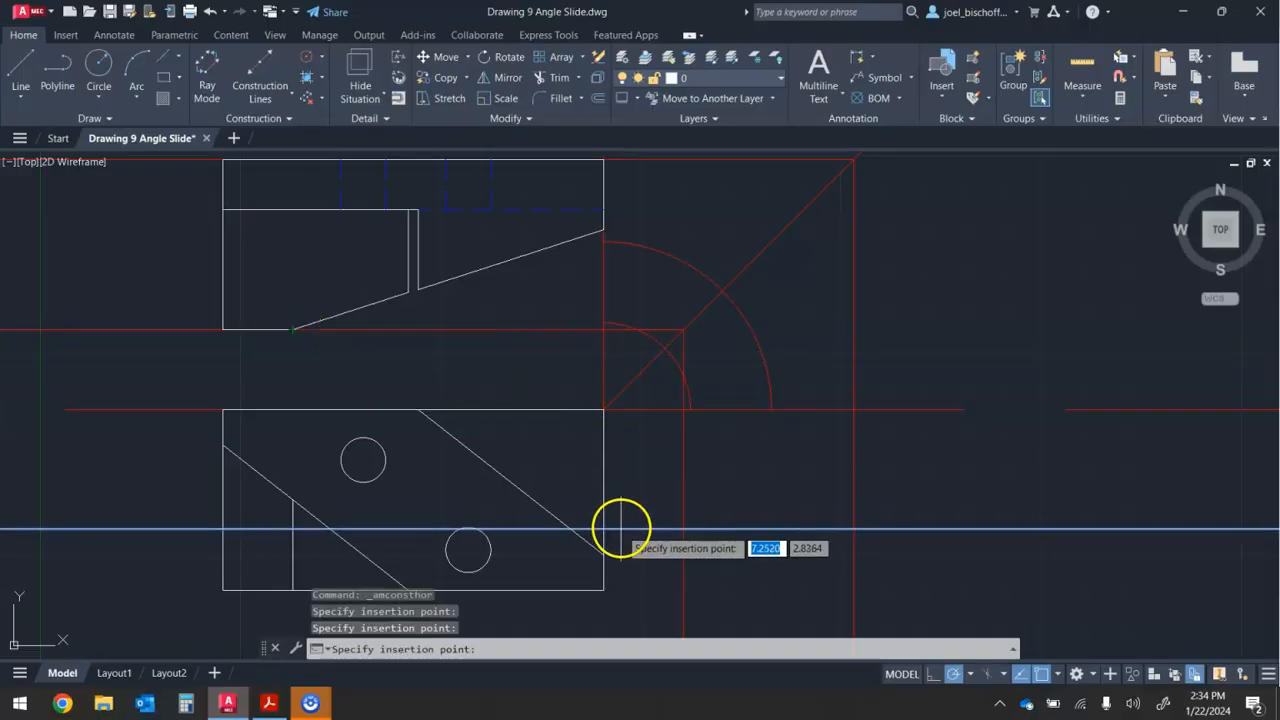
Add horizontal construction lines through the lower view's upper-right and lower-right corners
middle_drag(614, 514, 594, 486)
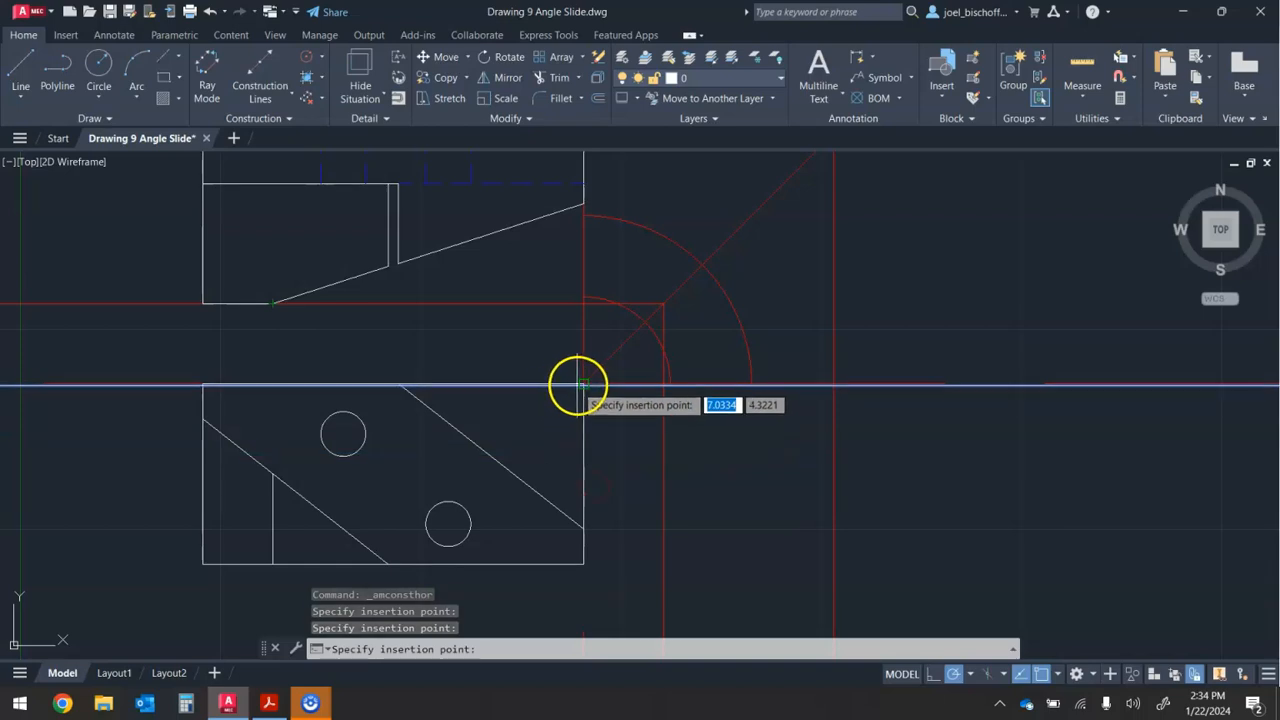
click(582, 384)
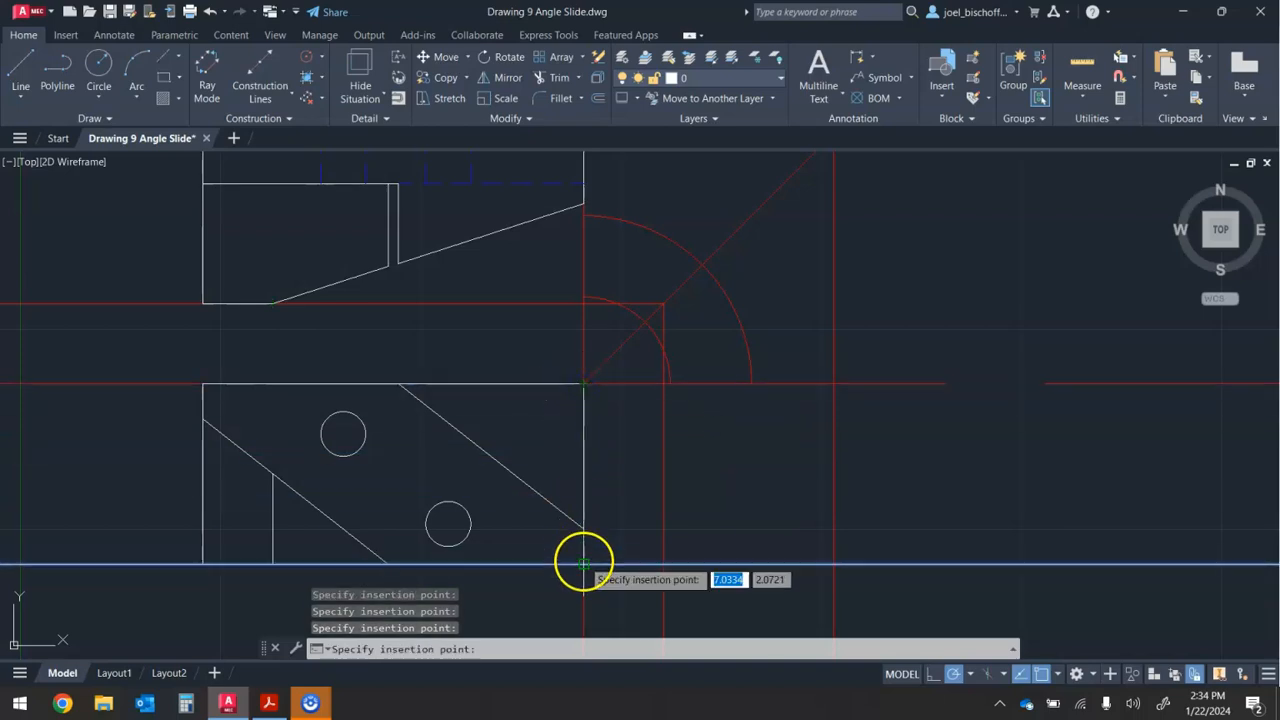
click(583, 565)
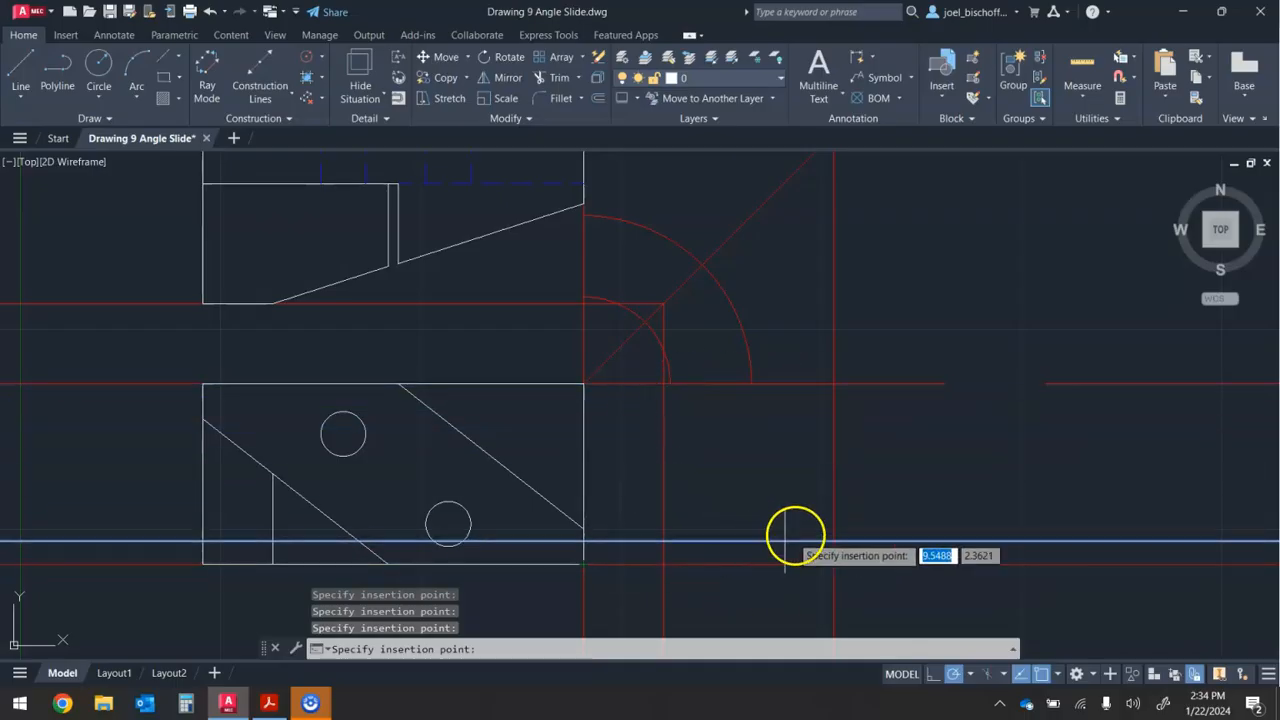
click(683, 382)
key(Escape)
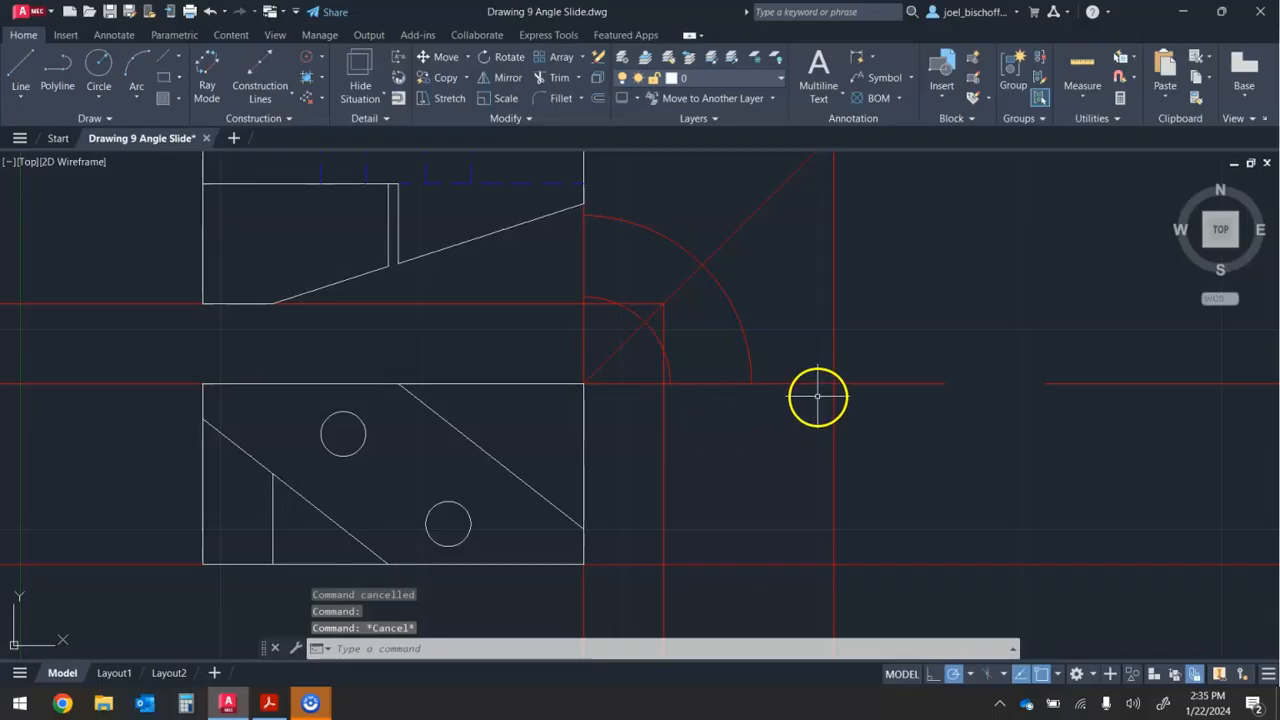
Draw the side view's rectangular outline with lines through the four intersections of the projected construction lines beside the lower view
click(21, 70)
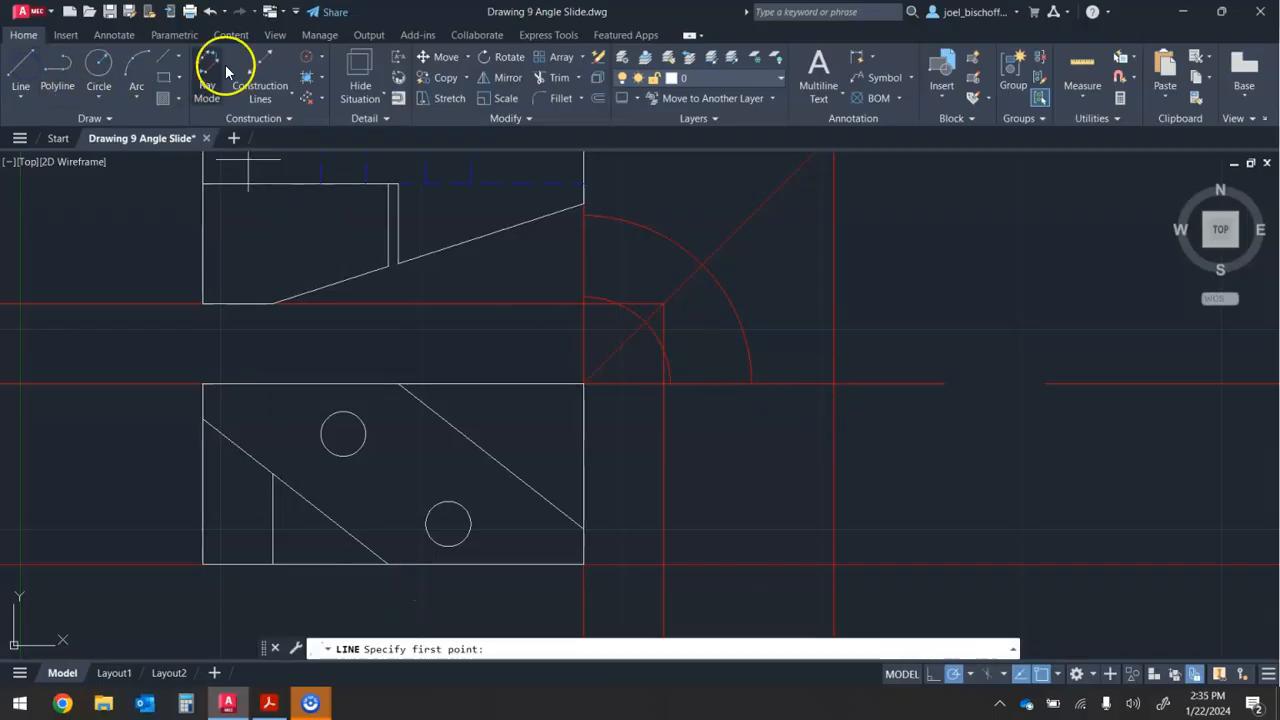
middle_drag(516, 187, 537, 261)
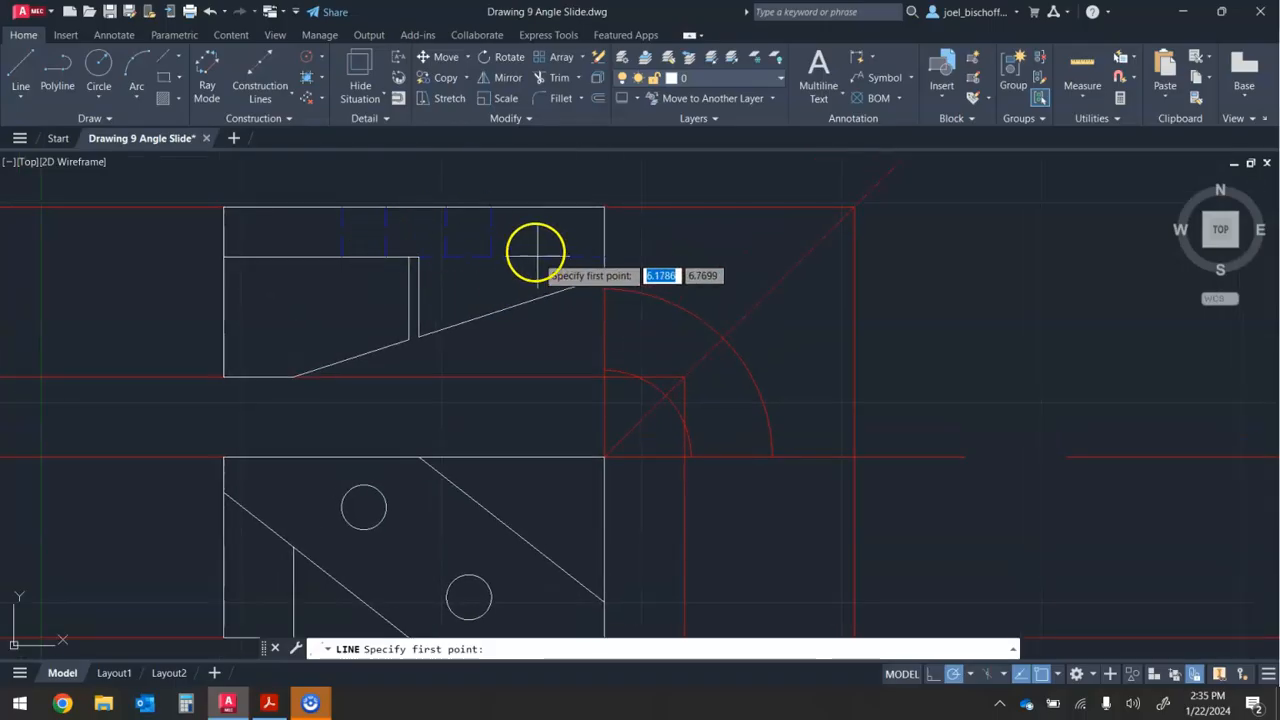
mouse_move(629, 360)
middle_down()
mouse_move(660, 349)
mouse_move(643, 309)
middle_up()
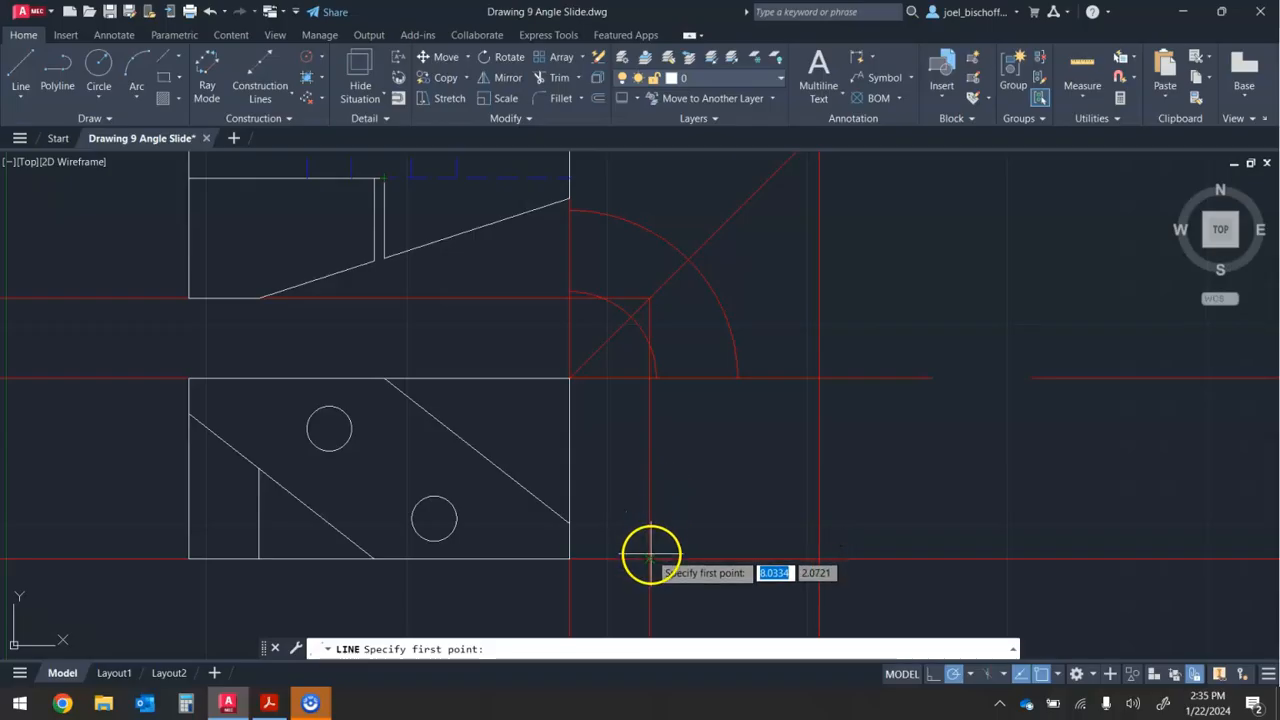
click(650, 558)
click(820, 558)
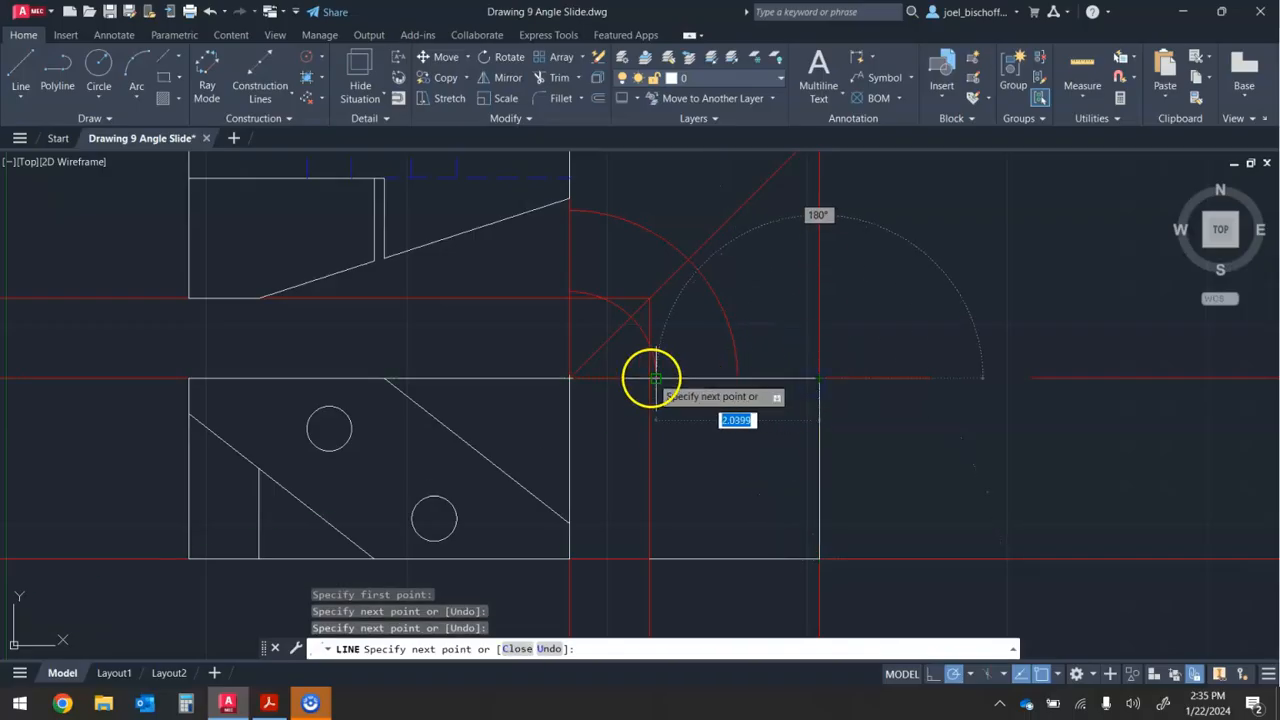
click(650, 378)
click(650, 558)
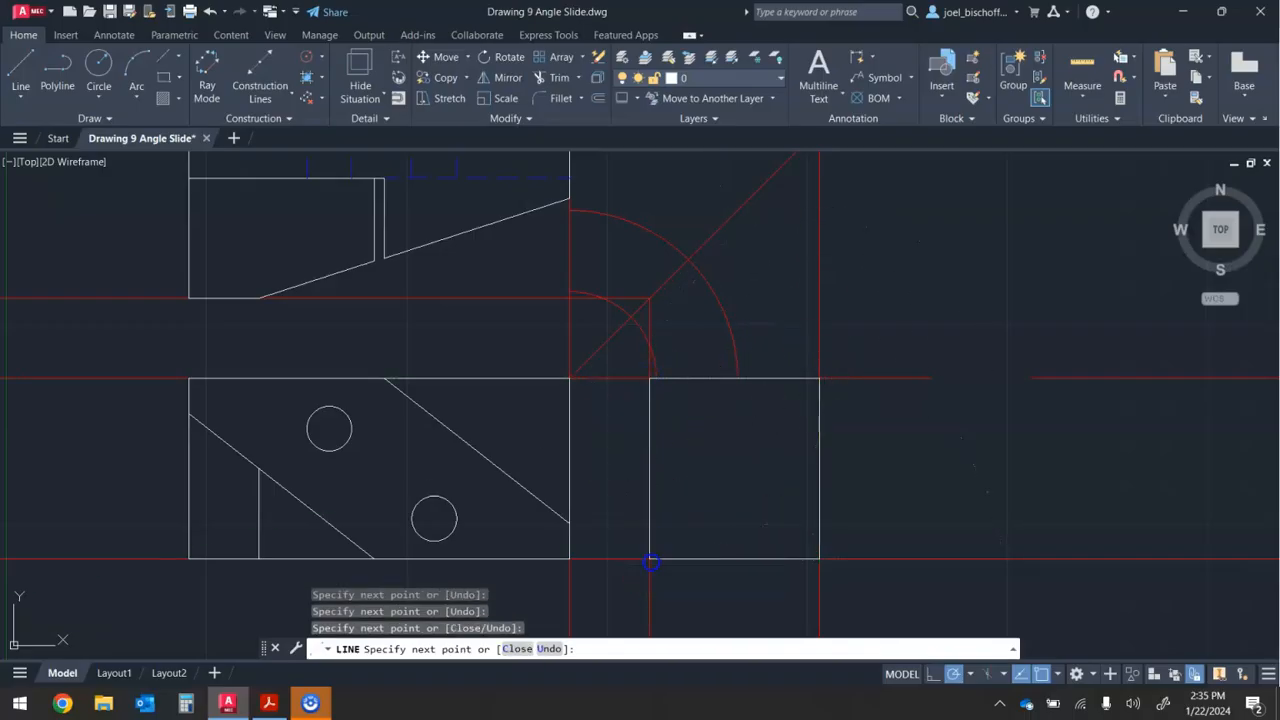
key(Escape)
key(Escape)
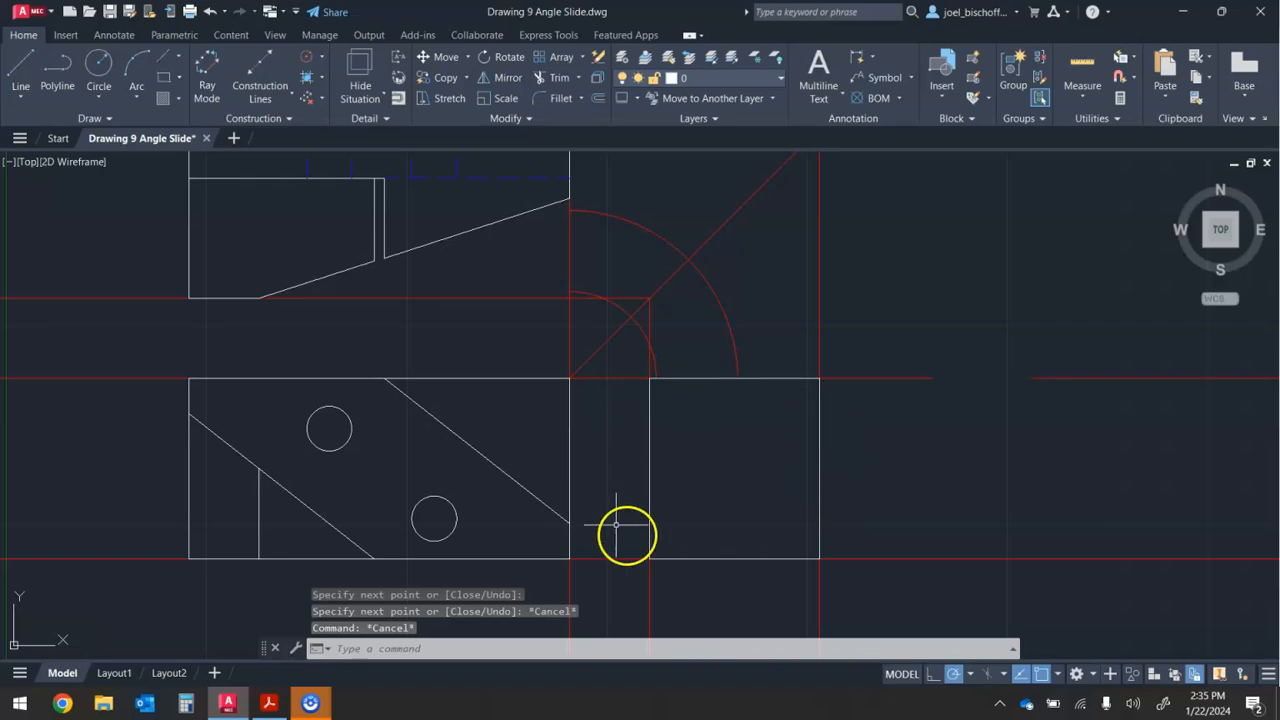
Project the upper view's horizontal hidden edge into the side view with a horizontal construction line through its endpoint on the right edge
middle_drag(765, 440, 767, 475)
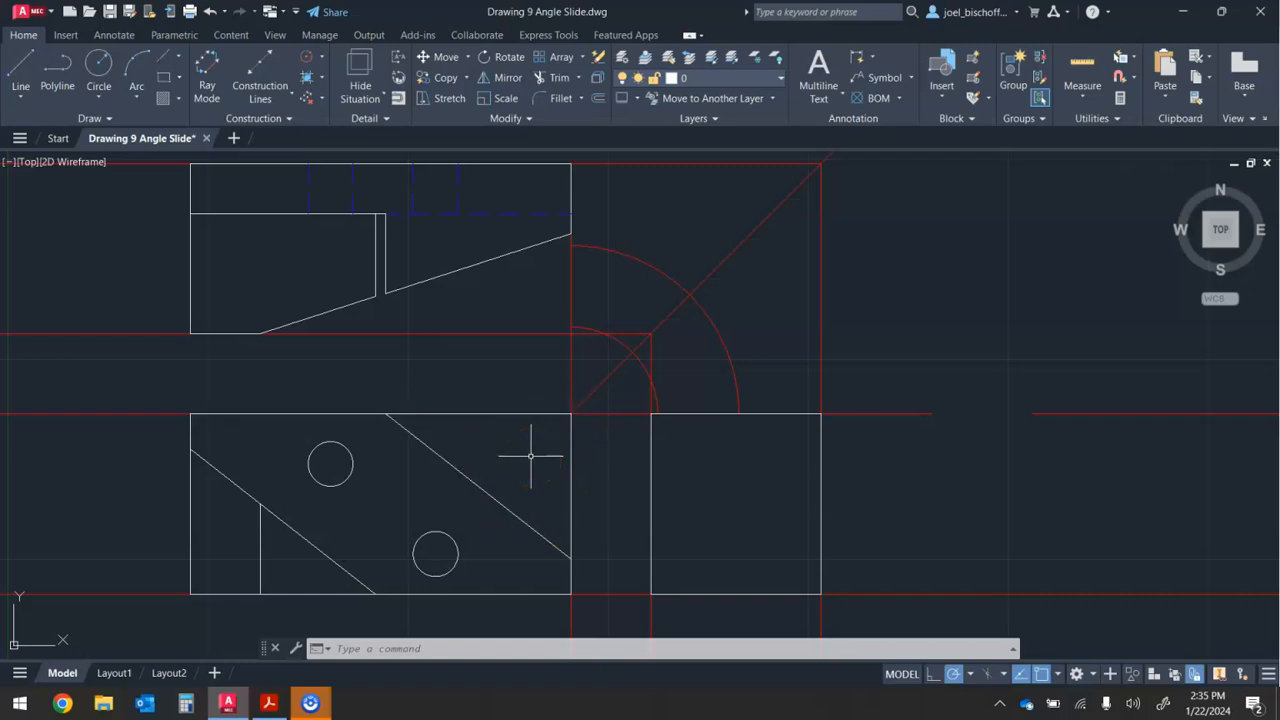
click(215, 532)
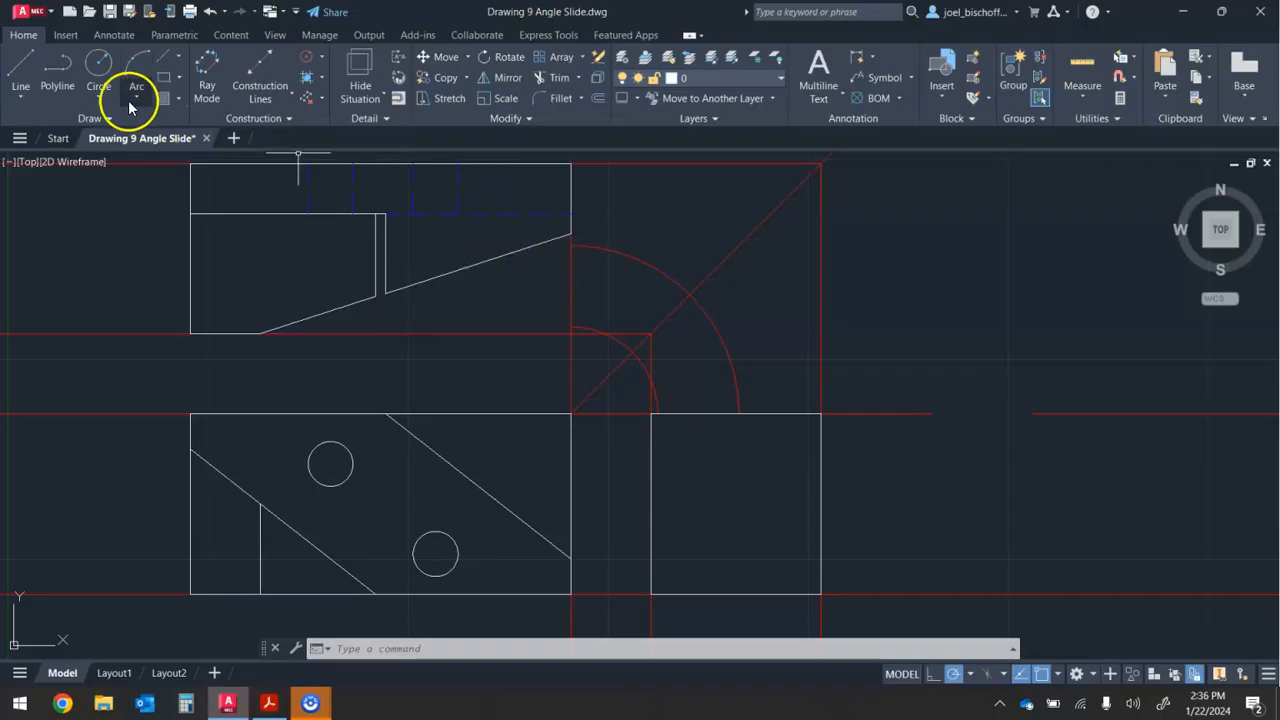
click(256, 94)
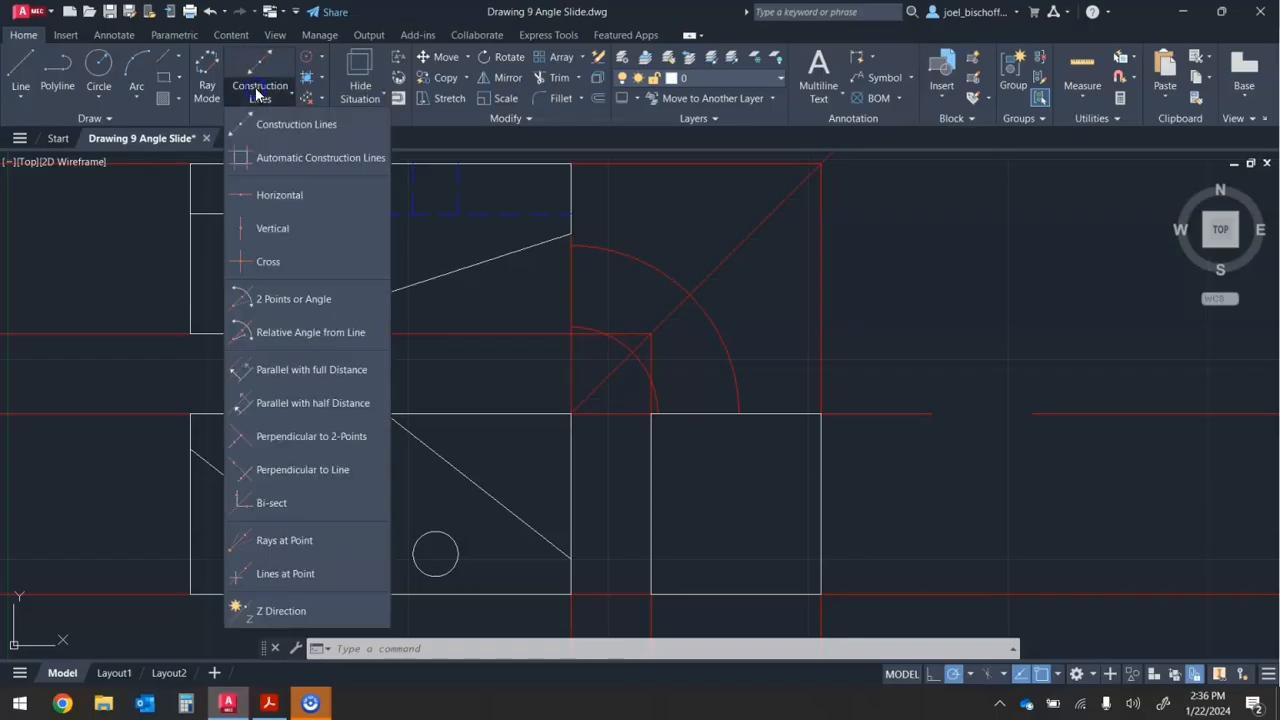
click(266, 195)
scroll(571, 214, up, 4)
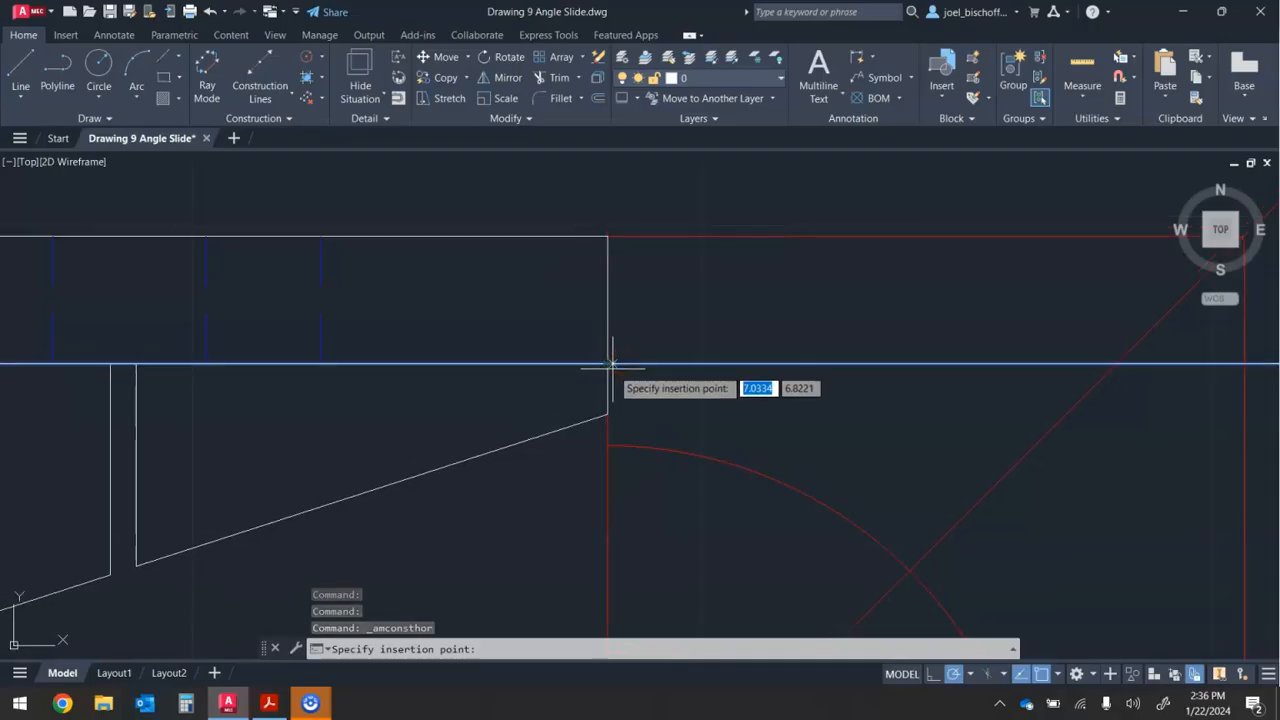
click(610, 366)
scroll(691, 366, down, 3)
middle_drag(704, 390, 624, 268)
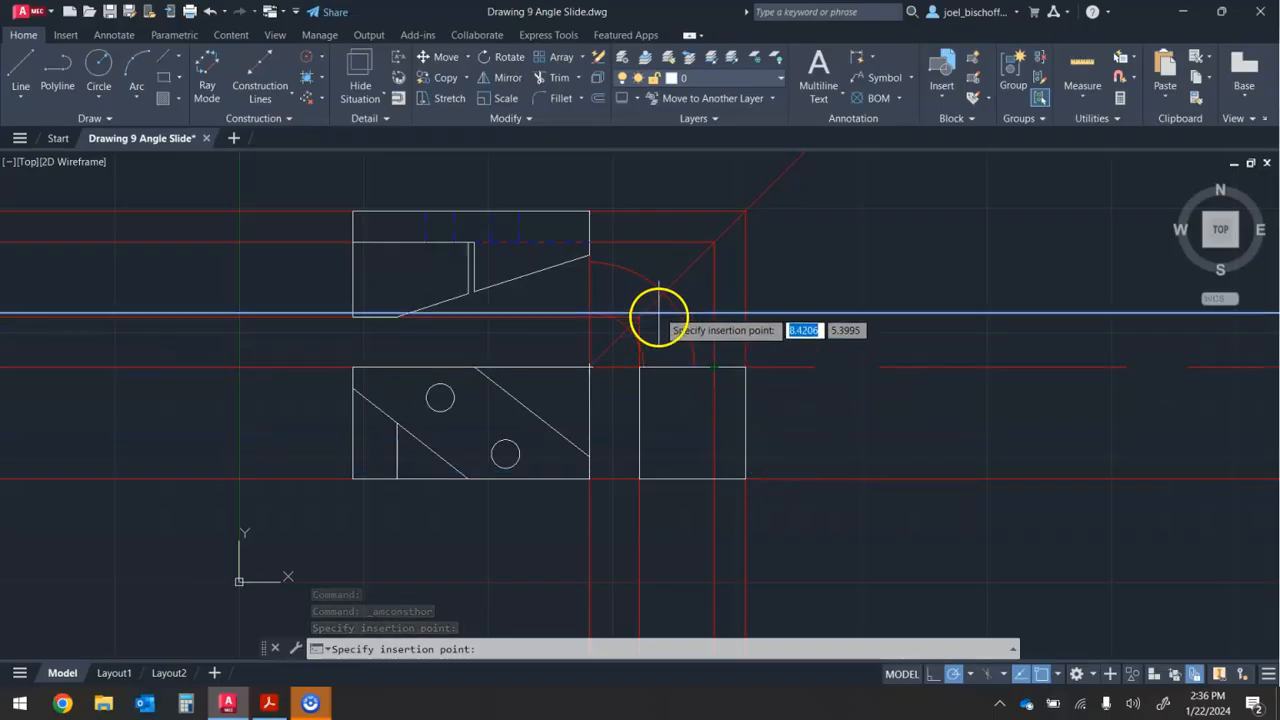
Draw a vertical line in the side view from its upper edge to its lower edge along the projected hidden-edge construction line
key(Escape)
scroll(731, 363, up, 2)
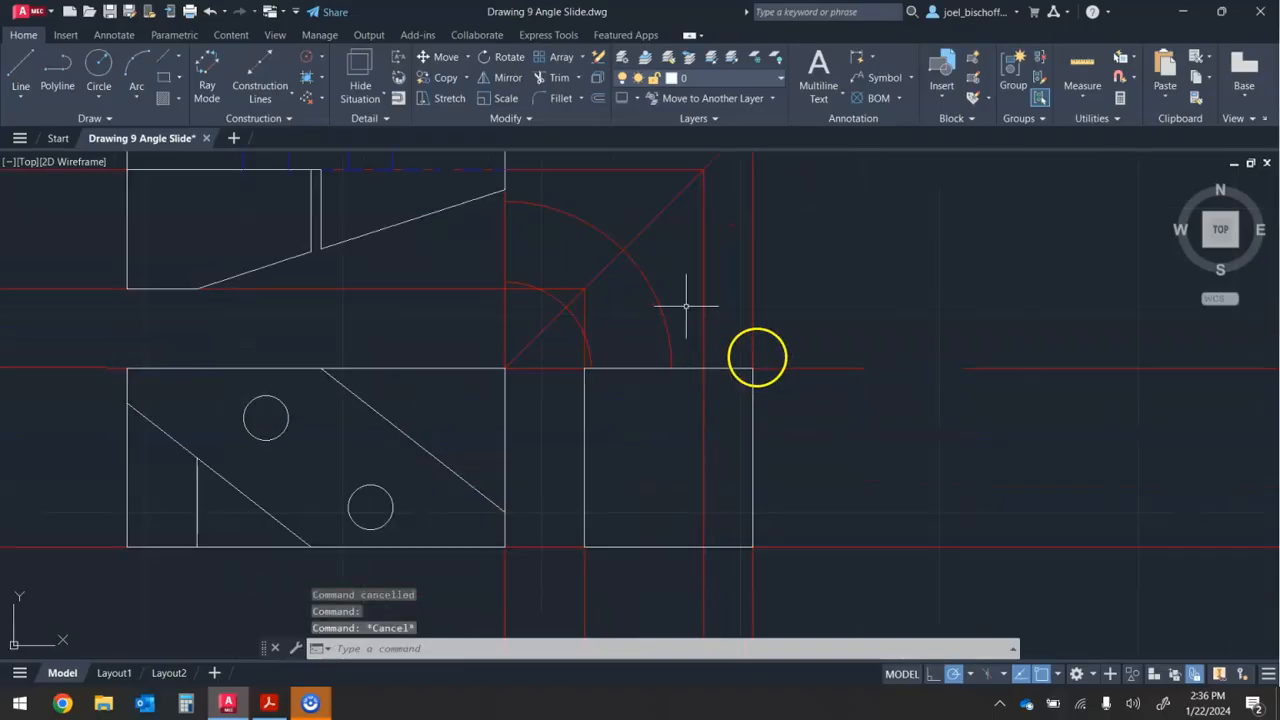
click(22, 68)
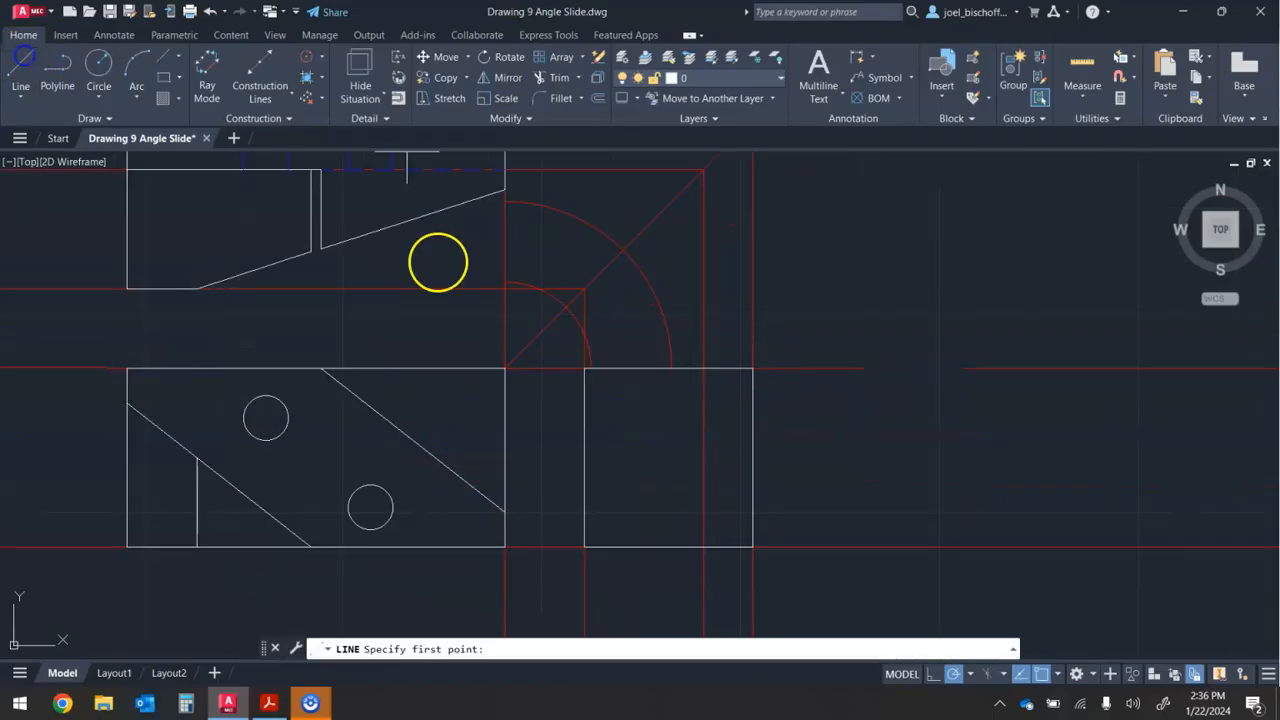
click(703, 369)
click(704, 549)
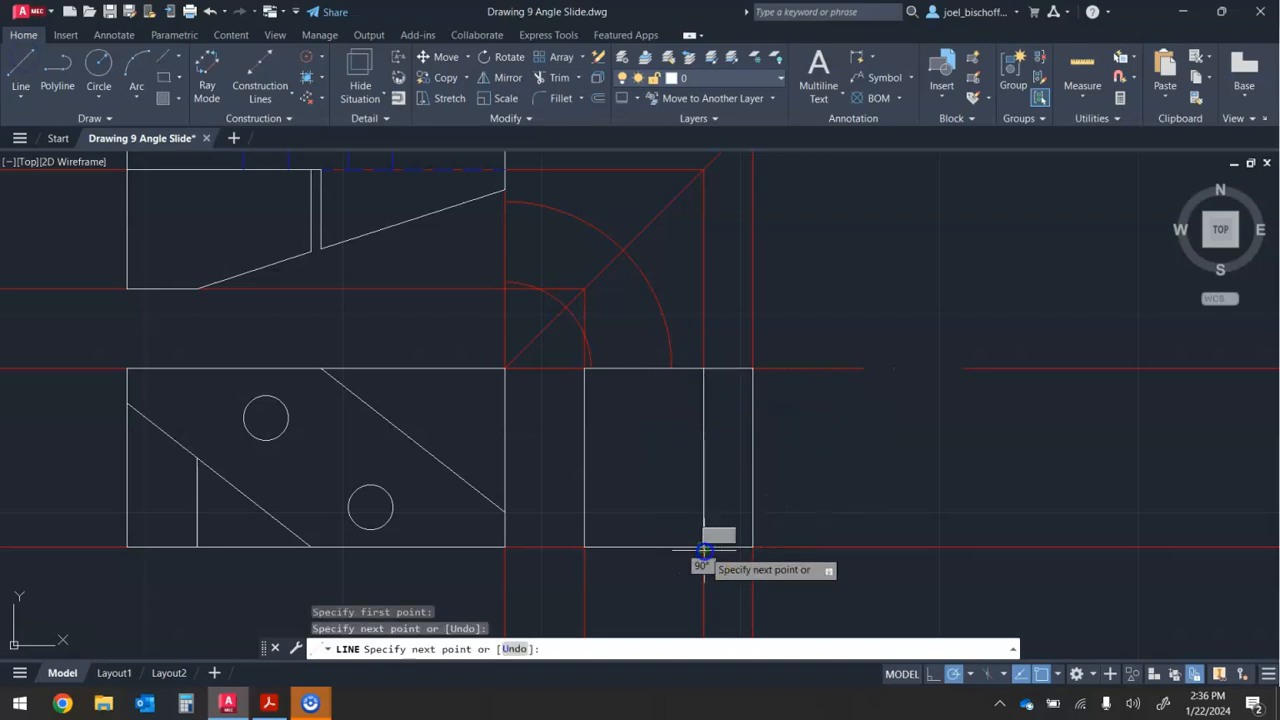
key(Escape)
key(Escape)
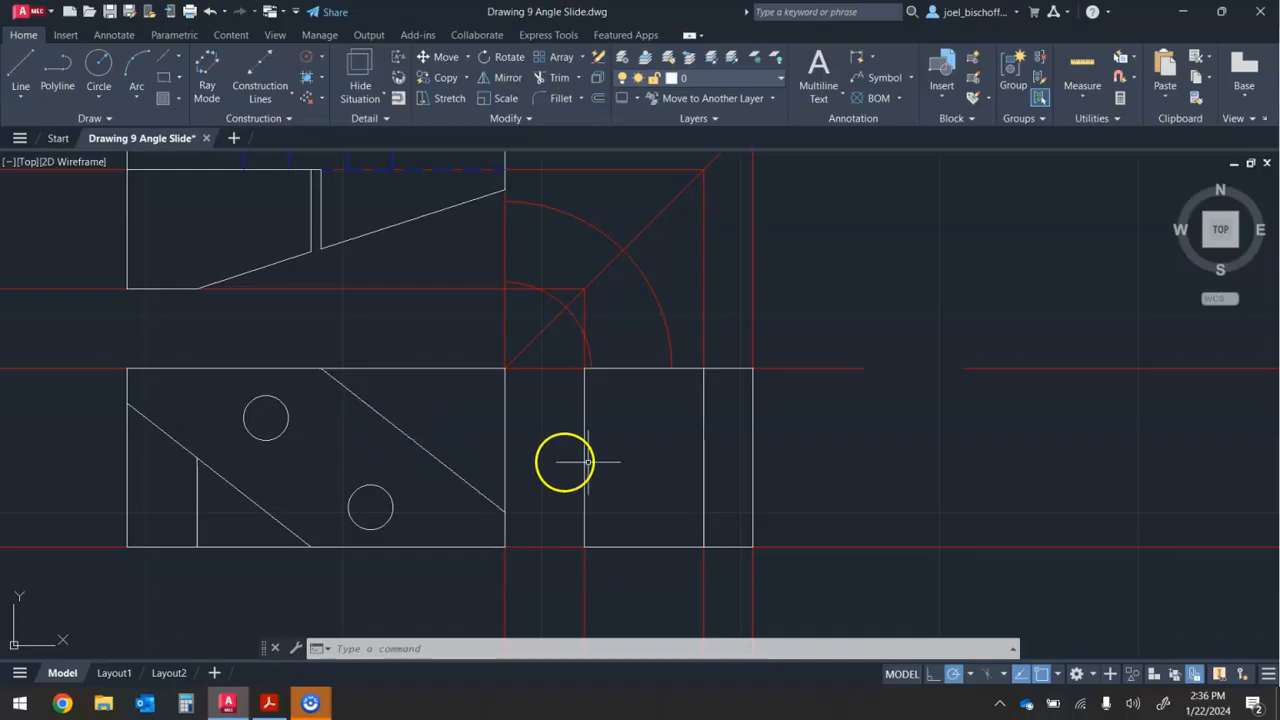
Project the upper end of the lower view's short vertical edge into the side view with a horizontal construction line
middle_drag(549, 406, 560, 453)
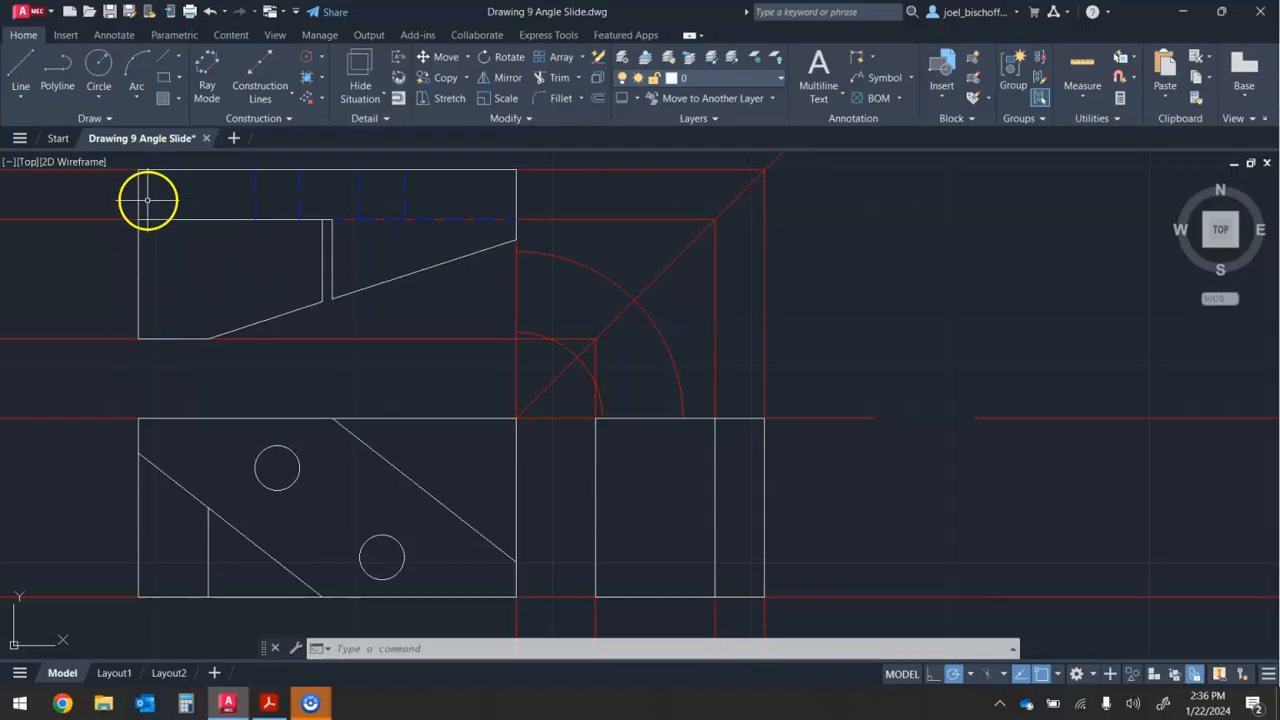
middle_drag(172, 189, 206, 207)
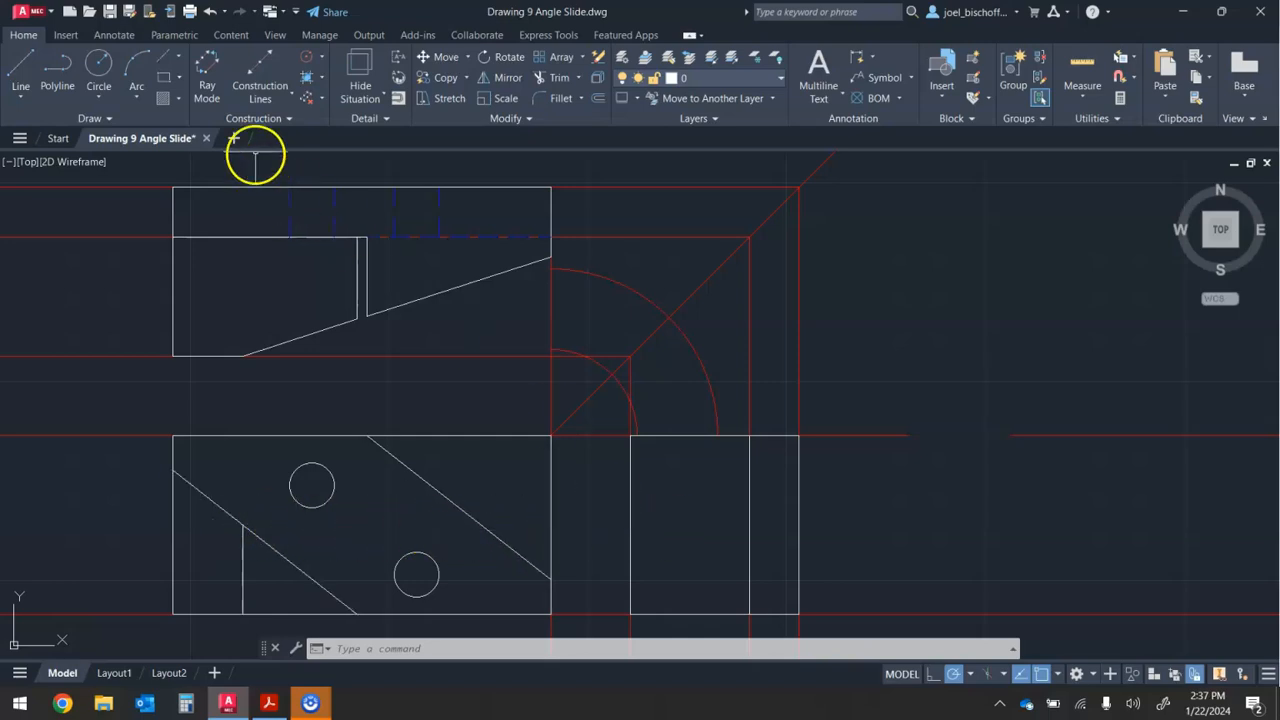
click(262, 88)
click(271, 194)
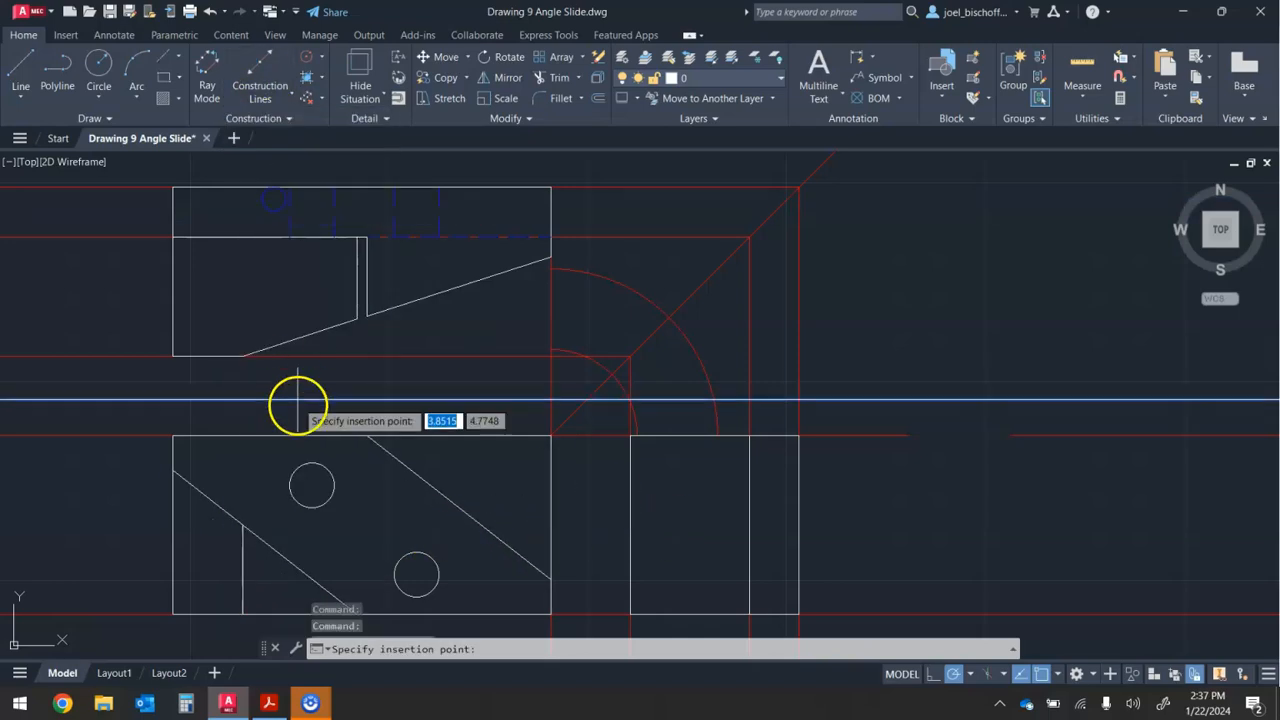
scroll(241, 533, up, 6)
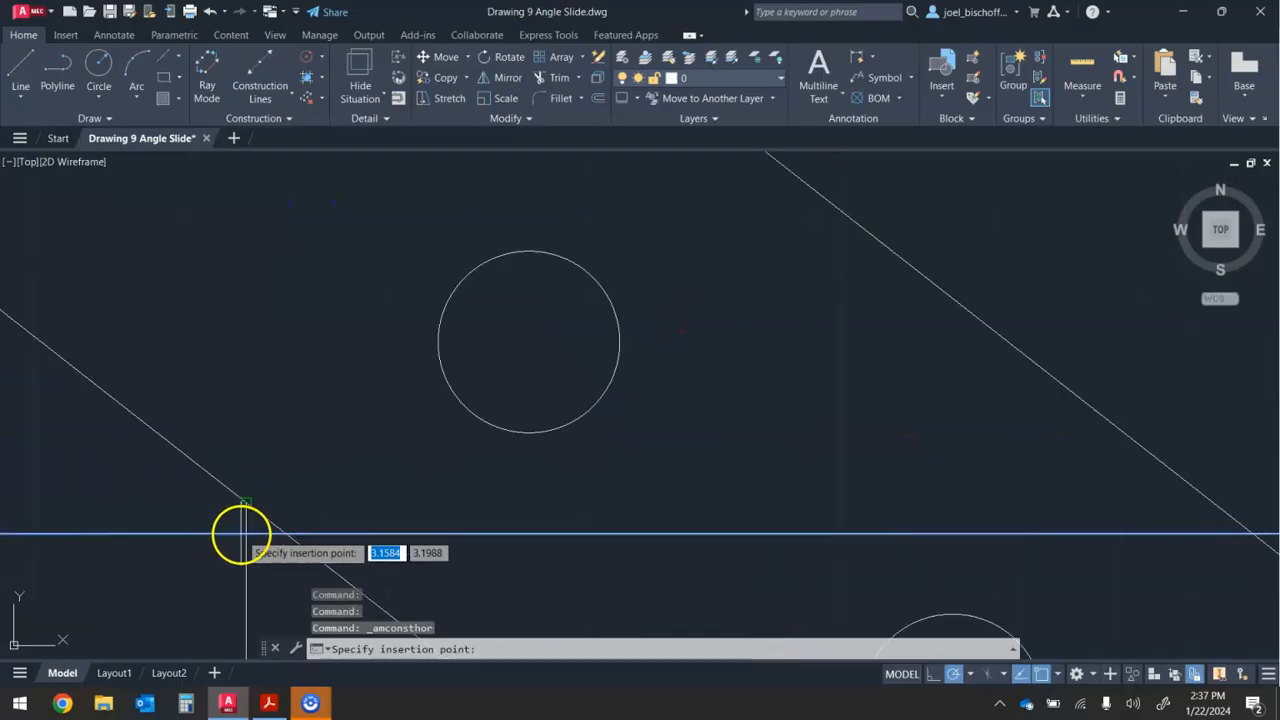
click(245, 503)
scroll(380, 477, down, 6)
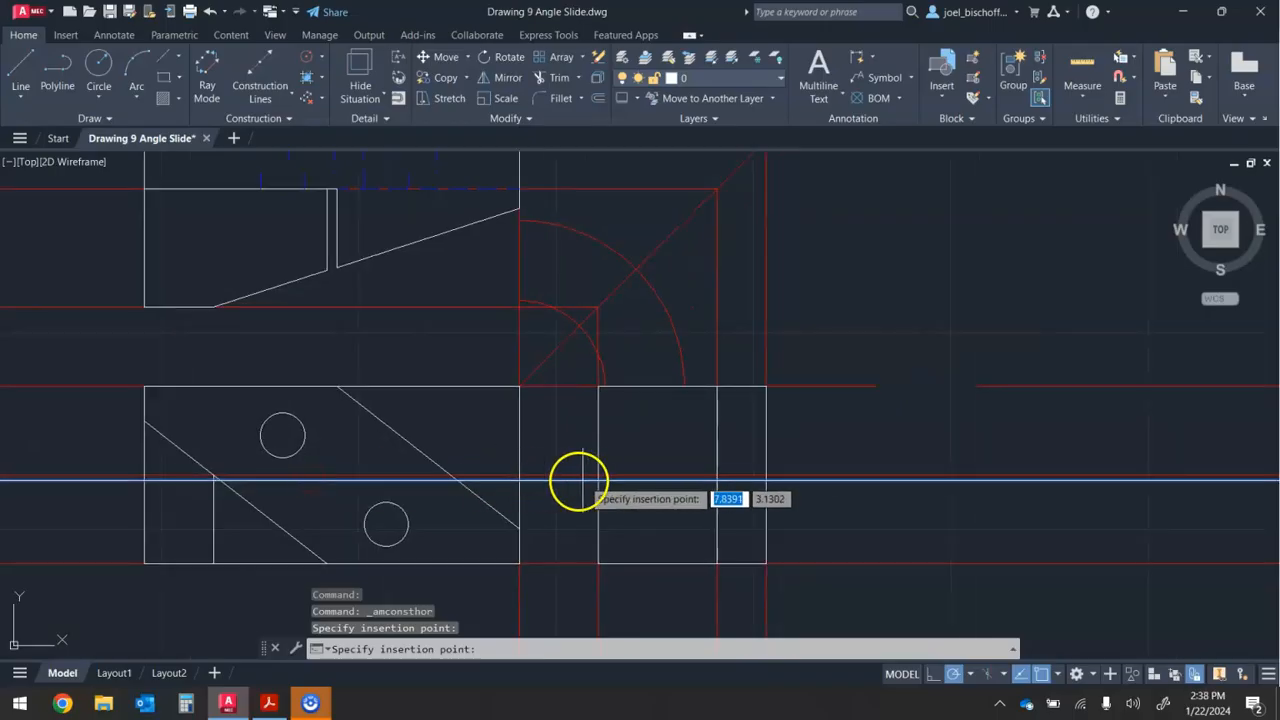
click(597, 476)
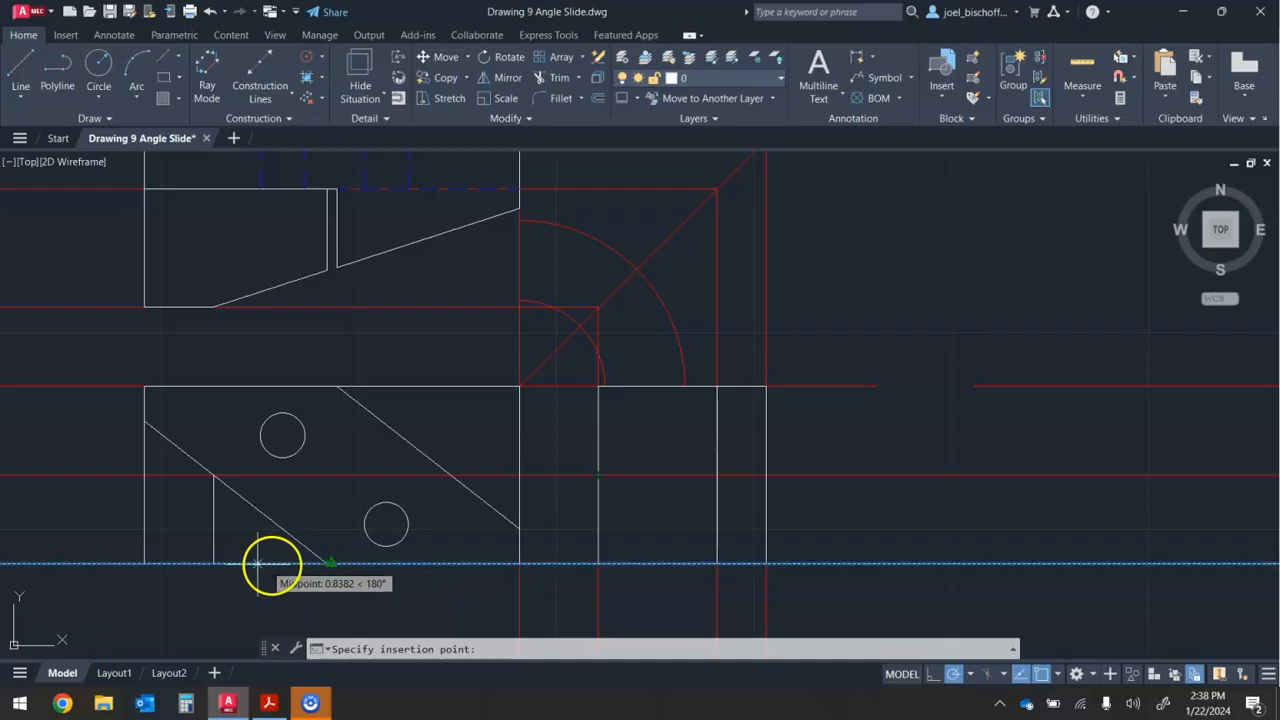
key(Escape)
key(Escape)
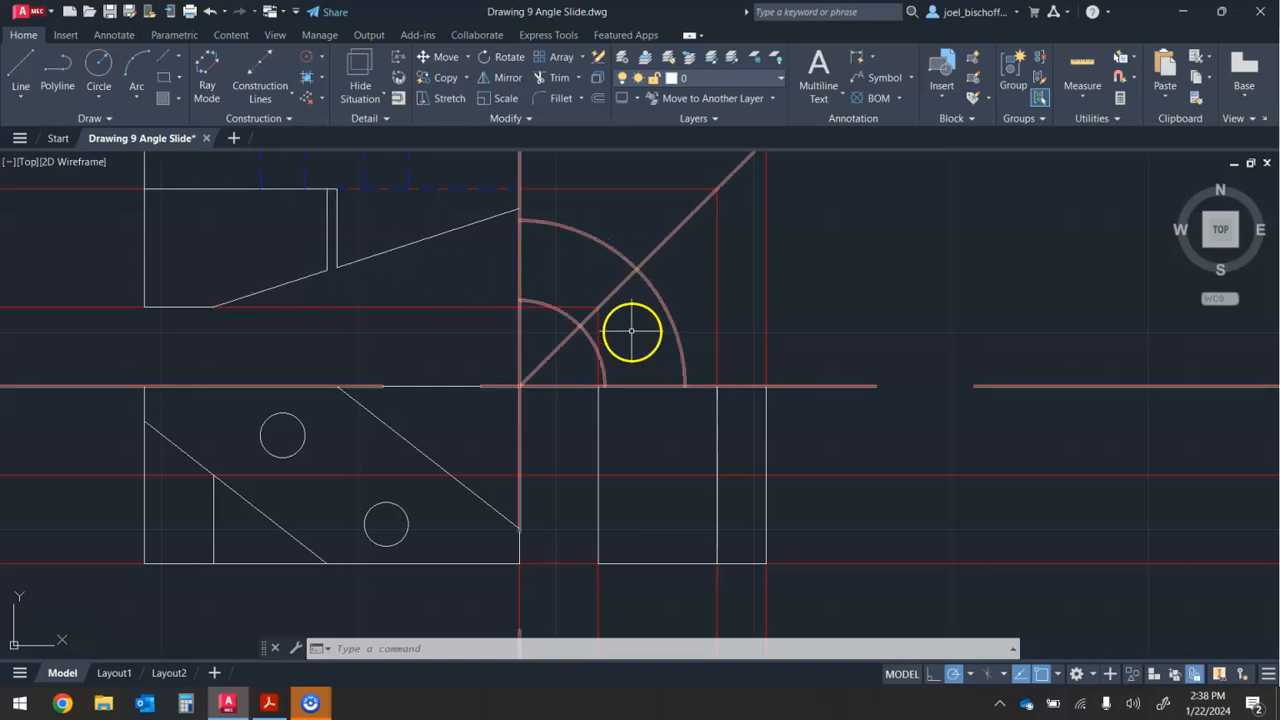
Project the upper end of the upper view's lower-left slanted edge into the side view with a horizontal construction line
scroll(303, 260, up, 5)
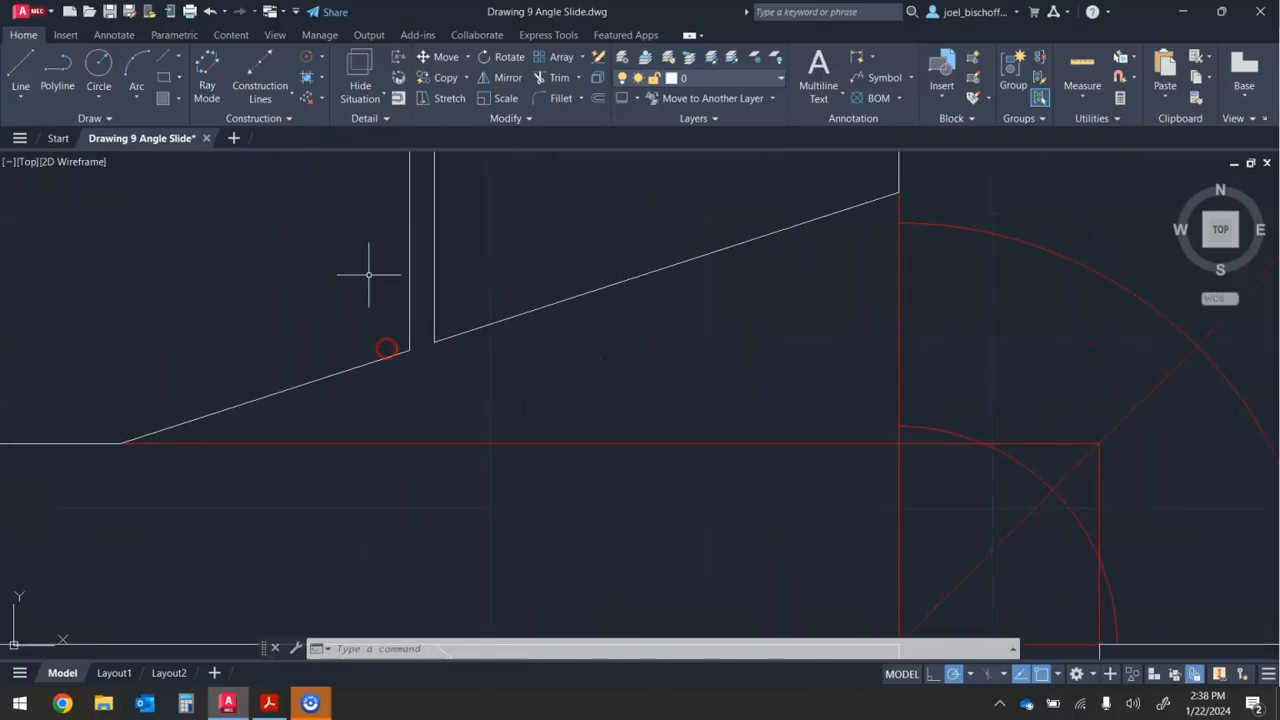
click(271, 94)
click(280, 192)
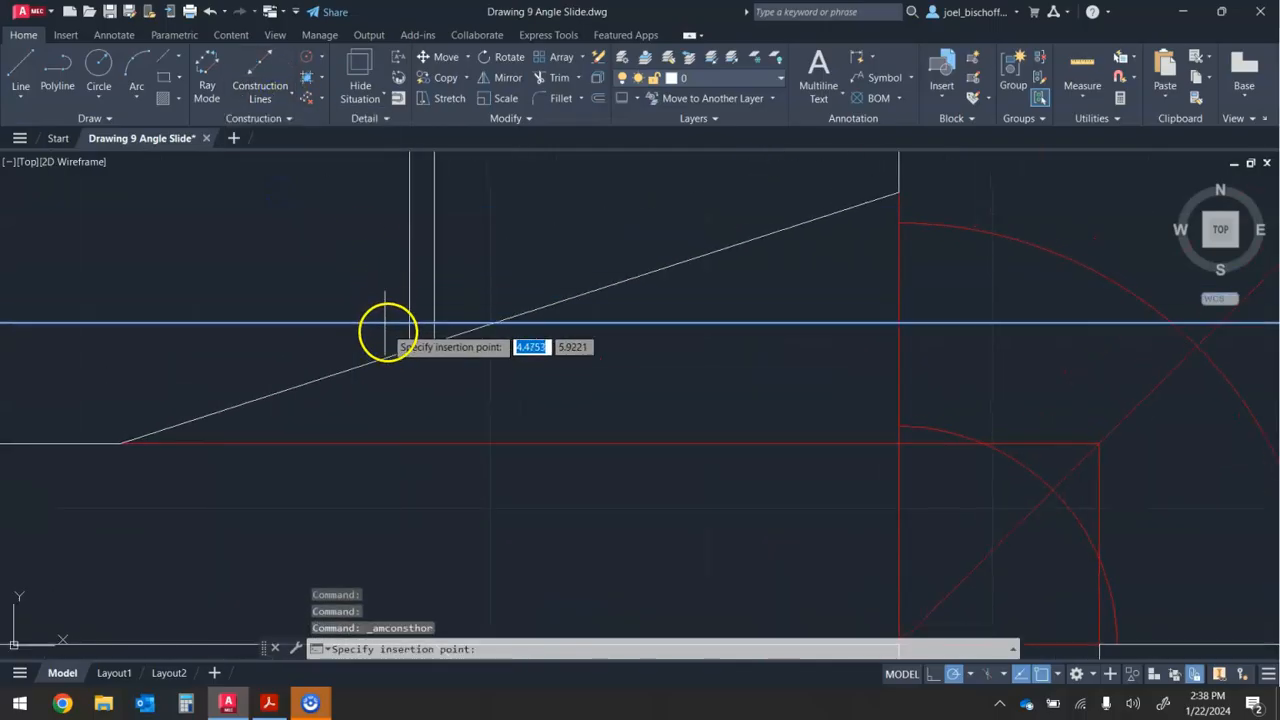
click(408, 351)
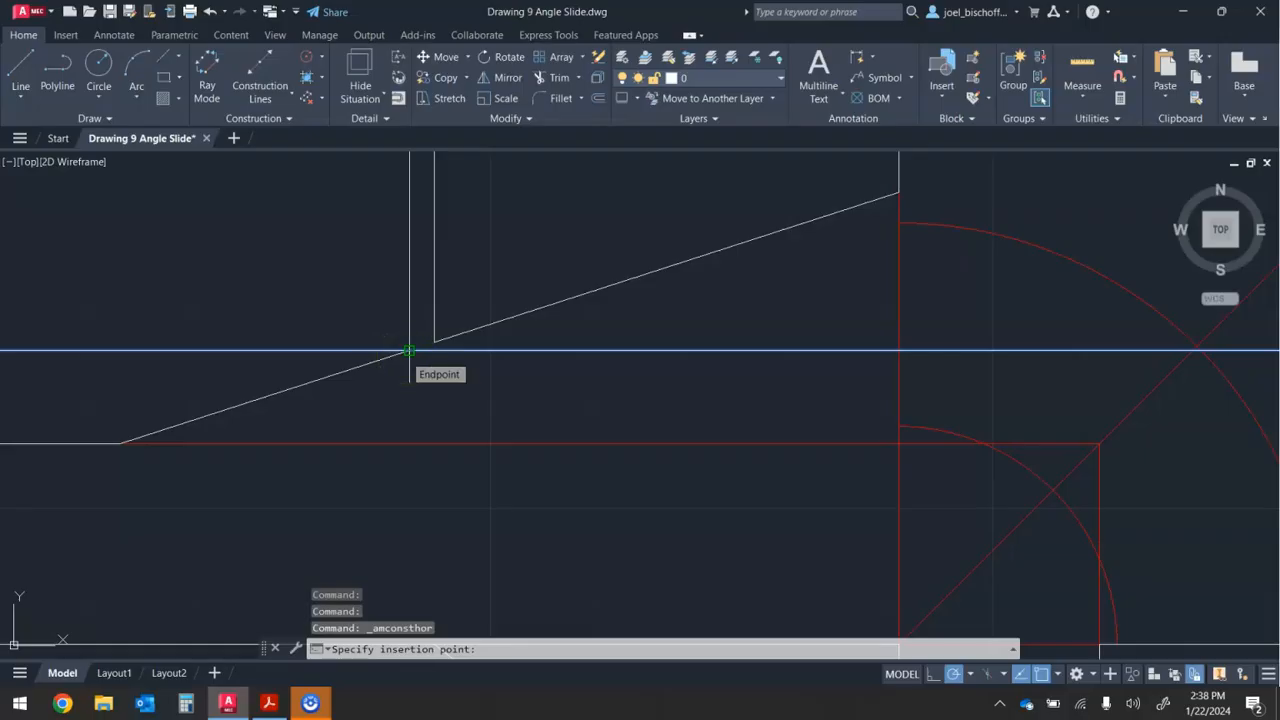
scroll(410, 358, down, 4)
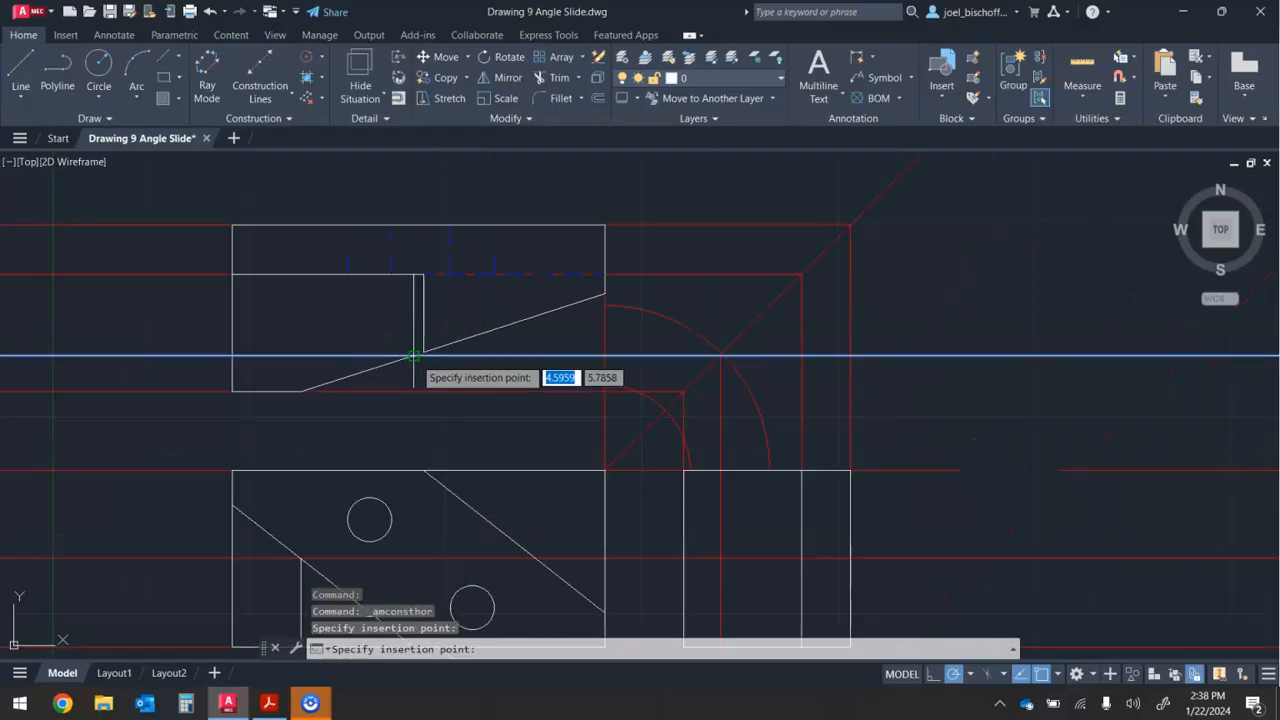
mouse_move(468, 376)
middle_down()
mouse_move(371, 329)
mouse_move(349, 303)
middle_up()
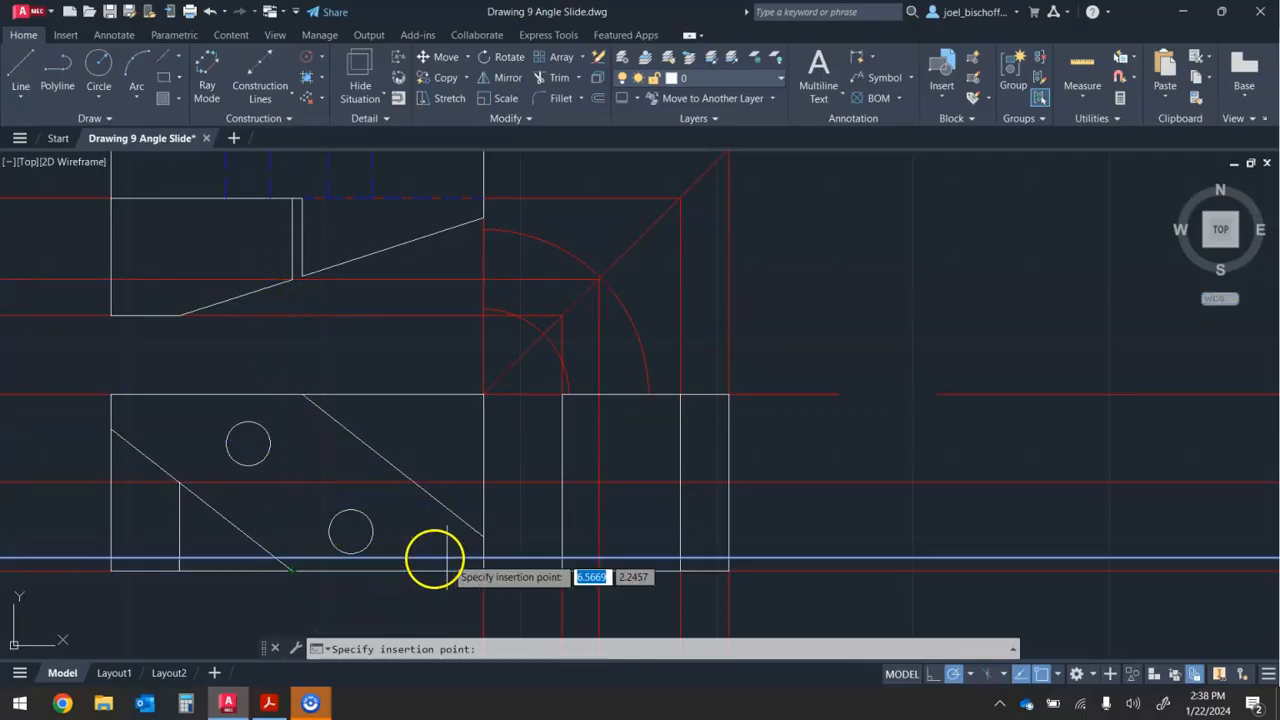
key(Escape)
key(Escape)
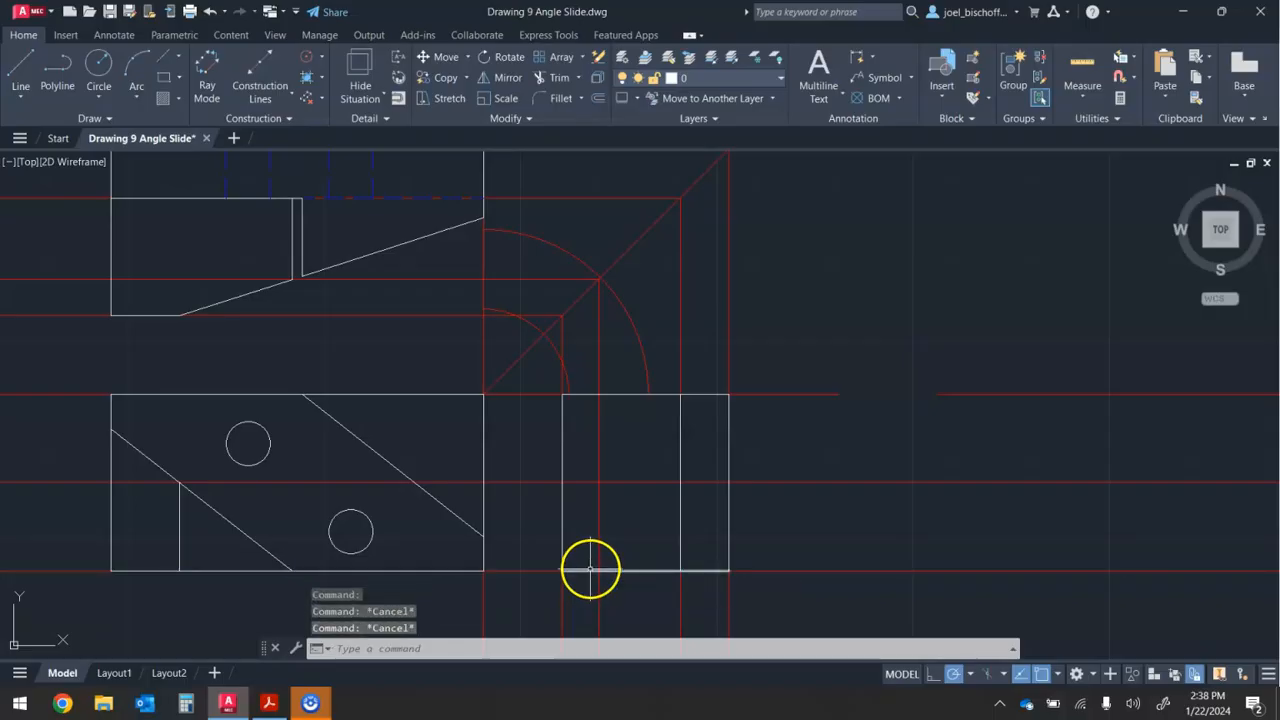
Draw a slanted line in the side view from the projected point on its left edge to the projected intersection on its lower edge
click(27, 70)
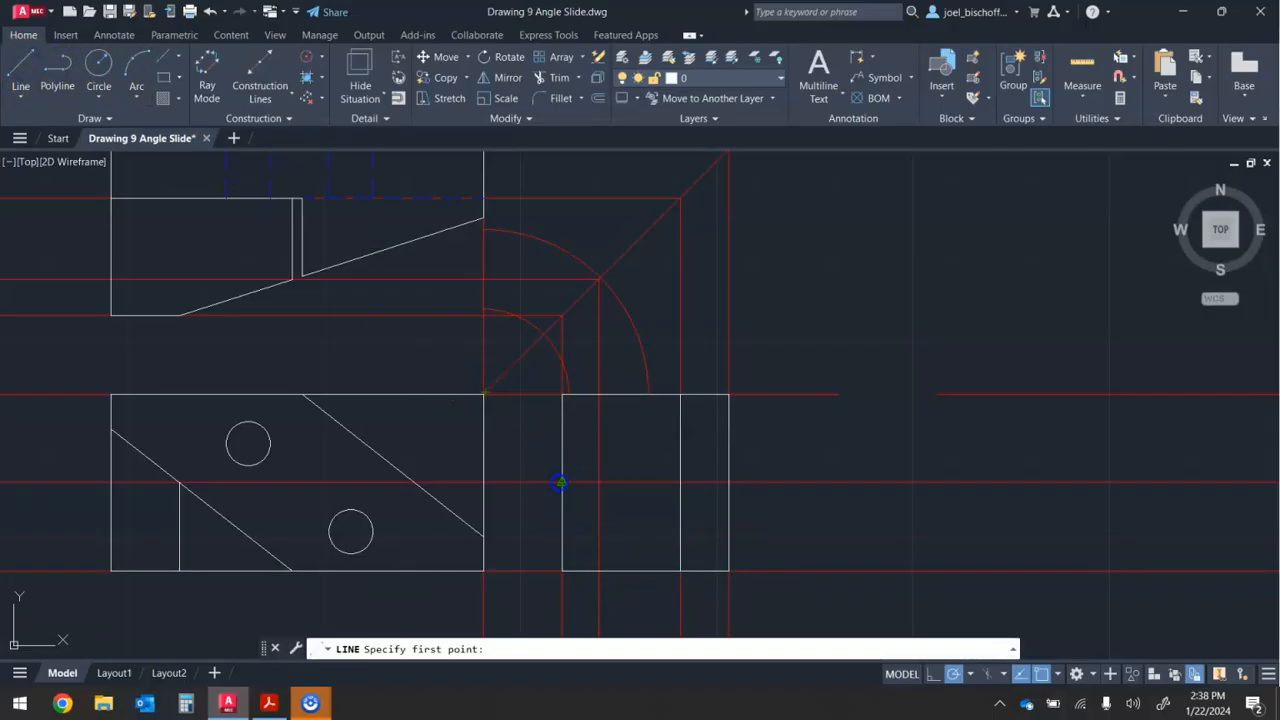
click(561, 482)
scroll(591, 568, up, 3)
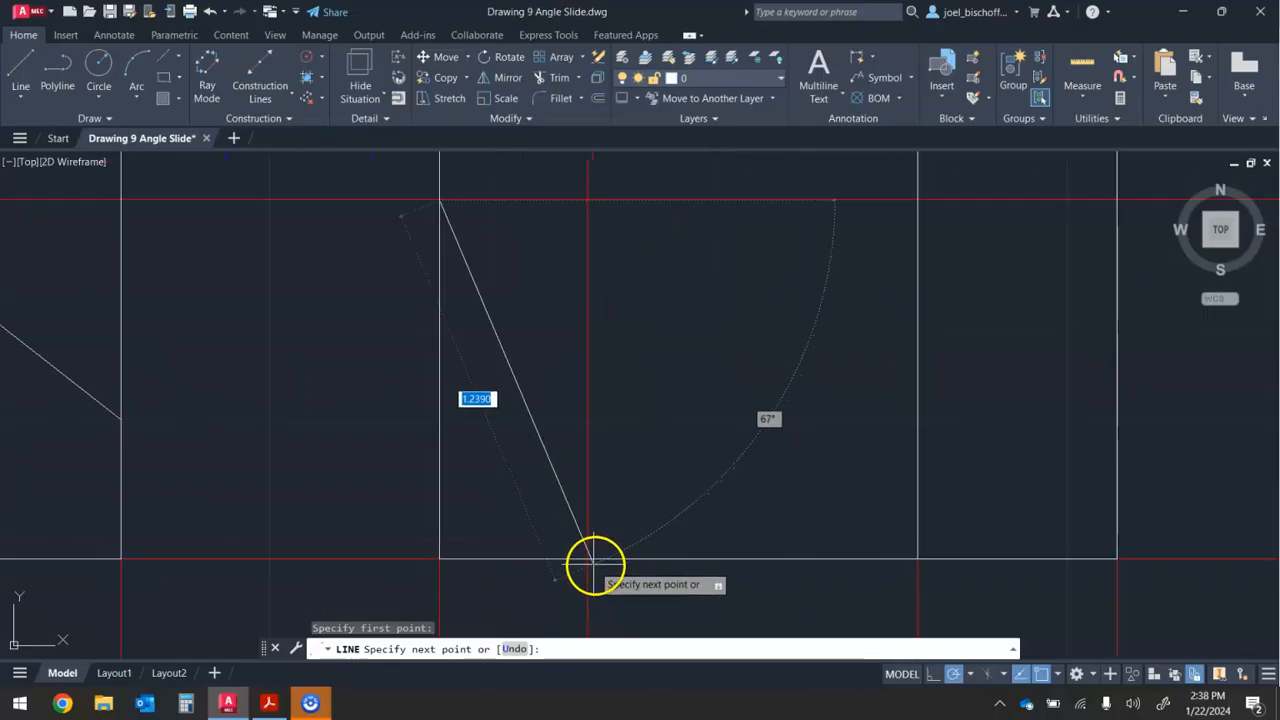
click(588, 558)
scroll(588, 558, down, 5)
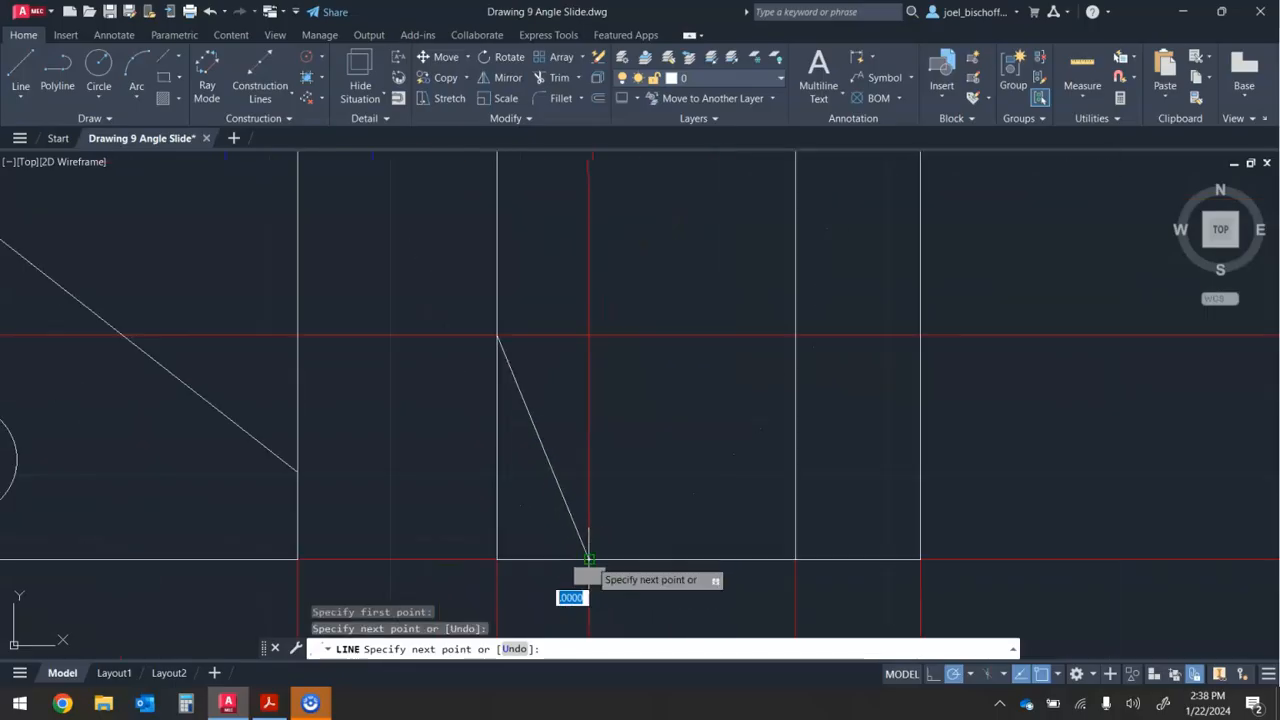
key(Escape)
key(Escape)
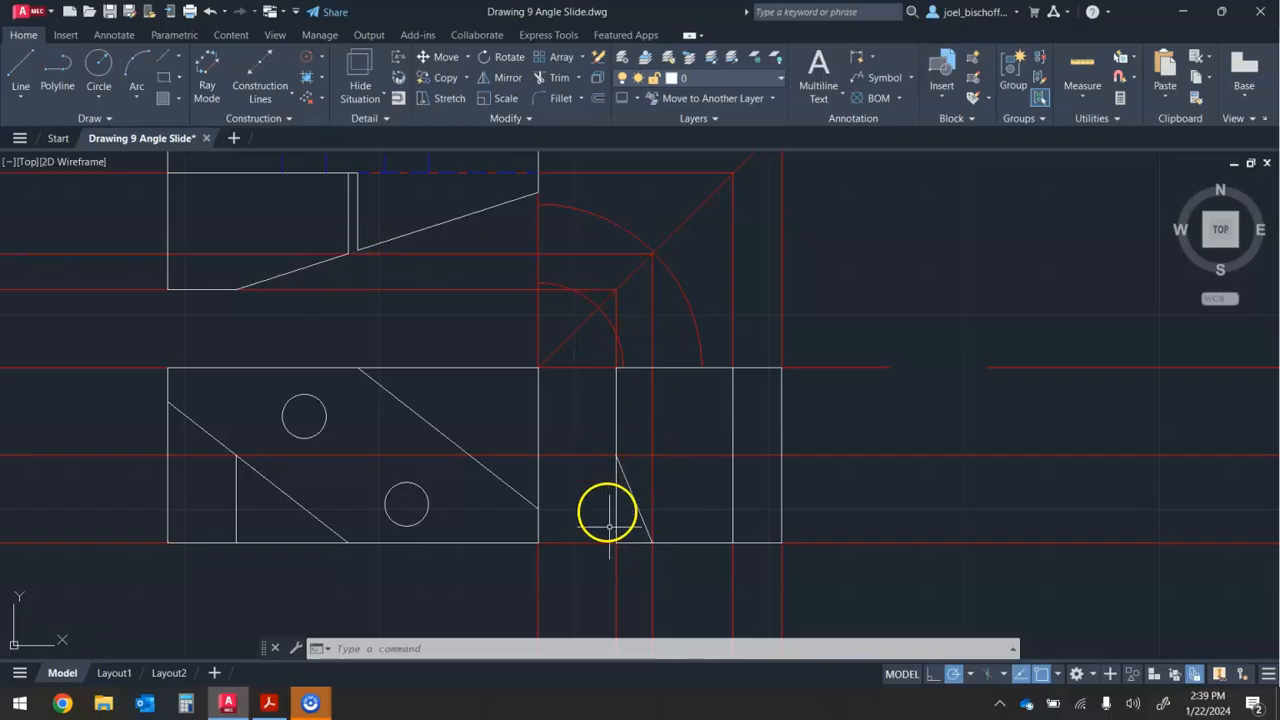
click(650, 542)
key(Escape)
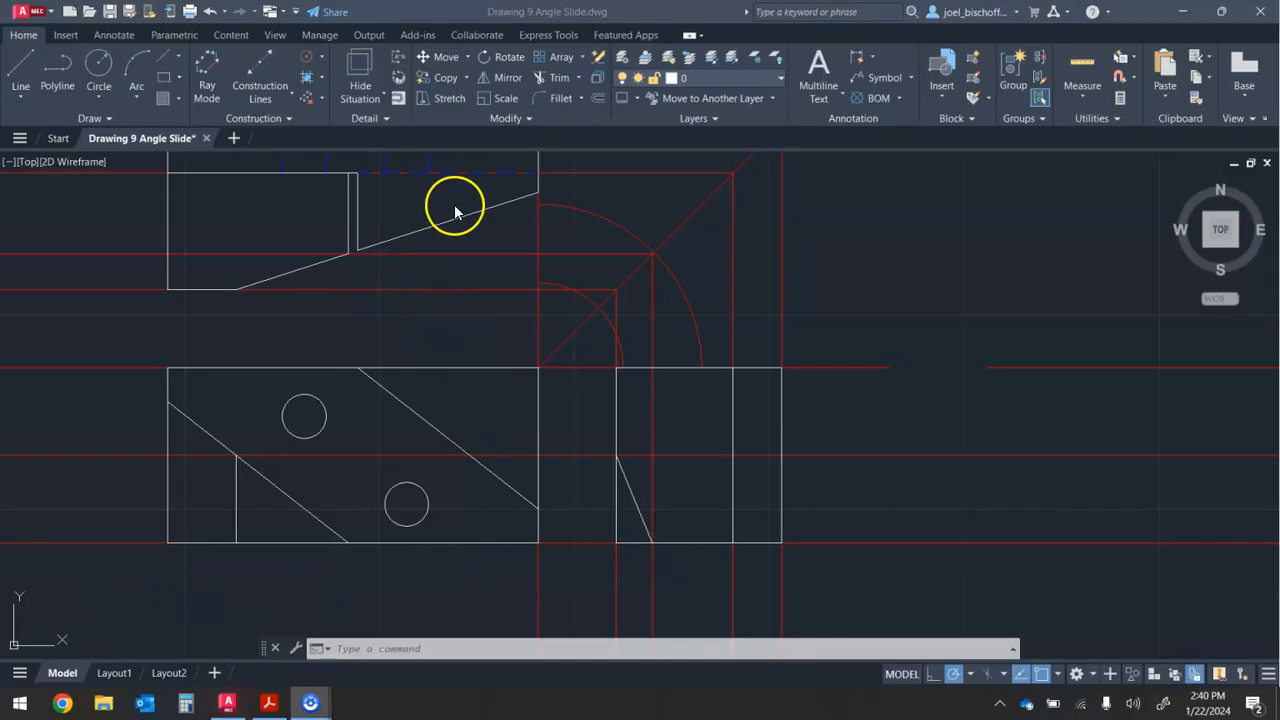
Add a horizontal construction line through the lower-left end of the upper view's right slanted edge
middle_drag(443, 220, 445, 260)
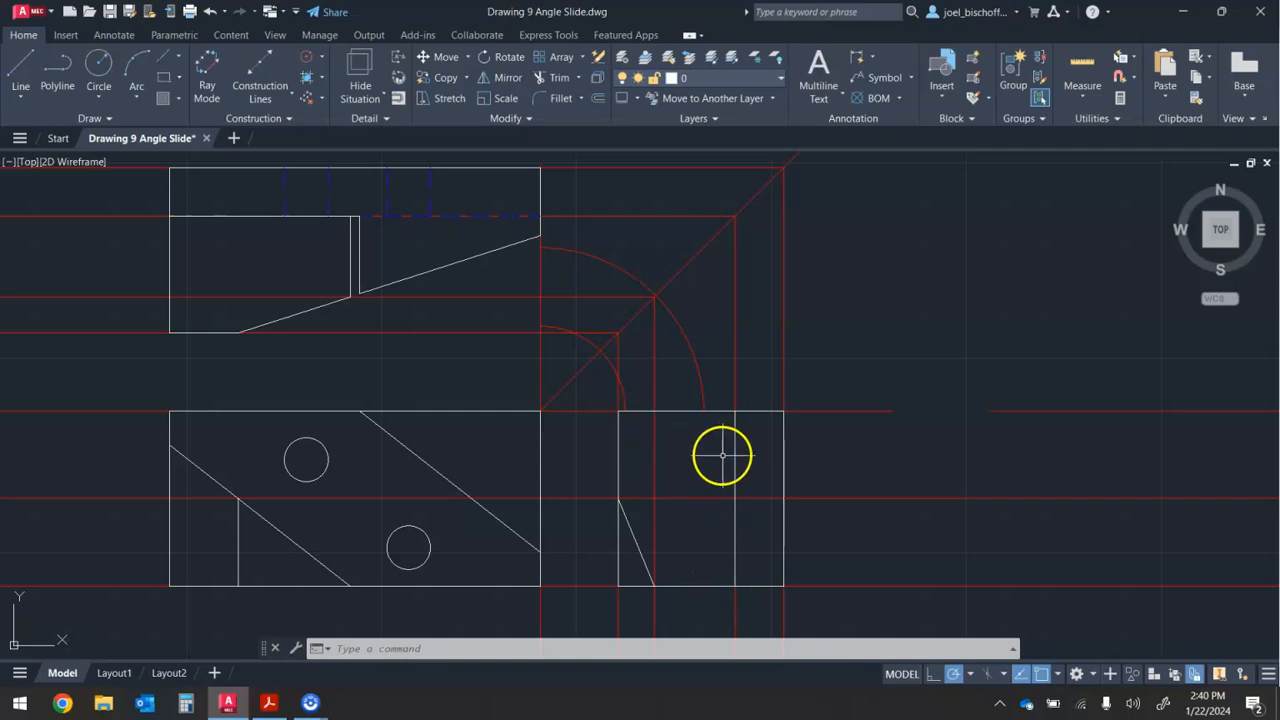
scroll(391, 265, up, 5)
middle_drag(414, 263, 401, 314)
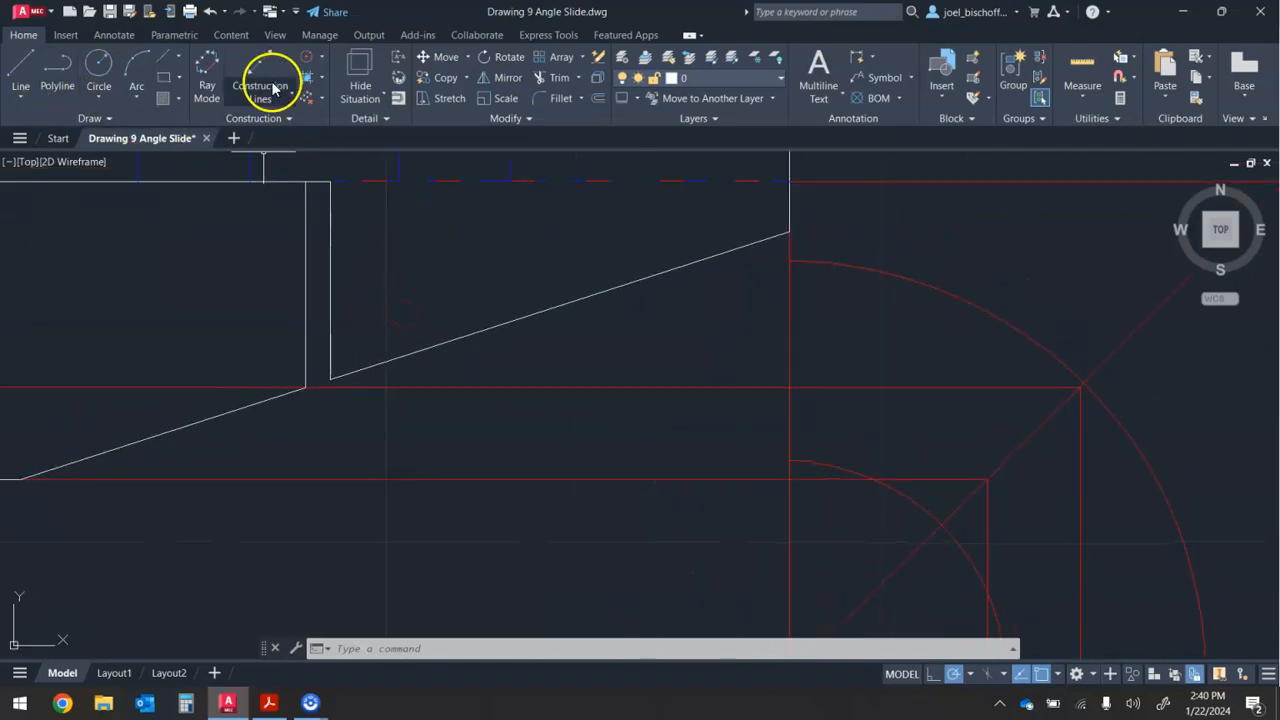
click(250, 96)
click(266, 172)
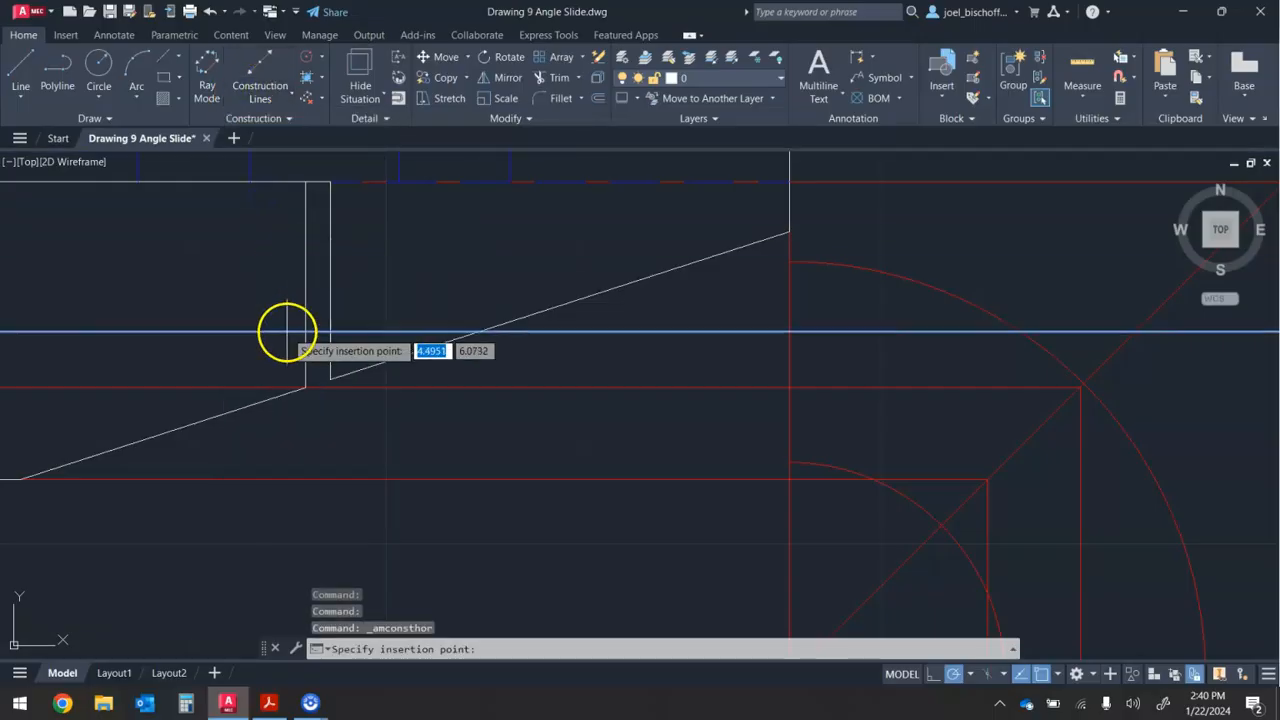
scroll(322, 376, up, 4)
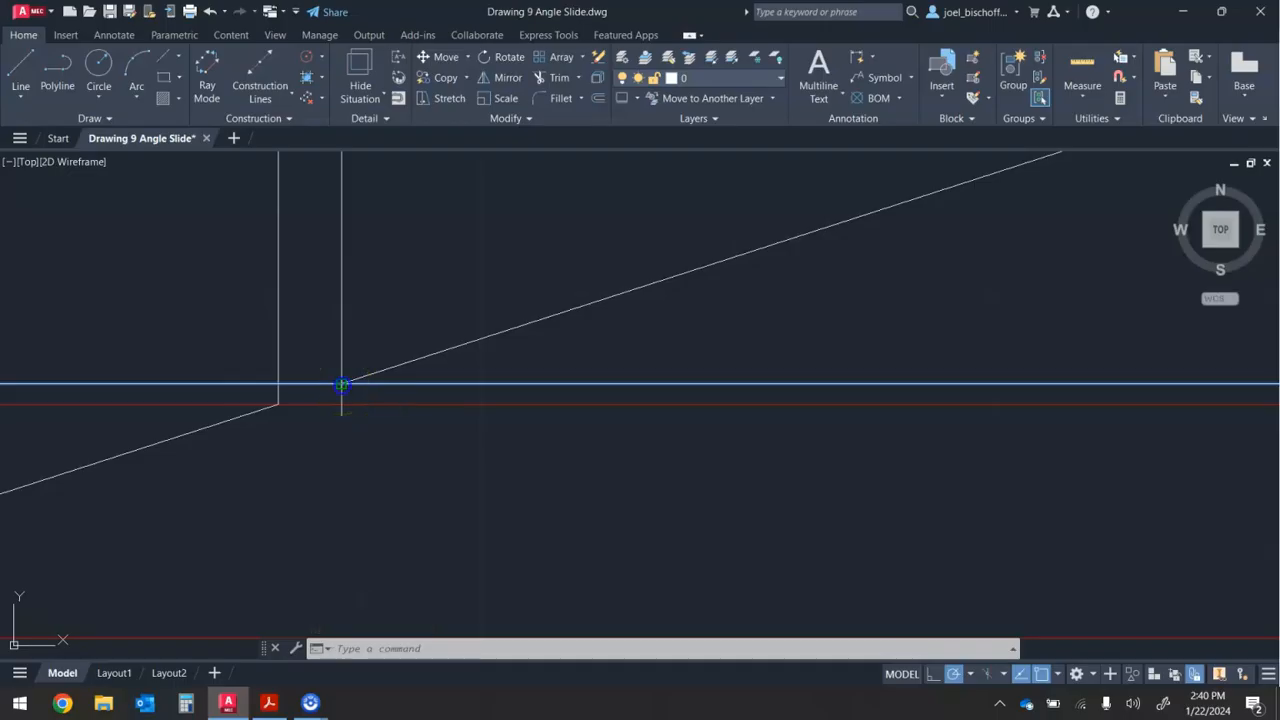
scroll(428, 365, down, 8)
middle_drag(508, 357, 359, 308)
middle_drag(556, 436, 554, 409)
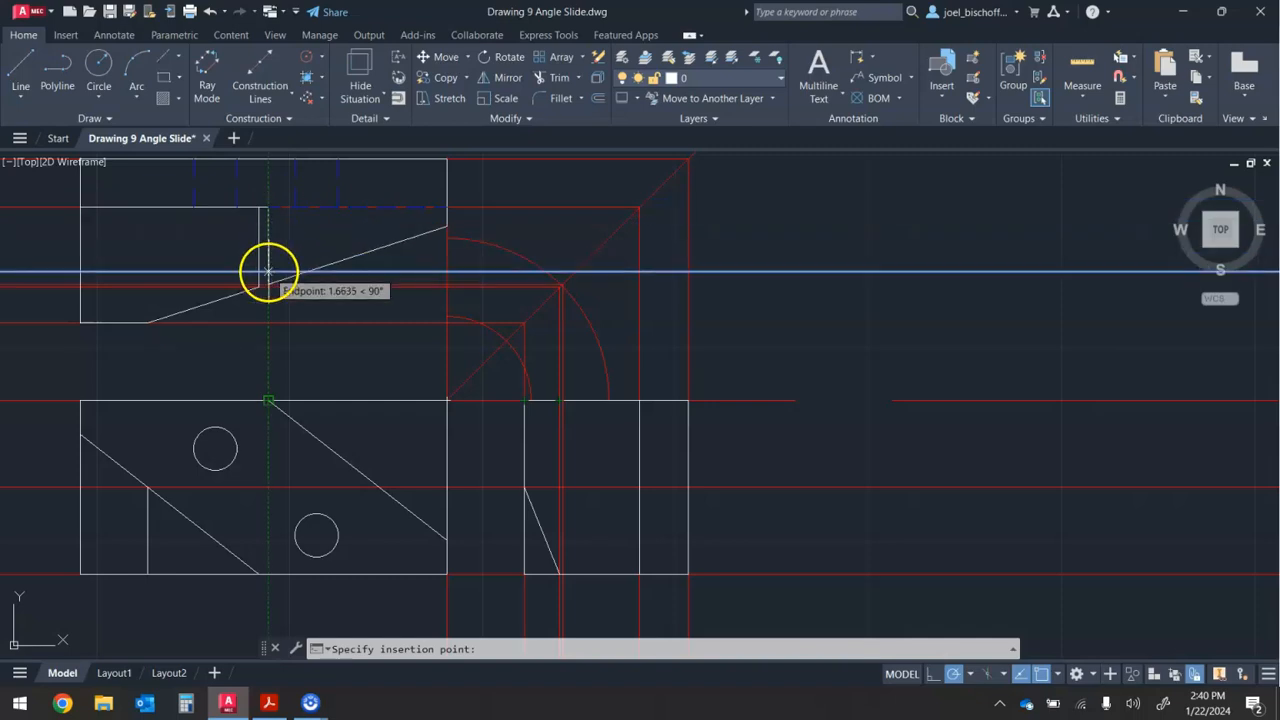
Add a horizontal construction line where the upper view's right slanted edge meets its right vertical edge
scroll(268, 271, up, 5)
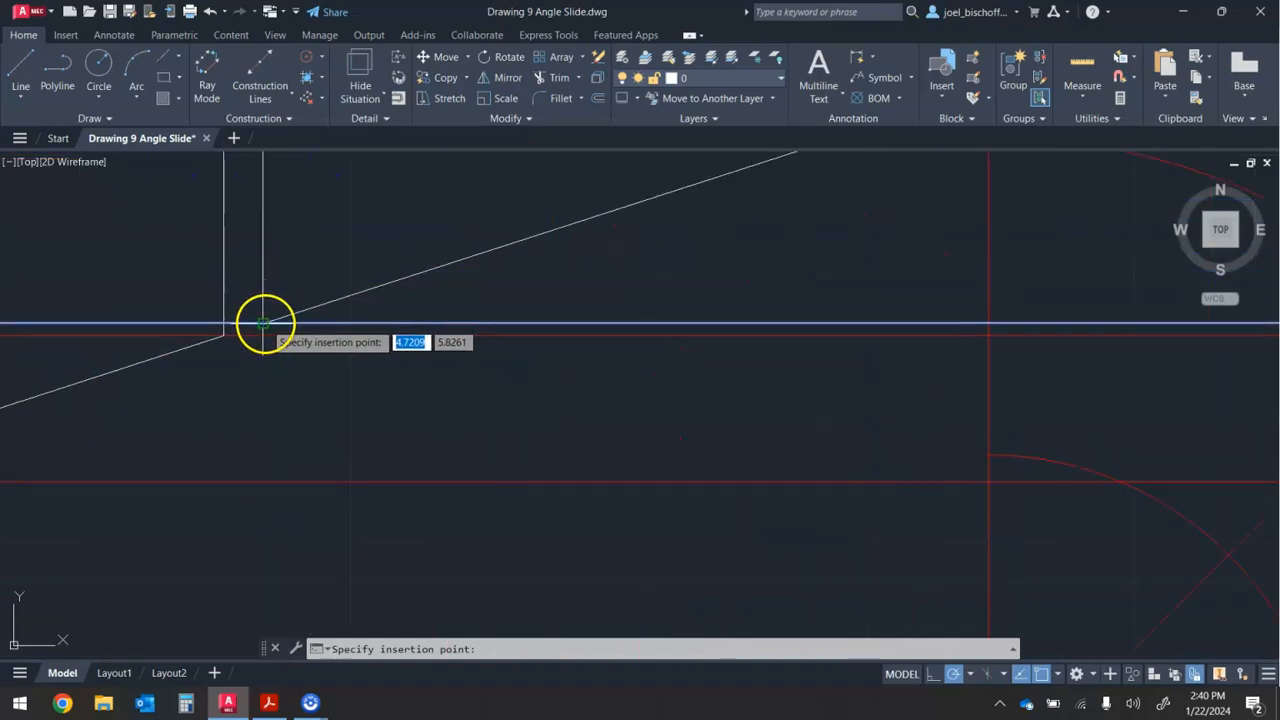
scroll(466, 329, down, 3)
mouse_move(708, 363)
middle_down()
mouse_move(708, 377)
mouse_move(561, 286)
middle_up()
scroll(680, 415, up, 5)
scroll(705, 405, down, 3)
scroll(454, 417, down, 2)
middle_drag(433, 380, 429, 354)
scroll(429, 240, up, 4)
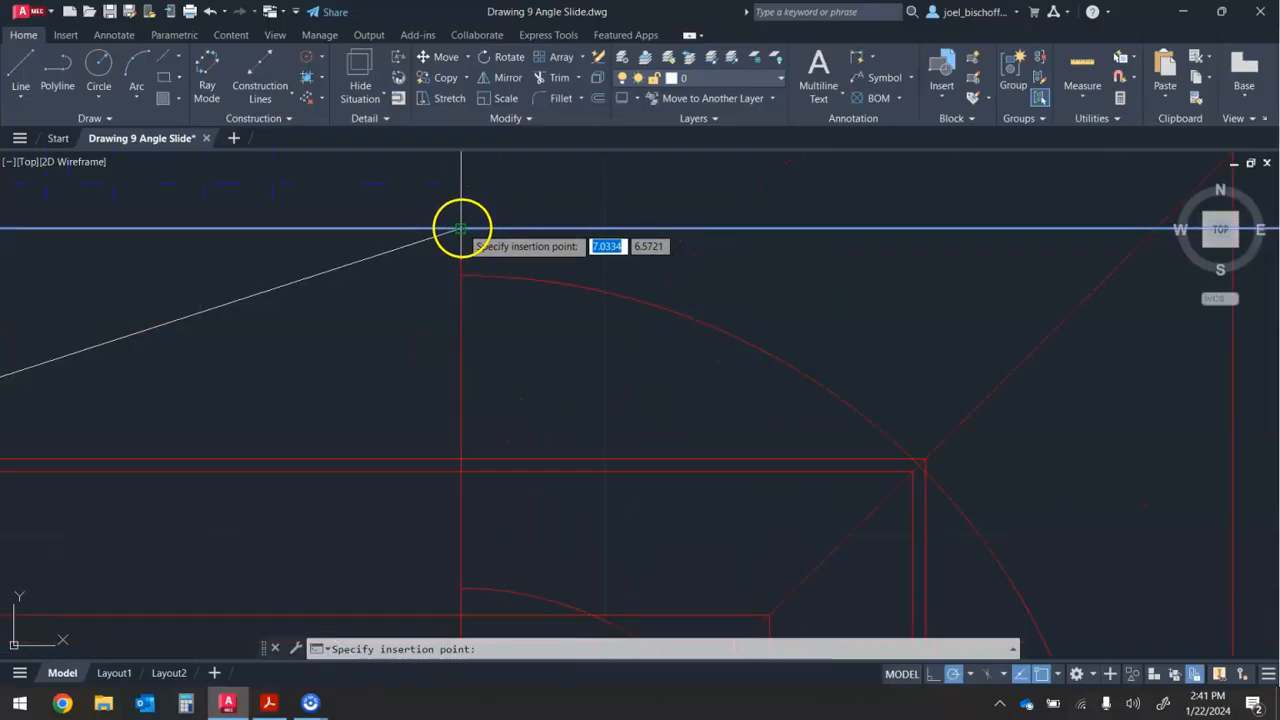
click(460, 229)
scroll(460, 229, down, 3)
scroll(563, 240, down, 3)
middle_drag(606, 286, 605, 336)
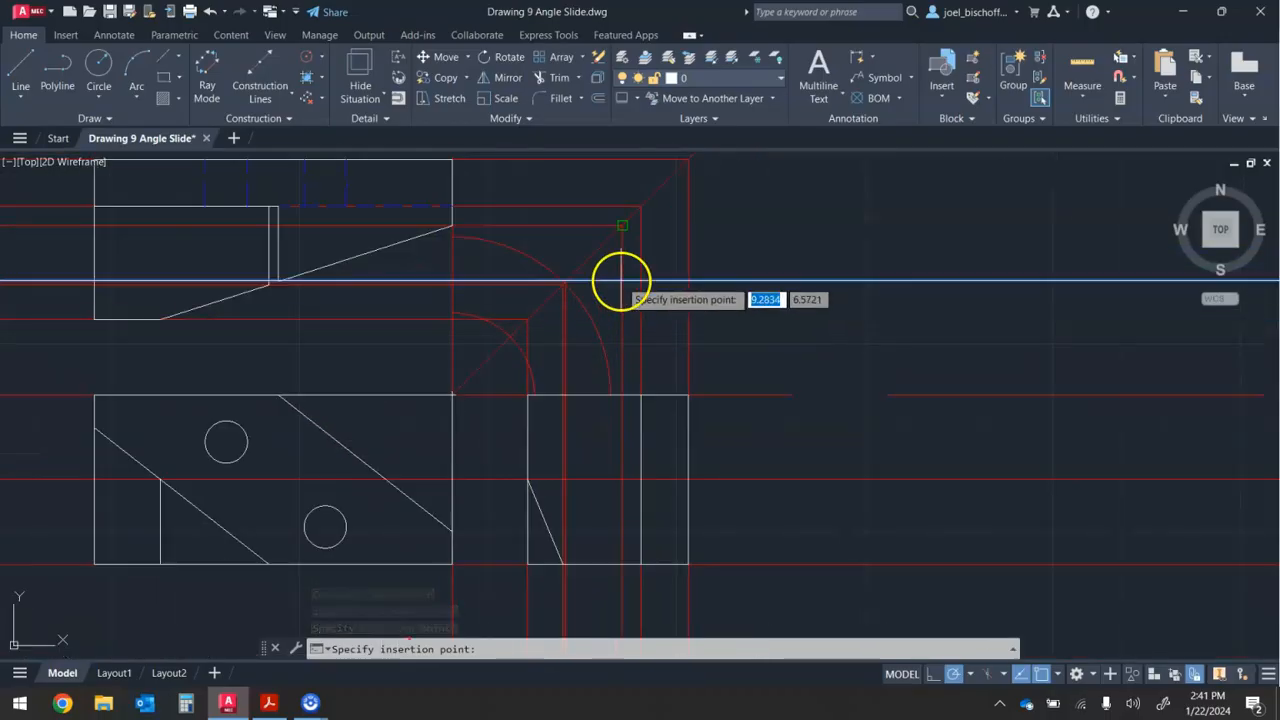
Project the lower-right end of the lower view's long slanted edge into the side view with a horizontal construction line
click(22, 68)
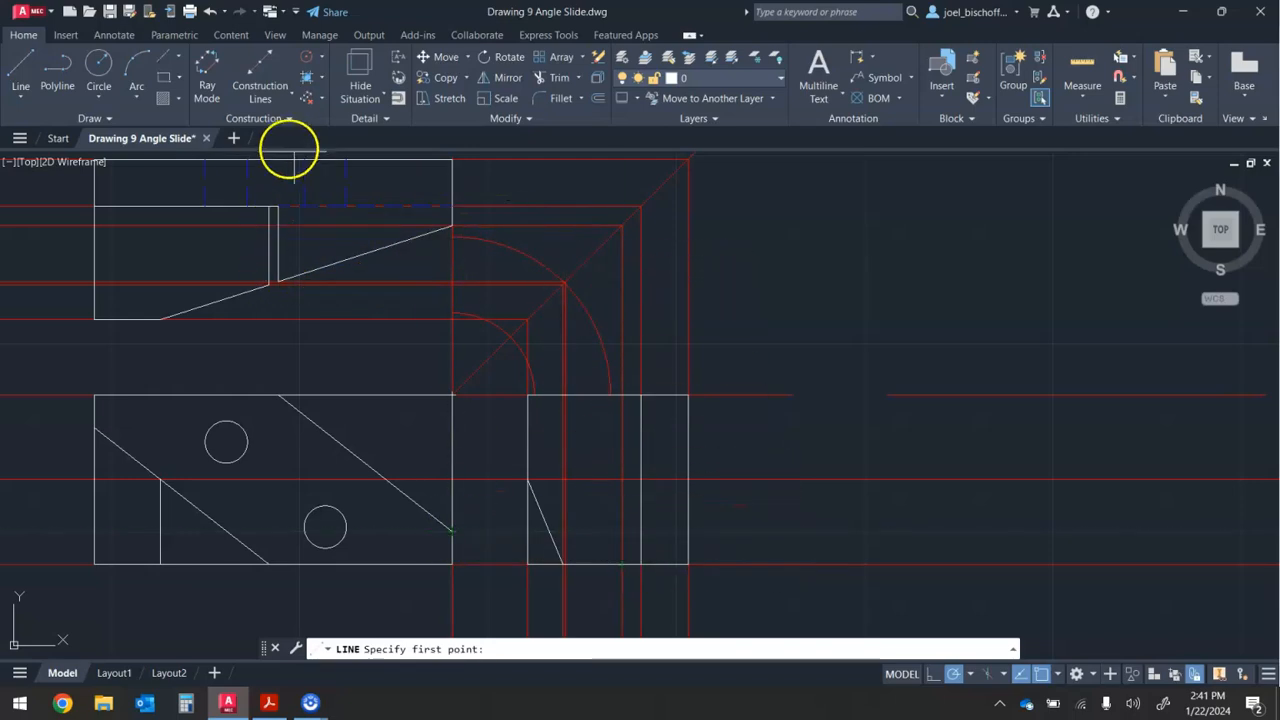
click(258, 107)
click(268, 195)
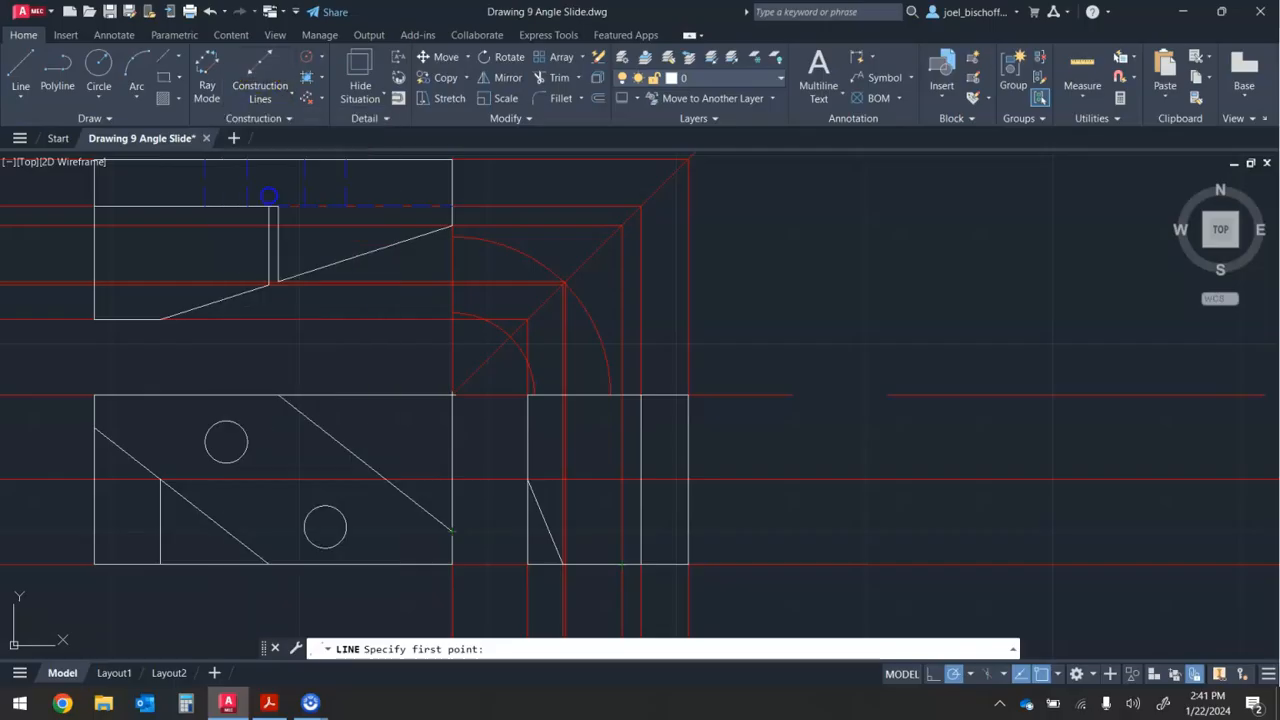
scroll(452, 546, up, 2)
scroll(451, 531, up, 2)
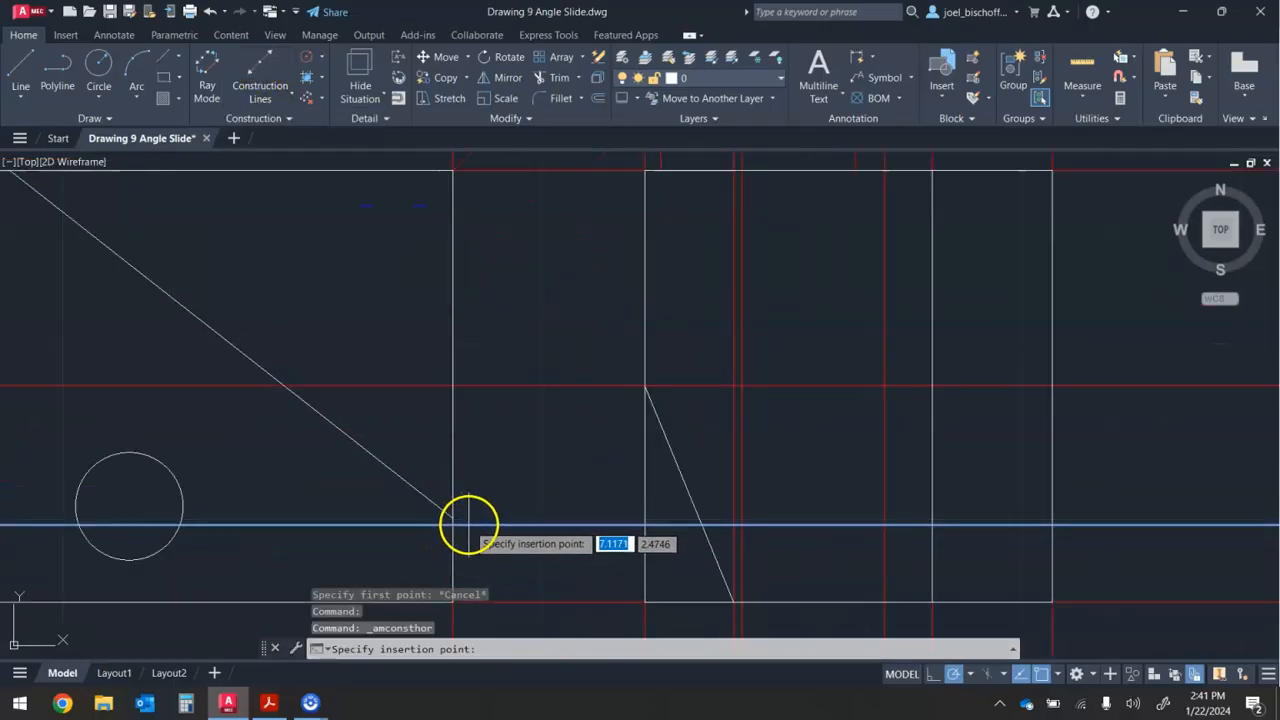
click(453, 518)
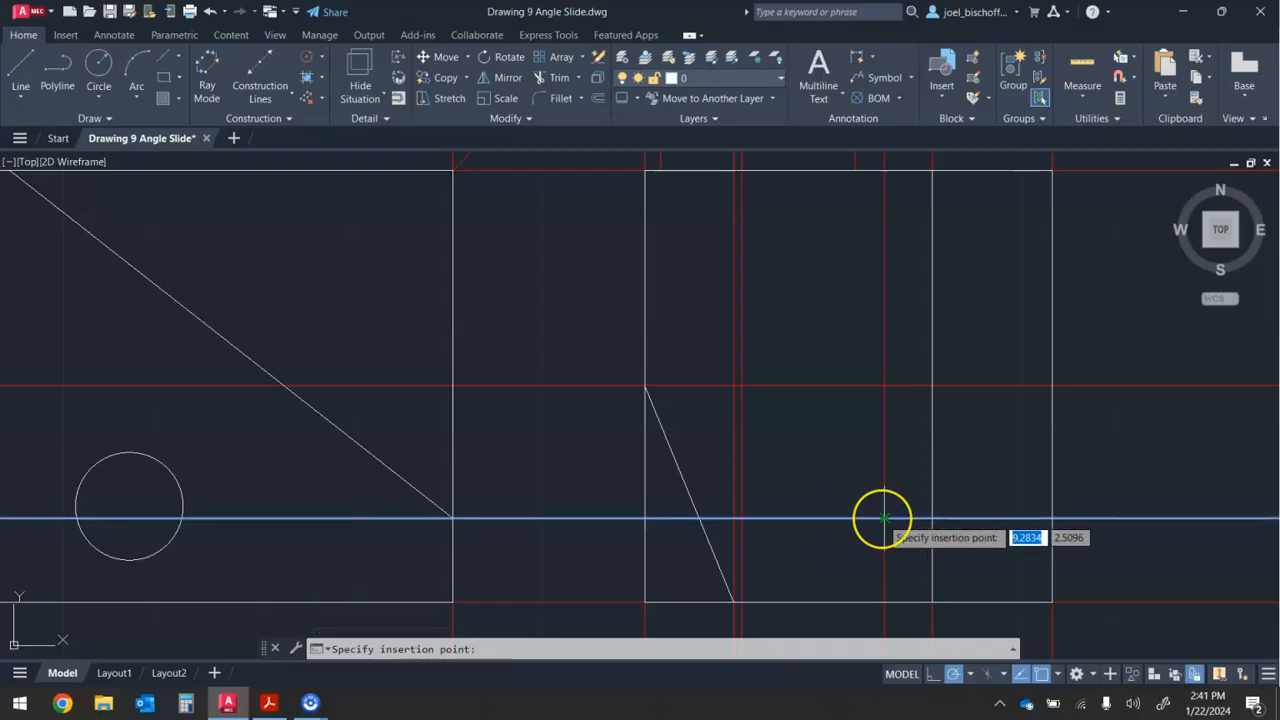
scroll(884, 518, down, 2)
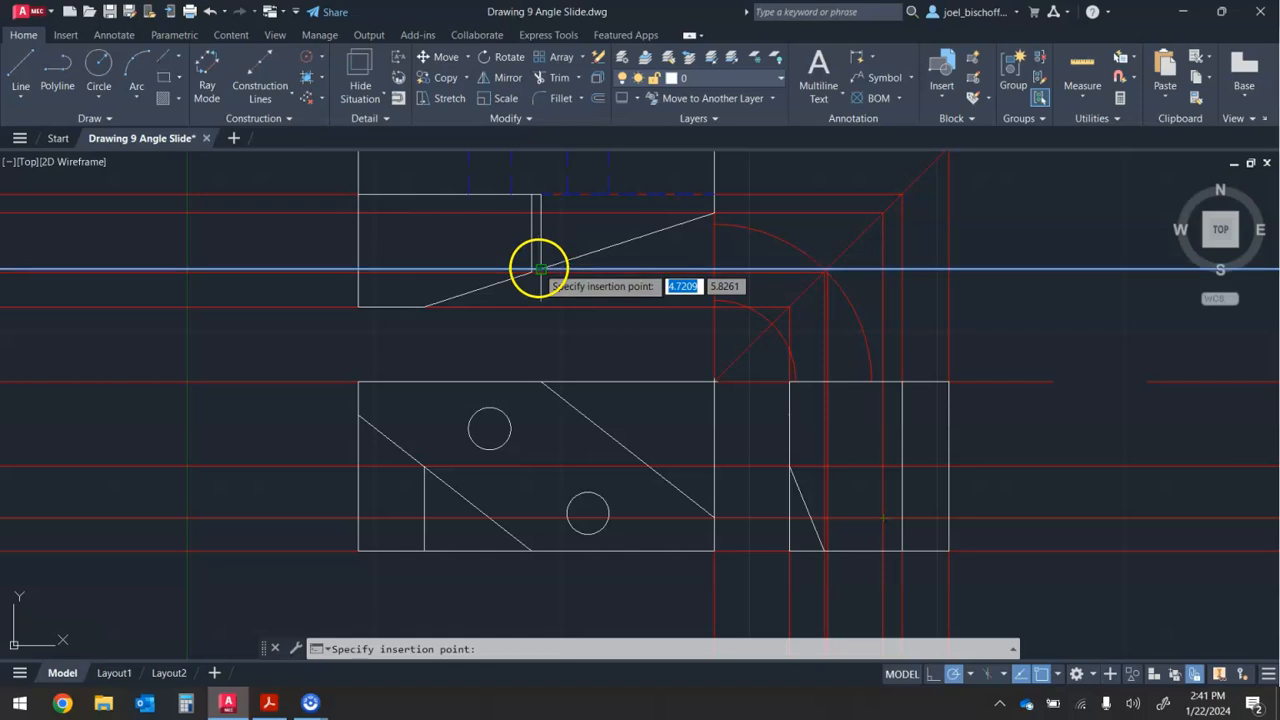
Draw a slanted line in the side view from the projected point on its upper edge down to the projected end of the long slanted edge
scroll(840, 385, up, 4)
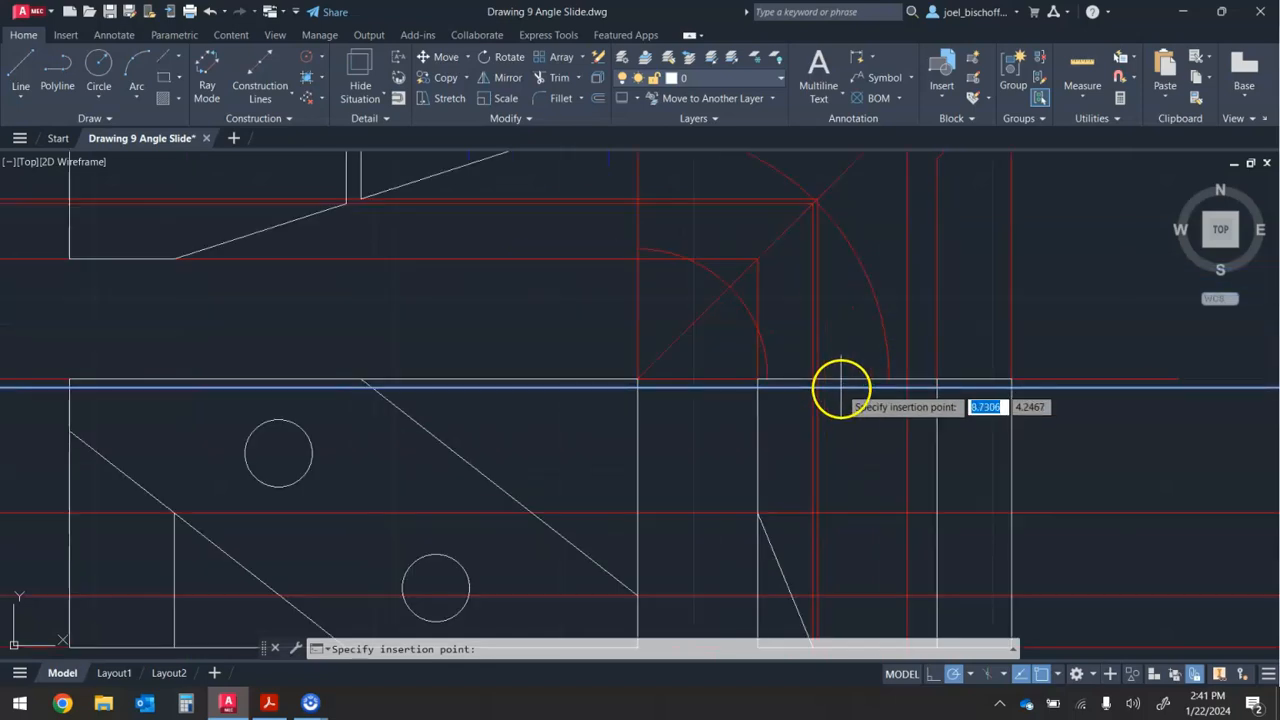
mouse_move(853, 392)
middle_down()
mouse_move(700, 266)
mouse_move(609, 214)
mouse_move(594, 211)
mouse_move(591, 229)
middle_up()
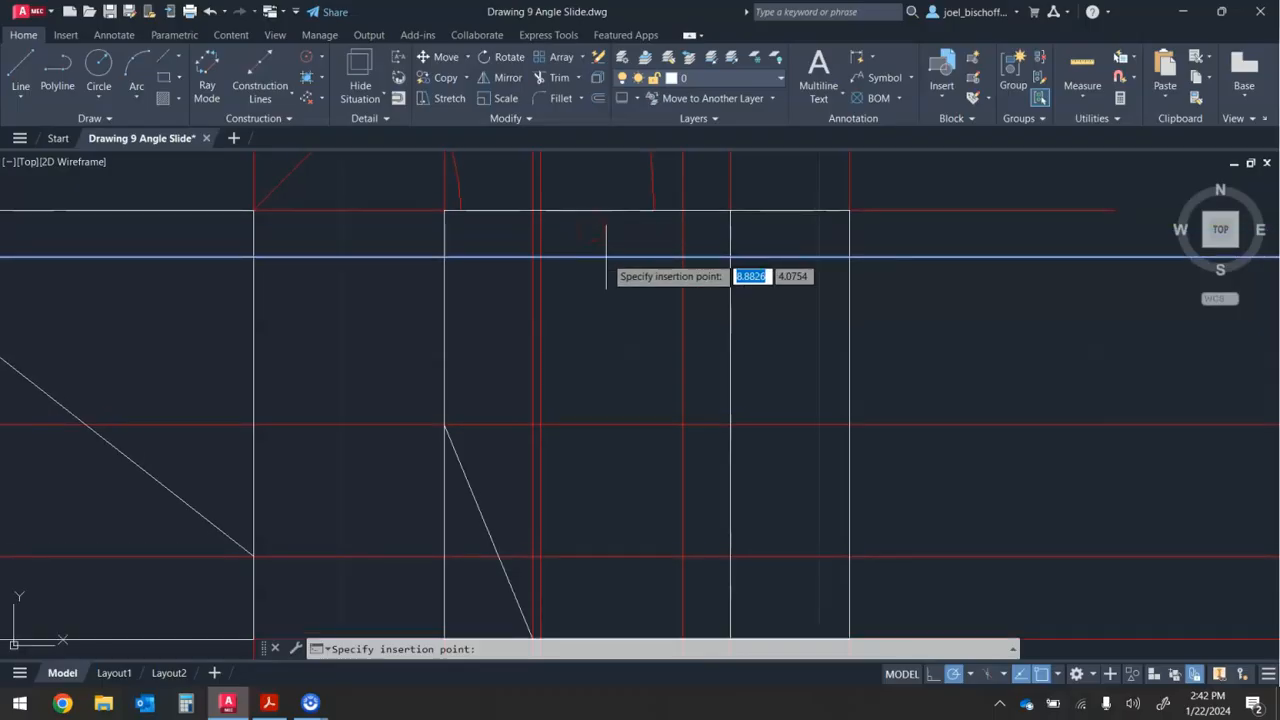
click(36, 66)
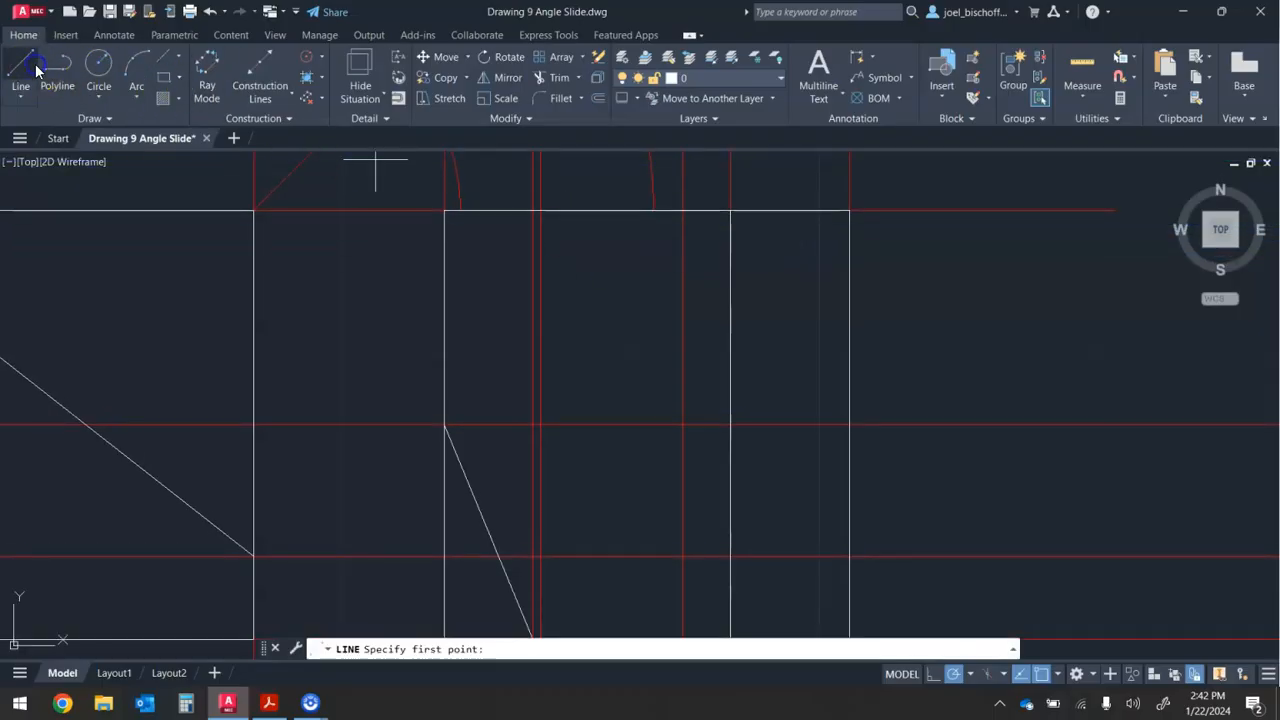
click(540, 210)
scroll(605, 295, down, 4)
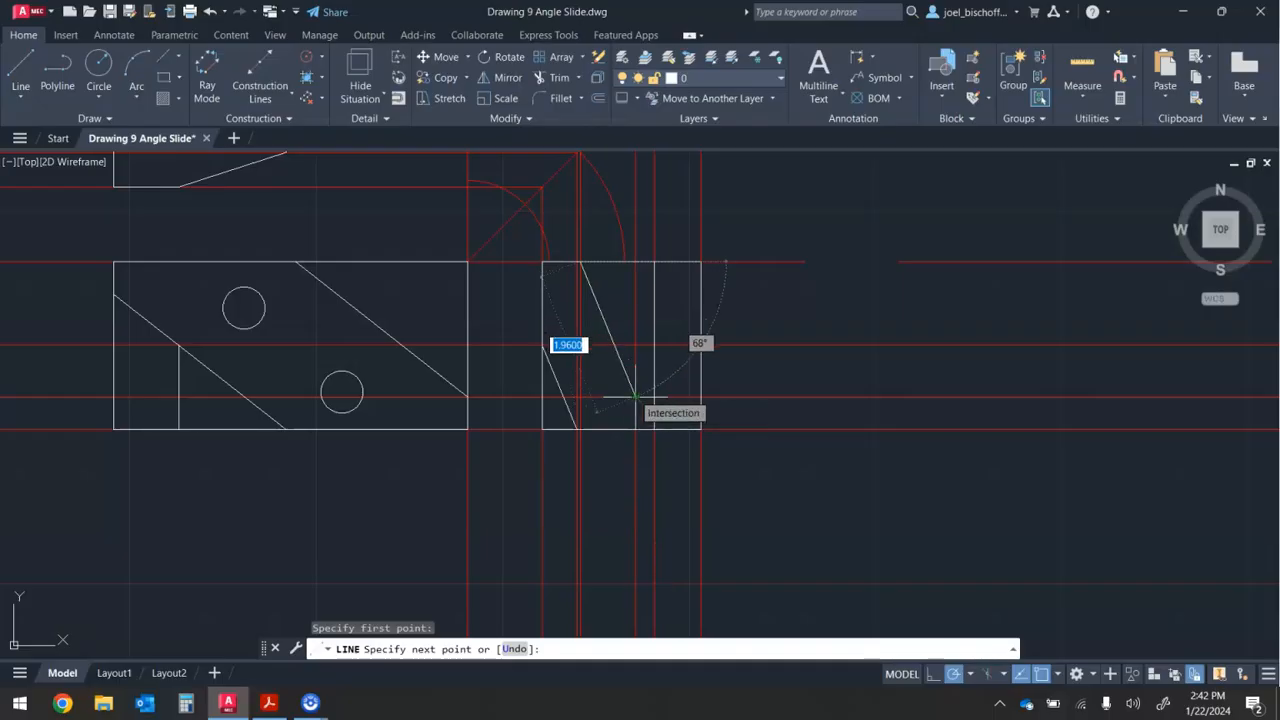
click(635, 397)
middle_drag(618, 347, 649, 361)
key(Escape)
scroll(661, 350, up, 2)
scroll(661, 350, down, 2)
mouse_move(661, 350)
middle_down()
mouse_move(700, 389)
mouse_move(754, 397)
middle_up()
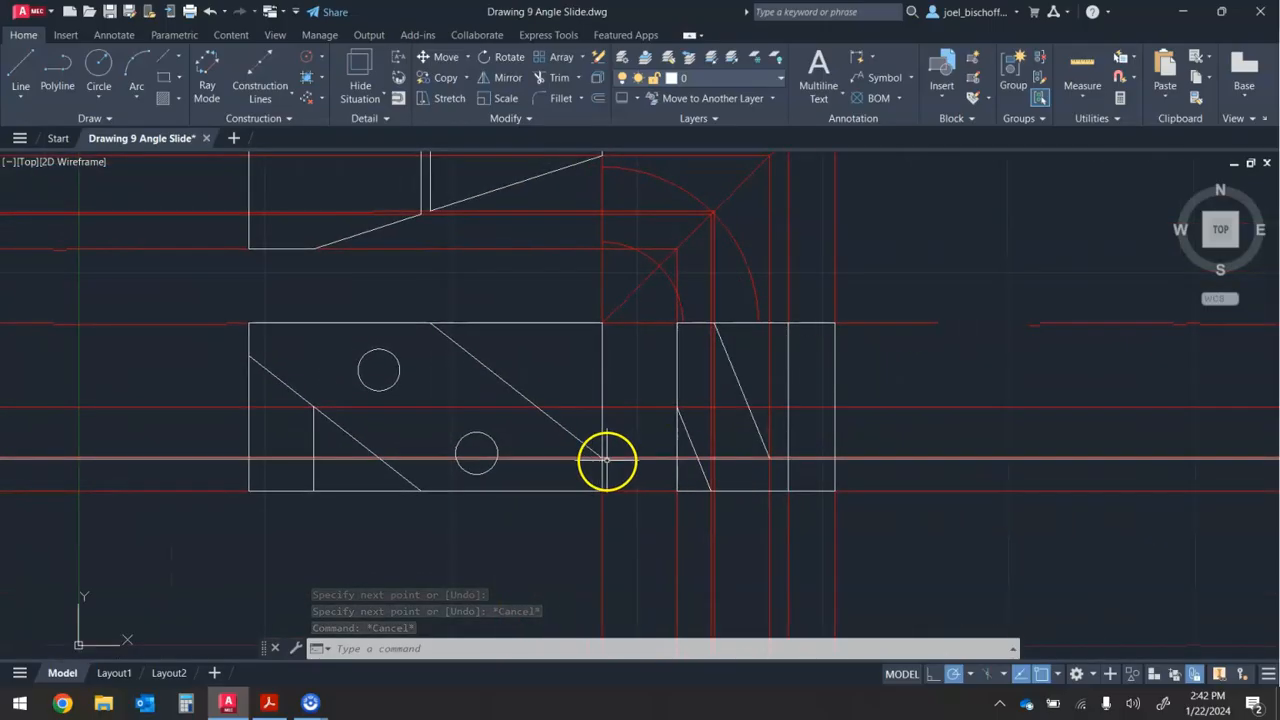
middle_drag(626, 259, 627, 319)
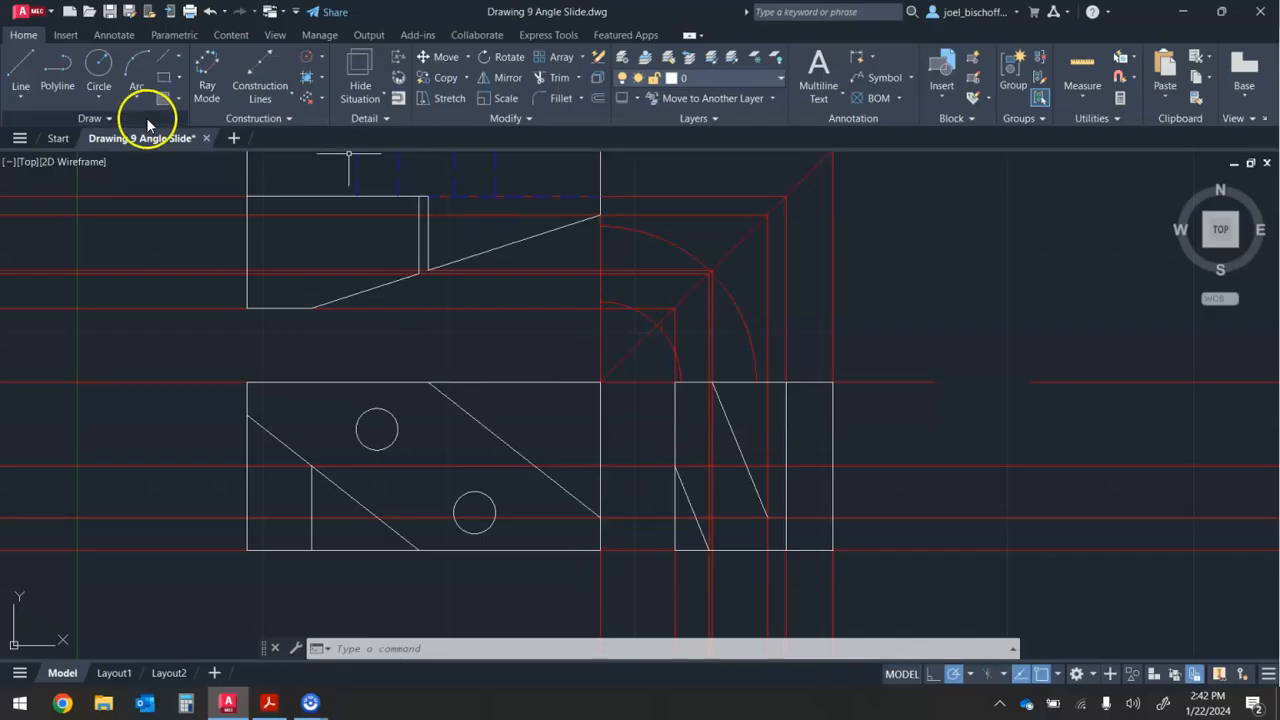
Draw a short horizontal line from the lower end of the side view's long slanted line to the inner vertical edge
click(20, 70)
scroll(775, 525, up, 4)
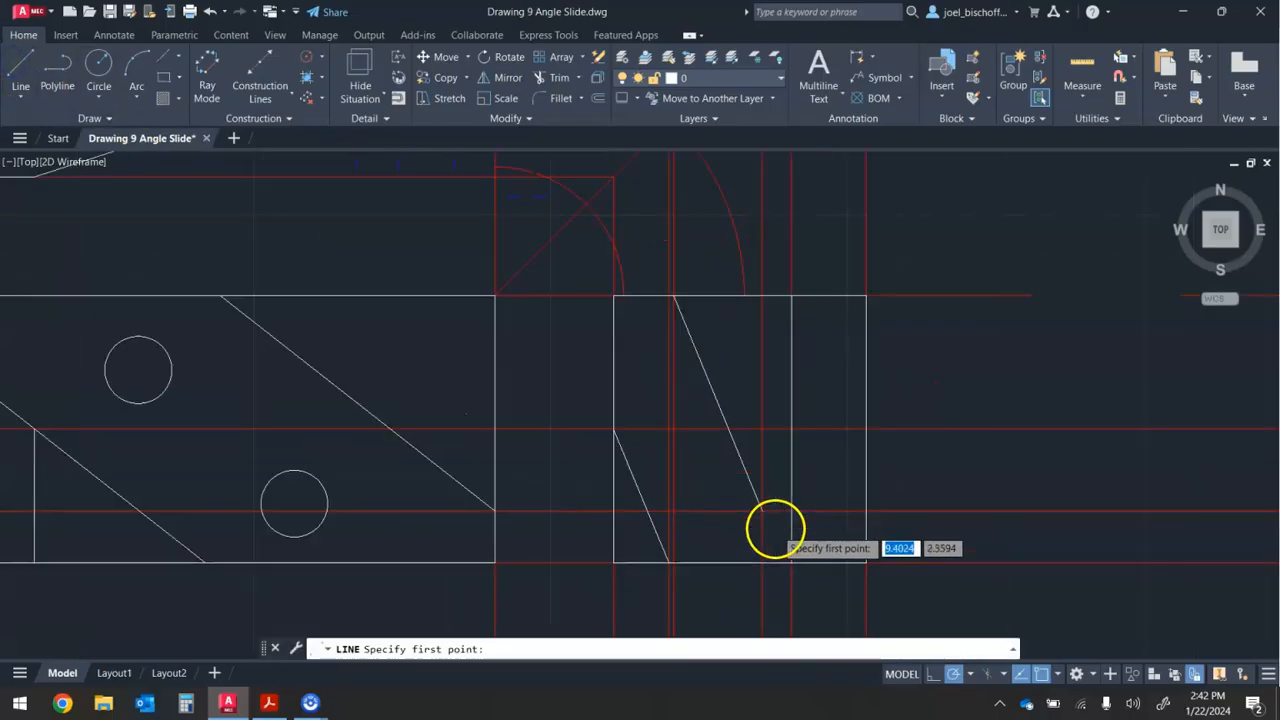
click(753, 500)
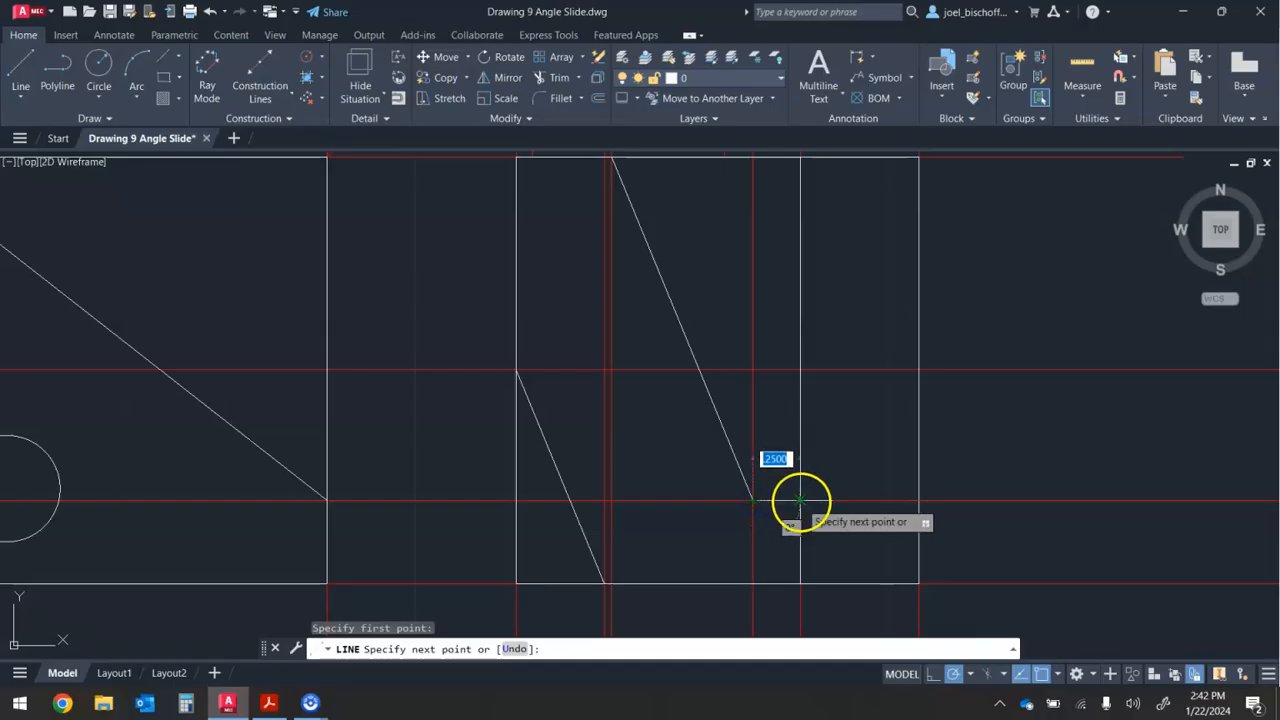
click(800, 500)
key(Escape)
key(Escape)
scroll(831, 497, down, 2)
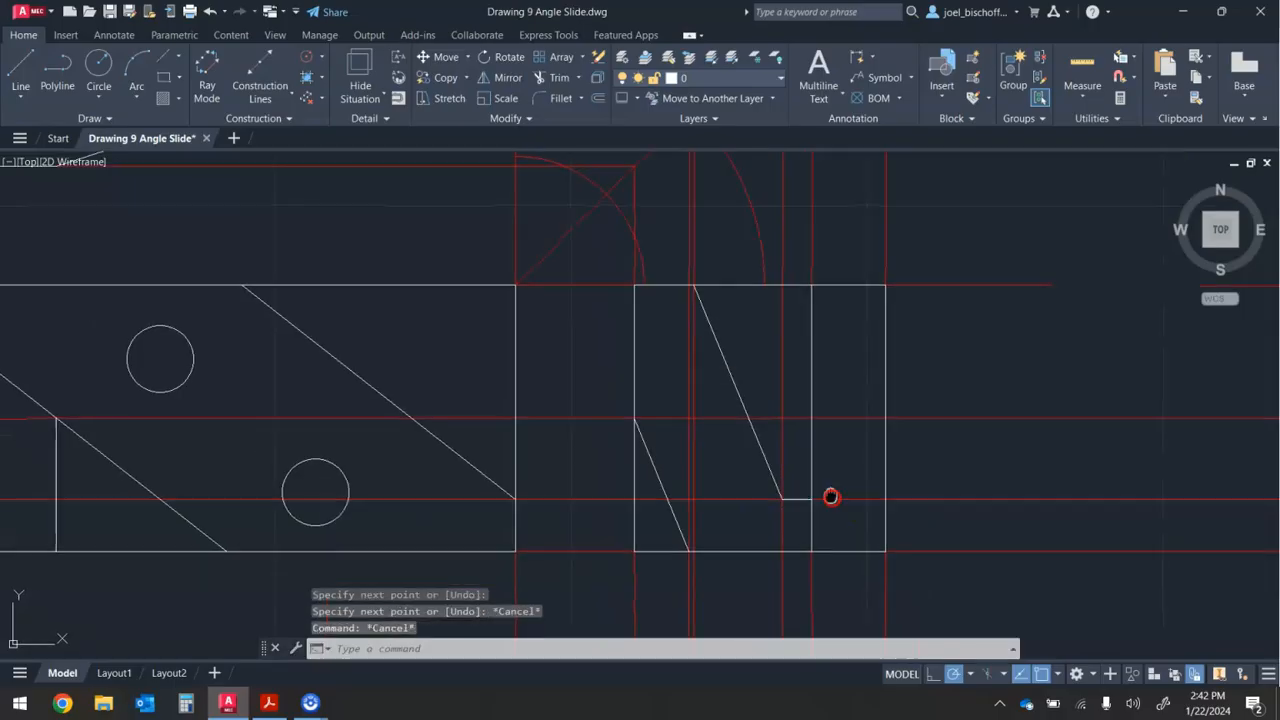
middle_drag(831, 497, 797, 486)
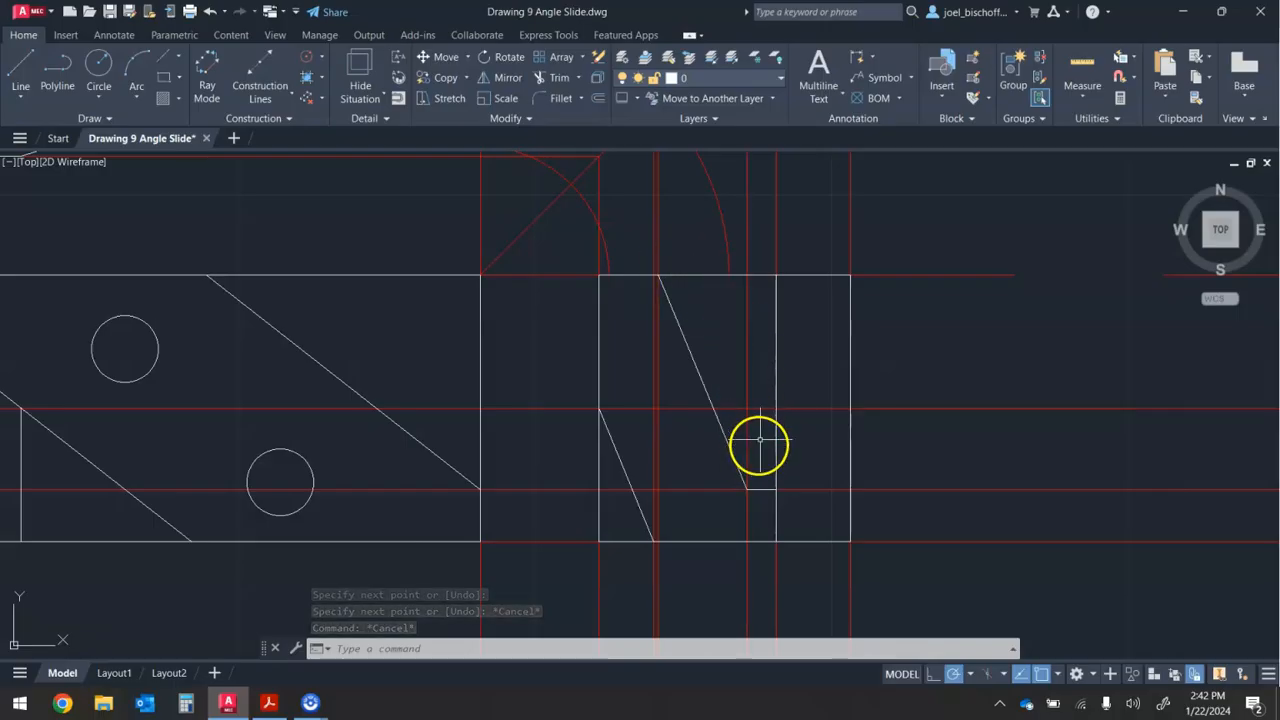
mouse_move(707, 287)
middle_down()
mouse_move(740, 360)
mouse_move(852, 333)
middle_up()
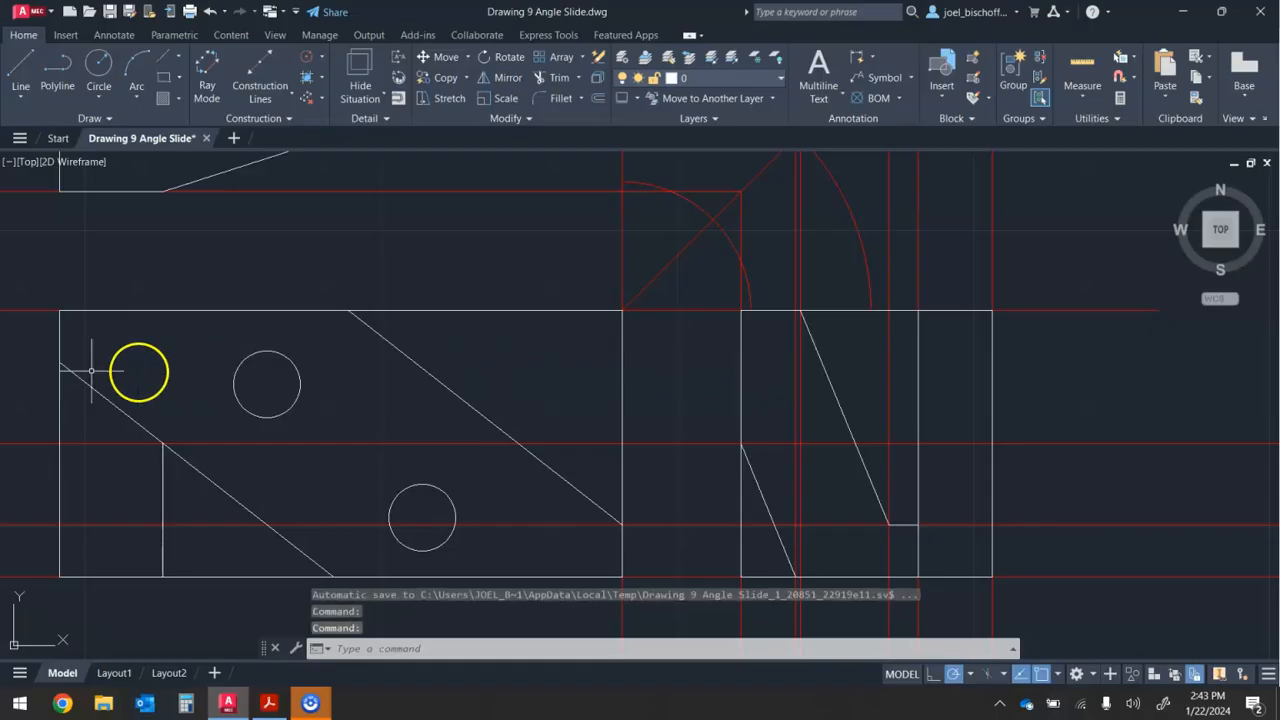
Add a horizontal construction line through the lower view's left-edge point where the shorter slanted edge begins
click(252, 100)
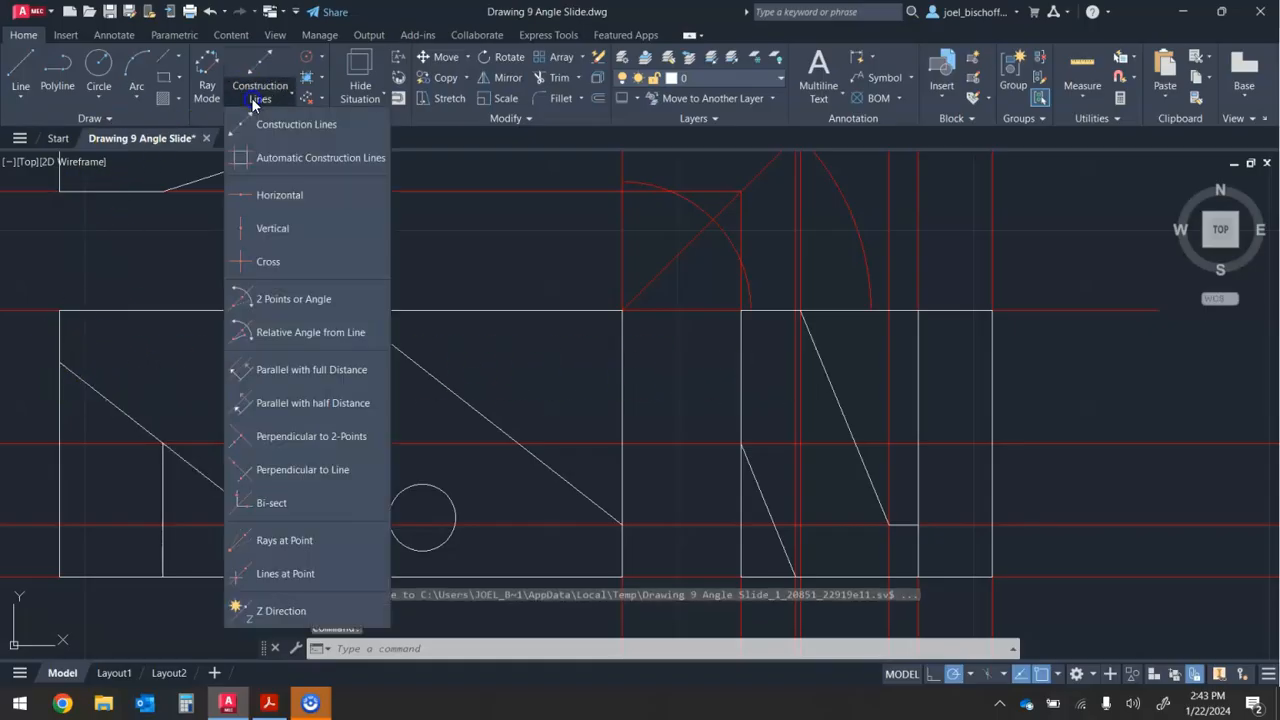
click(266, 194)
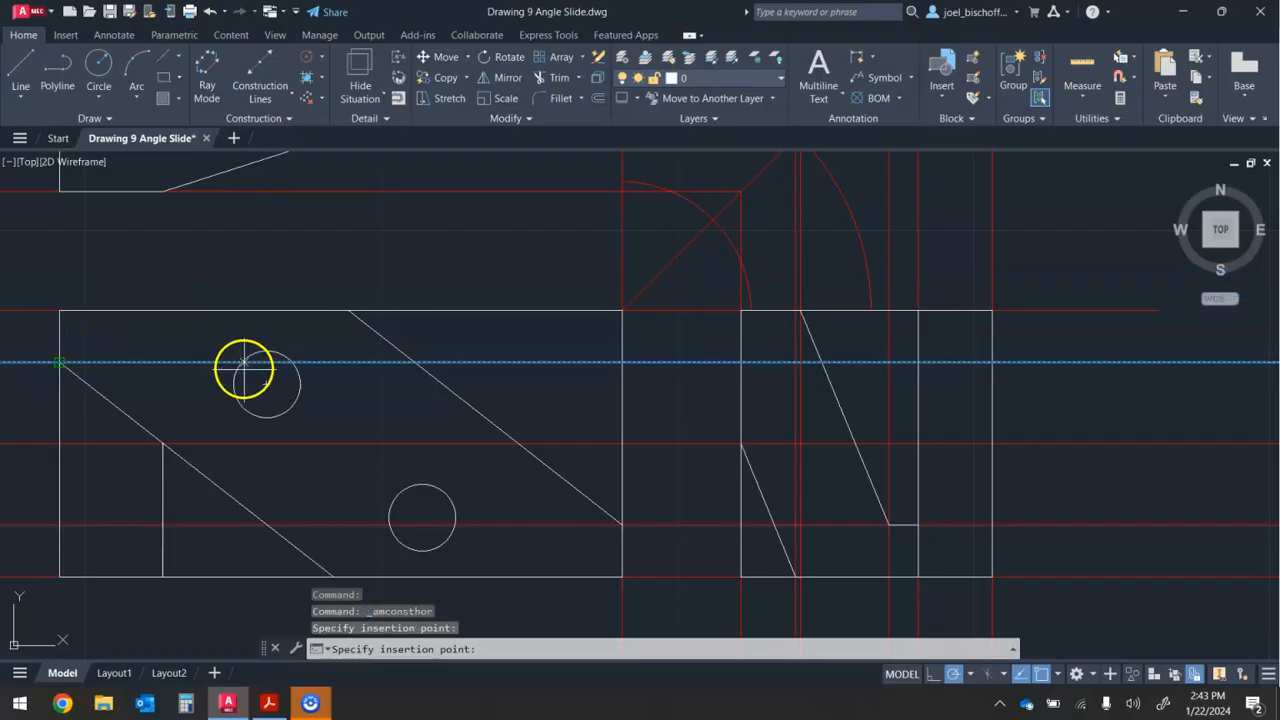
click(56, 366)
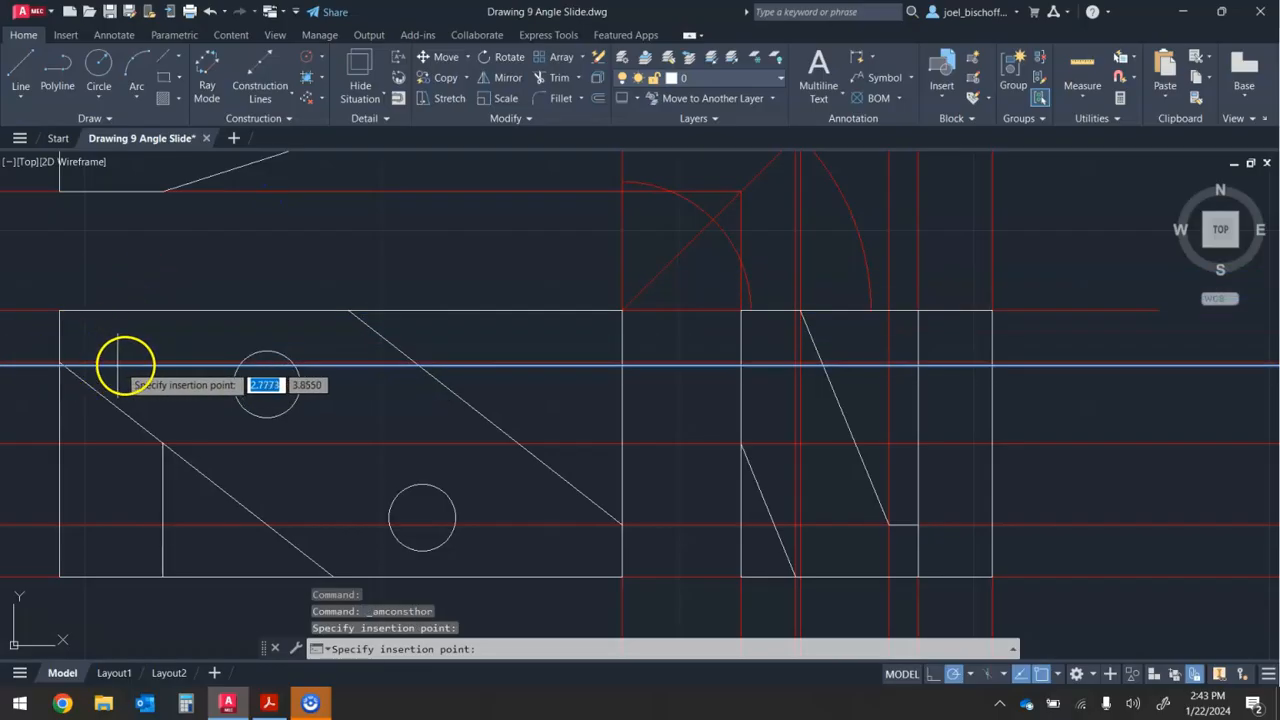
middle_drag(822, 387, 747, 396)
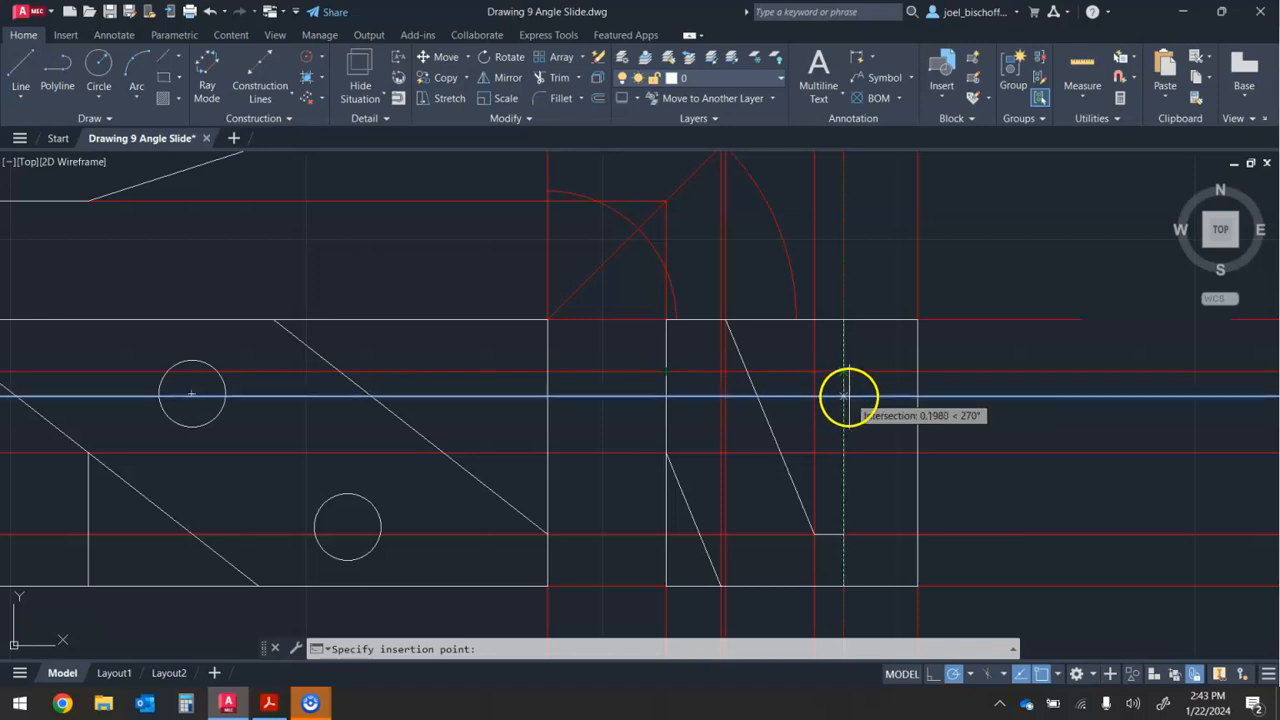
key(Escape)
key(Escape)
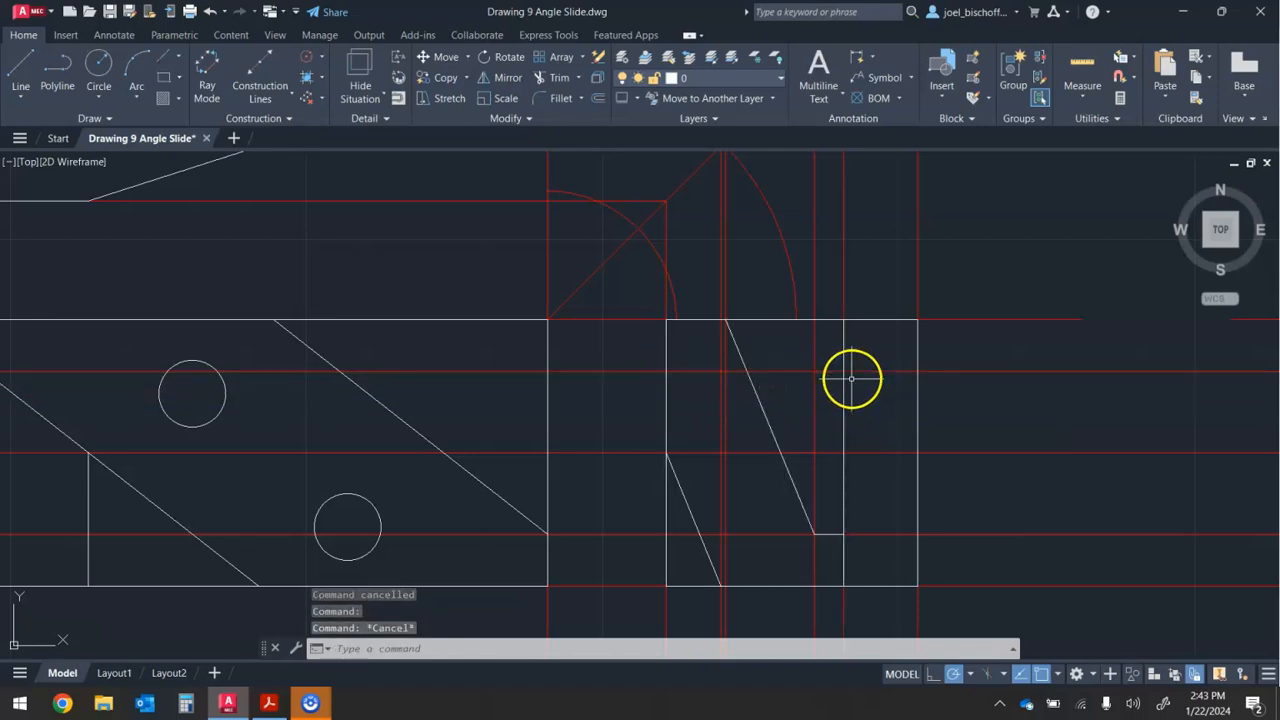
Draw a horizontal line along the new projection from the side view's left edge to the long slanted line
click(22, 66)
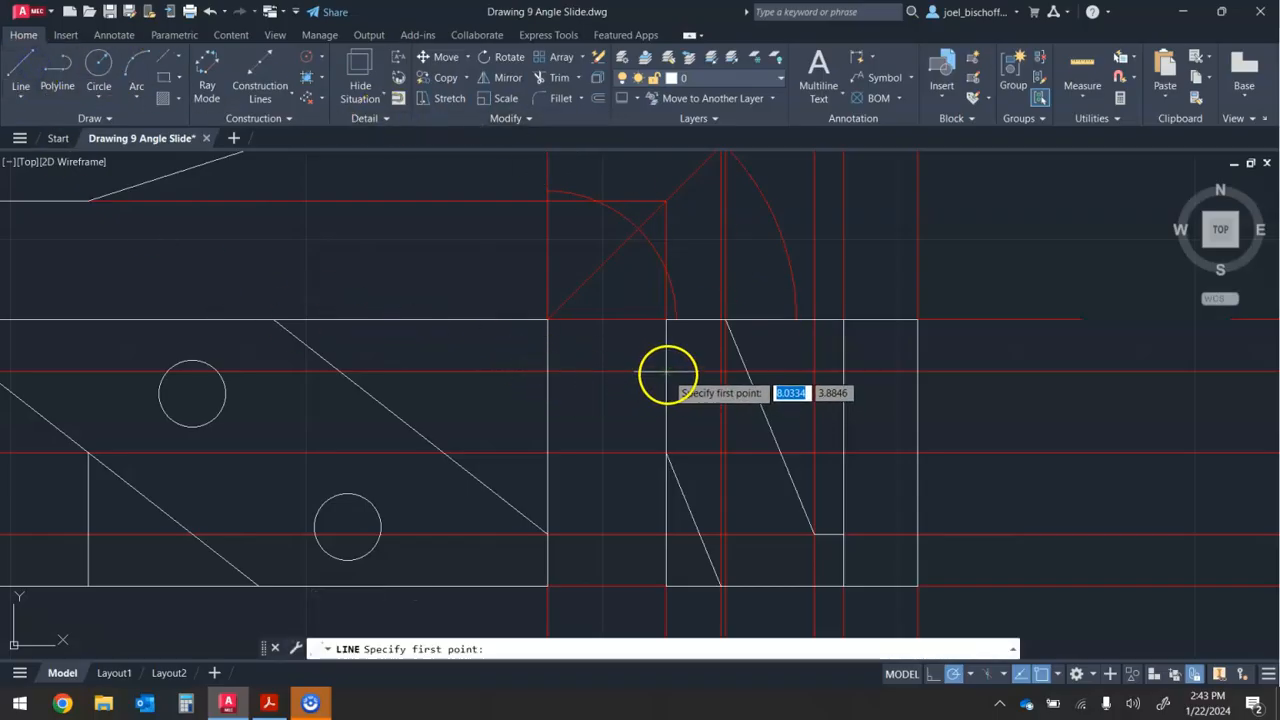
middle_drag(623, 374, 709, 374)
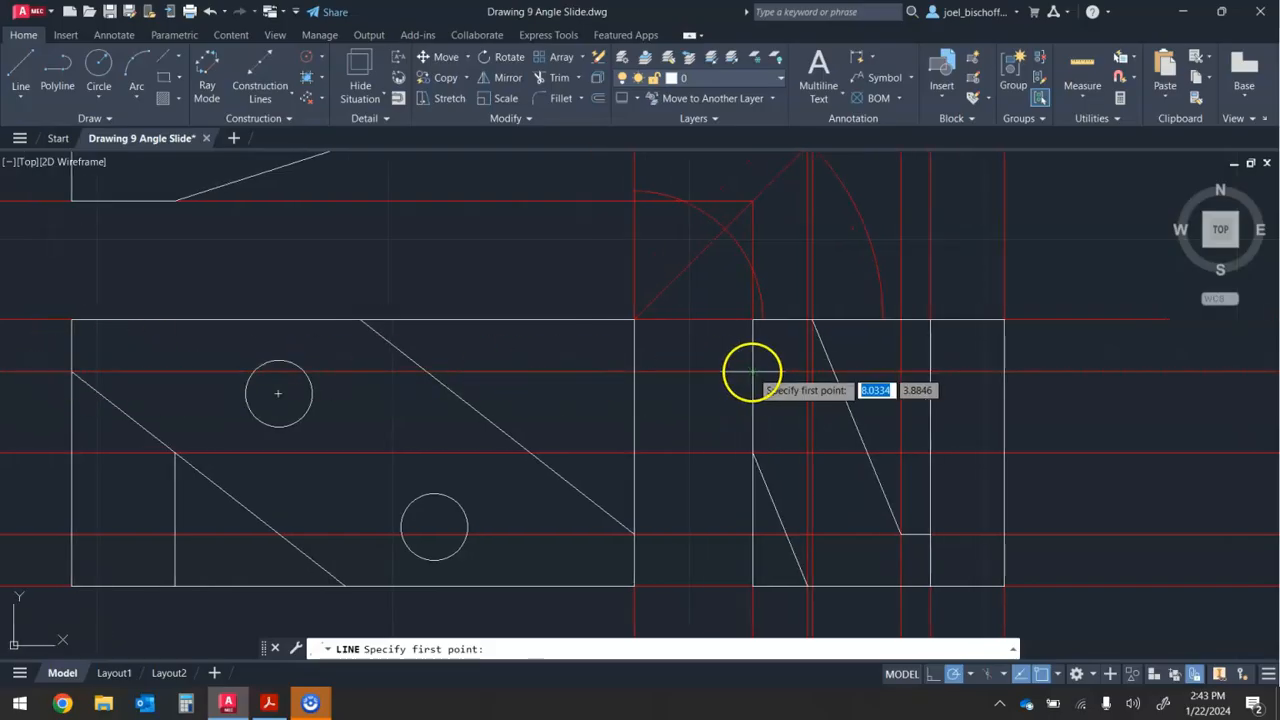
click(752, 371)
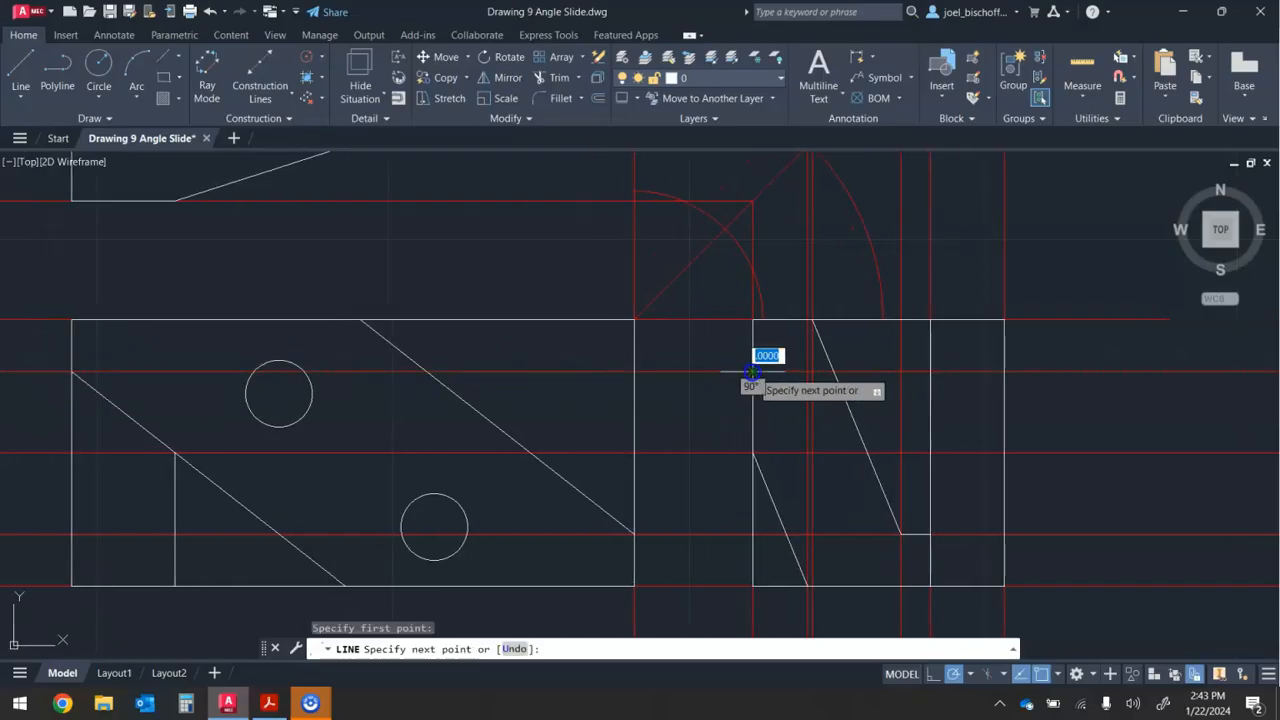
click(833, 371)
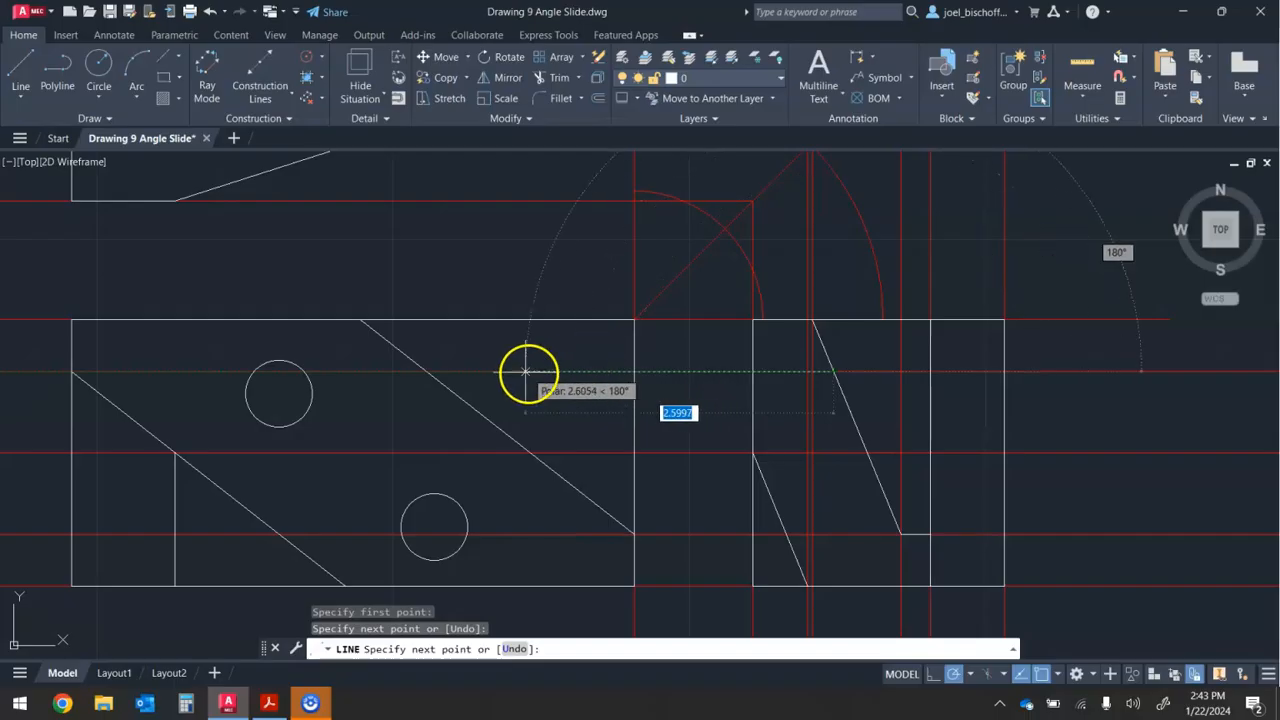
key(Escape)
key(Escape)
key(Escape)
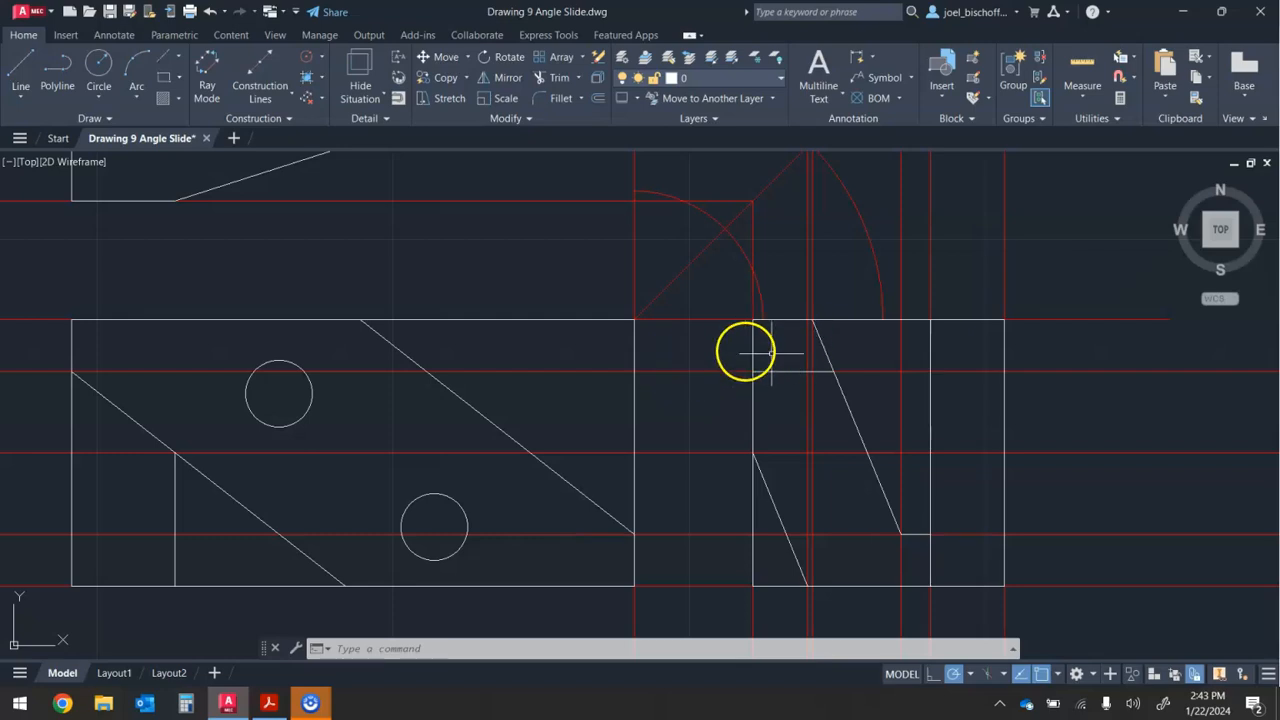
mouse_move(766, 356)
middle_down()
mouse_move(837, 409)
mouse_move(714, 371)
mouse_move(668, 417)
middle_up()
scroll(801, 411, down, 3)
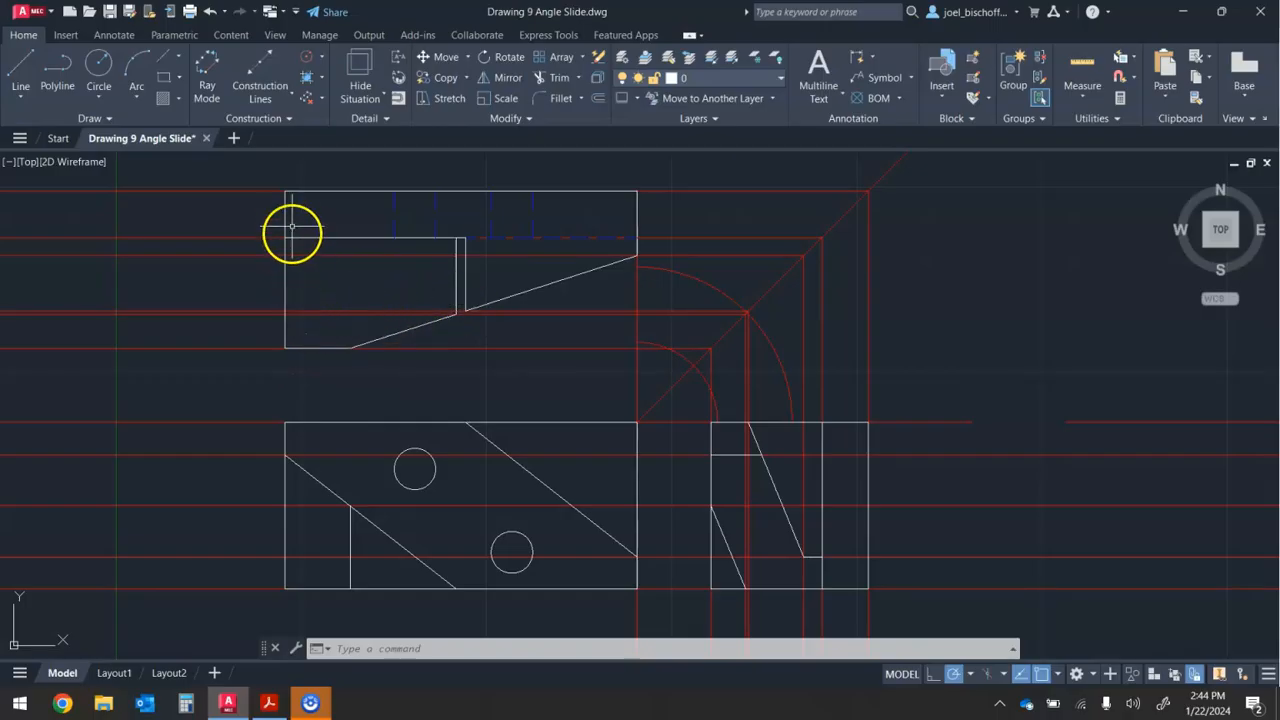
Trim the side view's upper-left corner, removing the outline above the new horizontal line and outside the long slanted line
scroll(689, 426, up, 4)
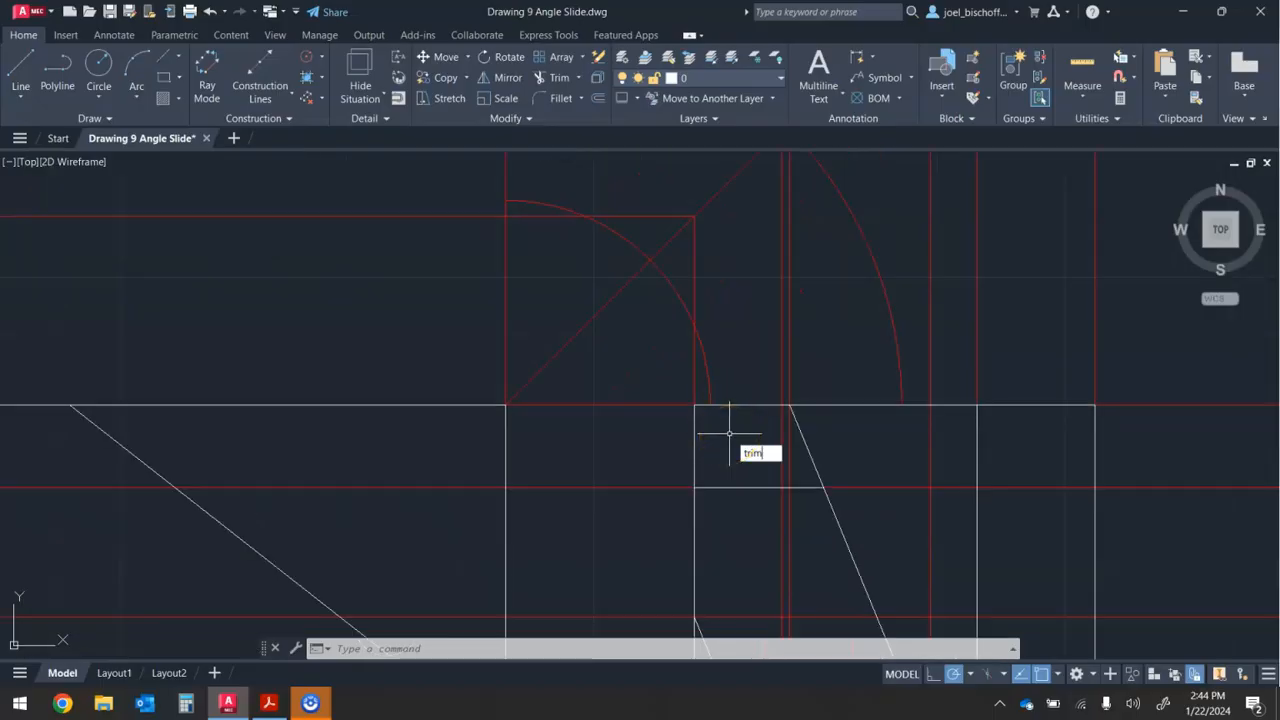
key(Return)
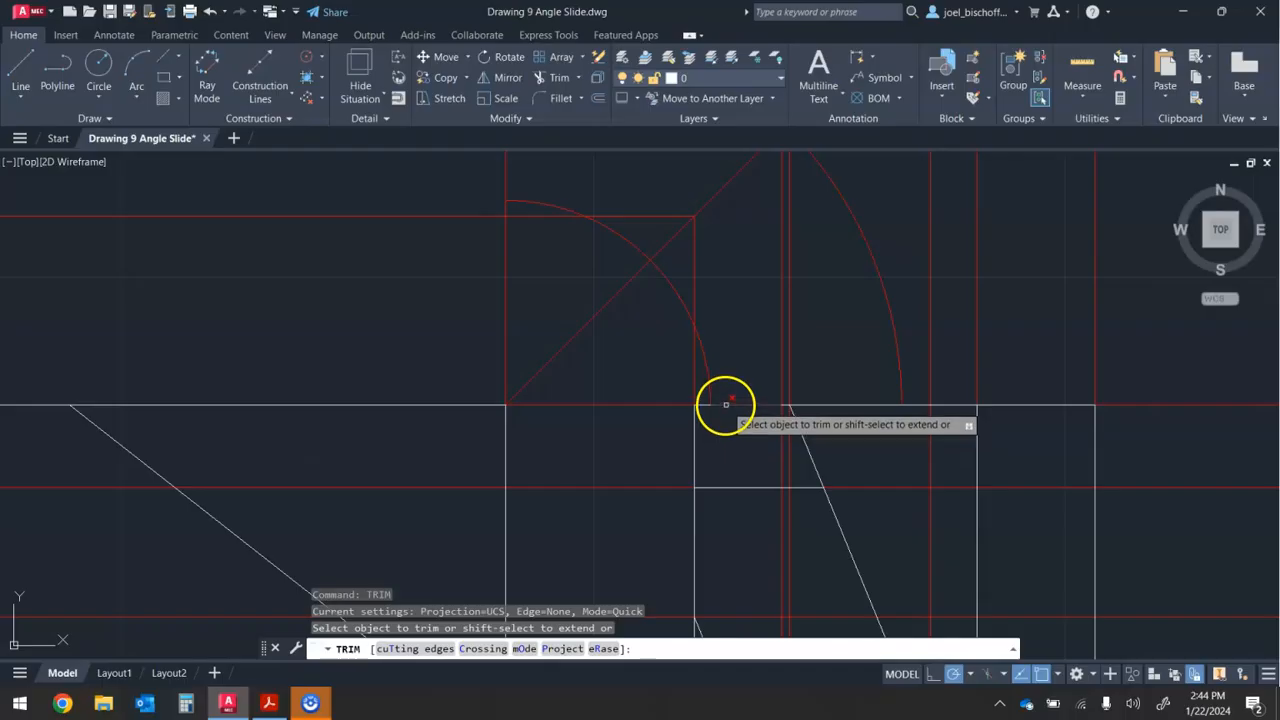
click(707, 404)
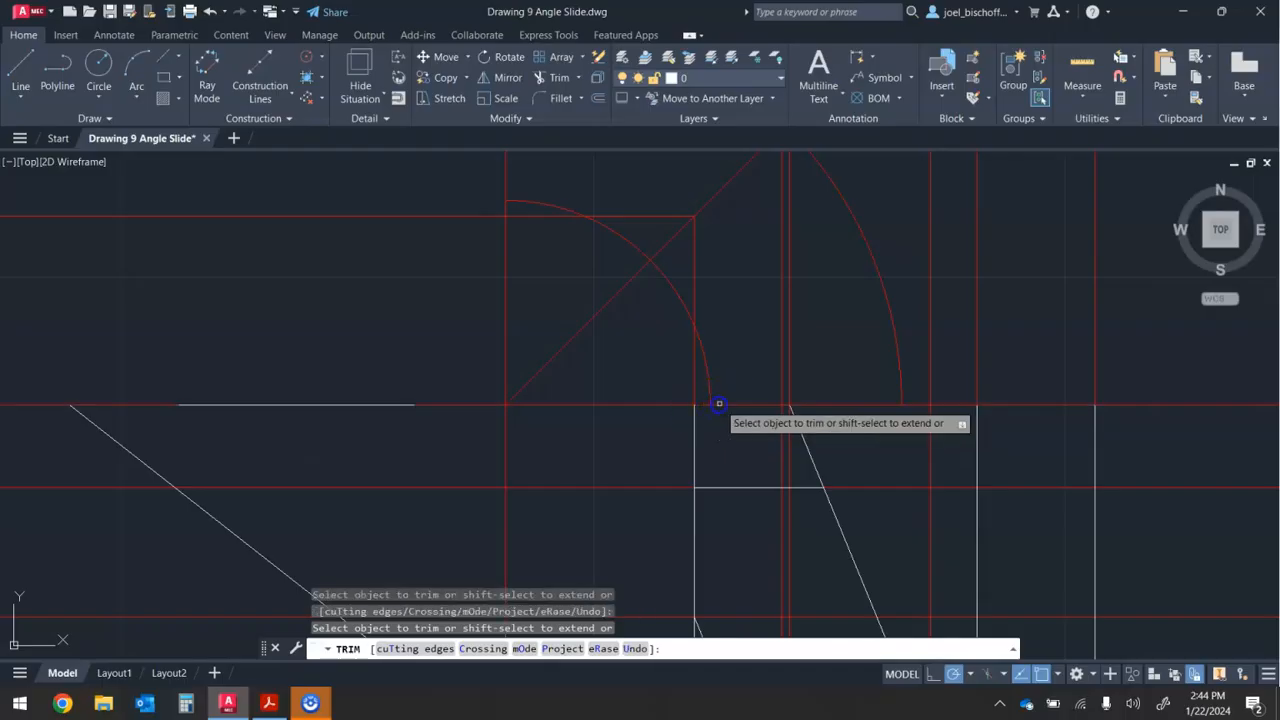
click(719, 404)
scroll(780, 406, up, 5)
scroll(700, 491, down, 6)
mouse_move(676, 360)
middle_down()
mouse_move(669, 223)
mouse_move(677, 334)
middle_up()
scroll(669, 229, down, 2)
key(Escape)
key(Escape)
key(Escape)
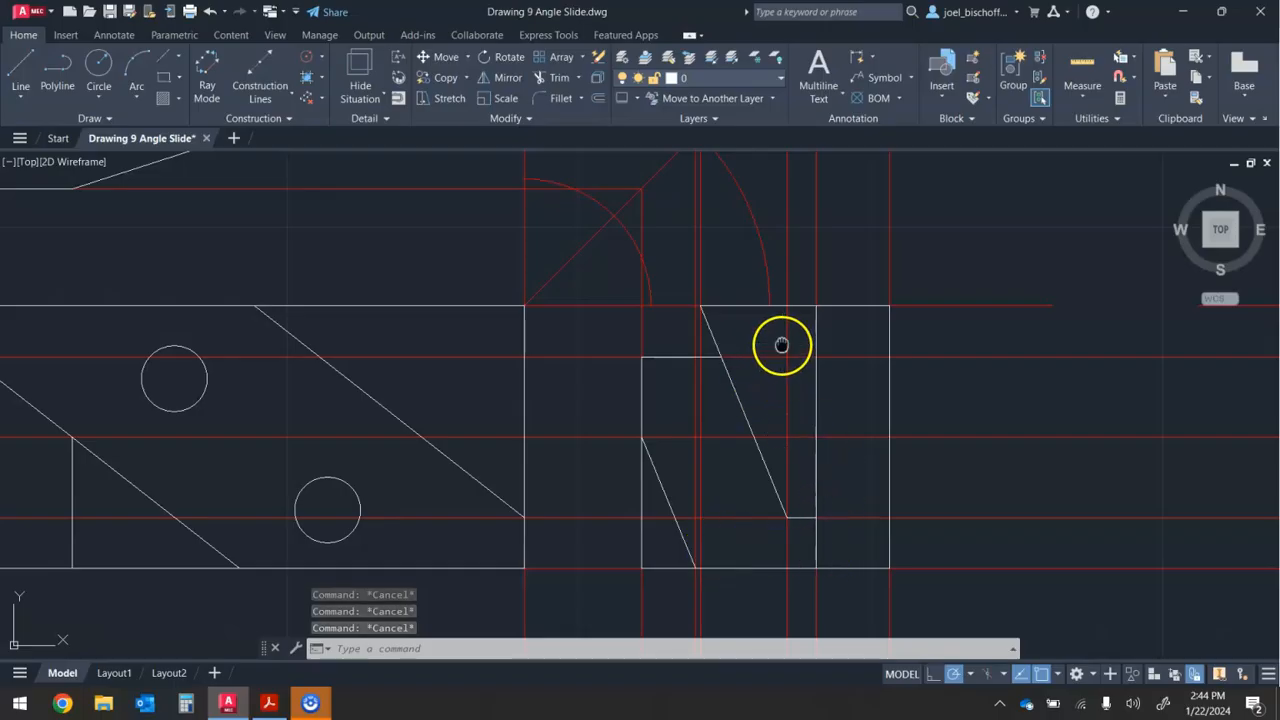
On the hidden2 layer, continue the side view's upper horizontal edge from the long slanted line to the inner vertical edge
click(768, 82)
click(705, 134)
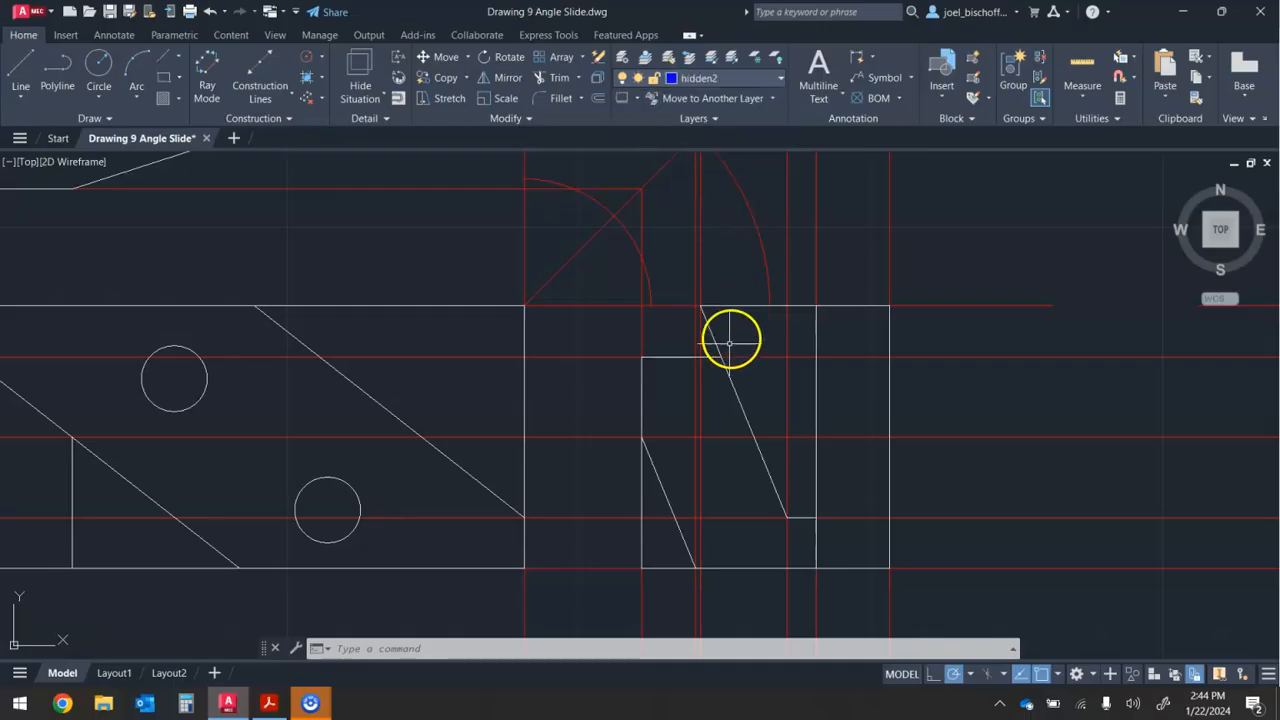
middle_drag(216, 382, 401, 380)
middle_drag(247, 253, 277, 500)
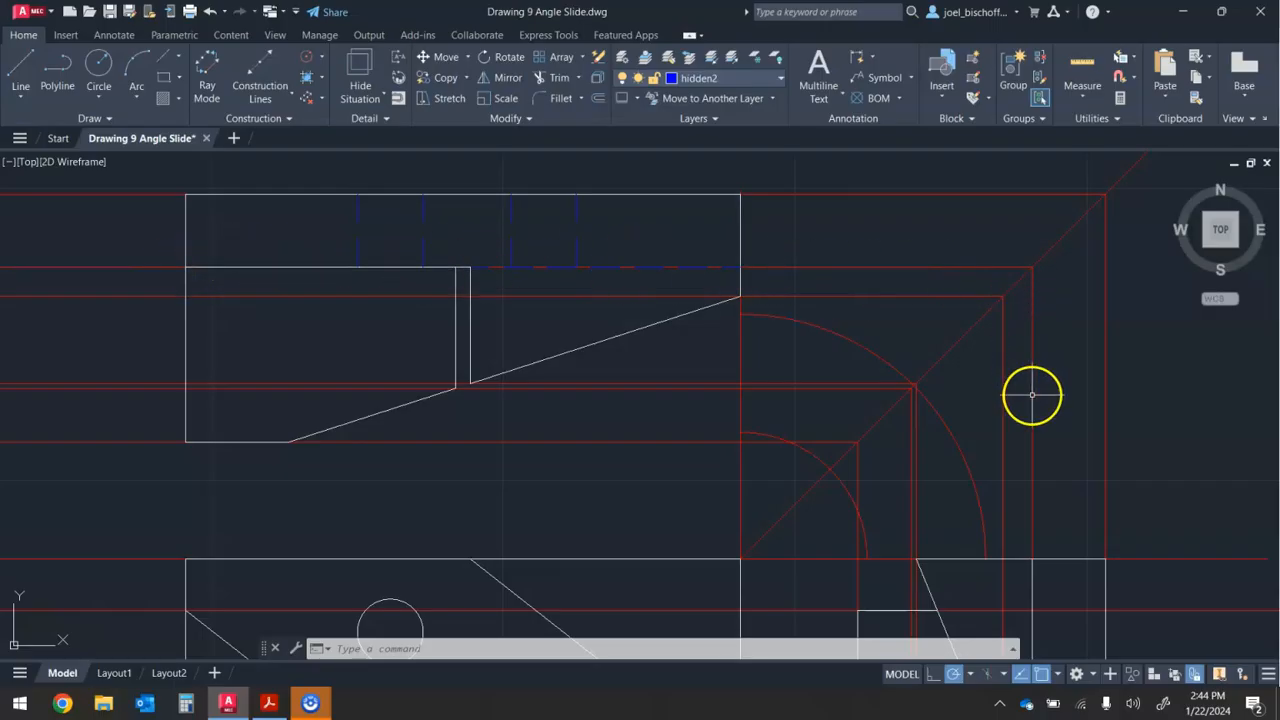
scroll(1000, 463, up, 3)
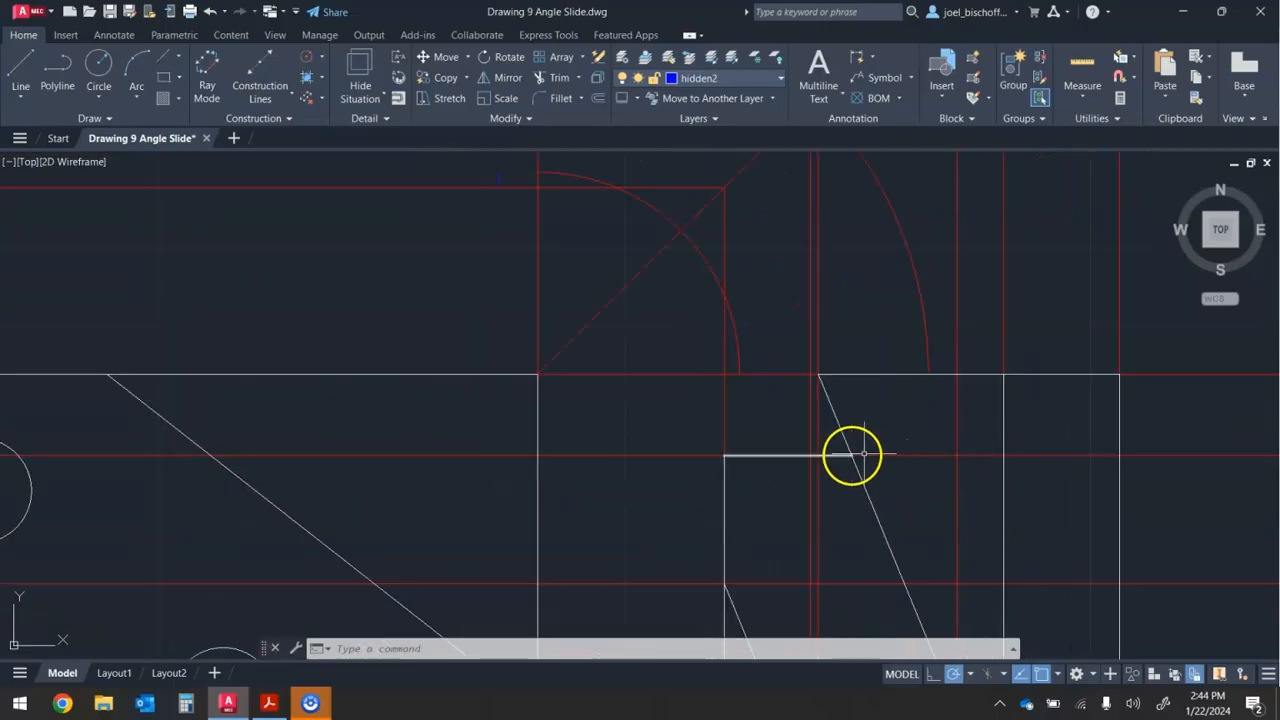
click(22, 65)
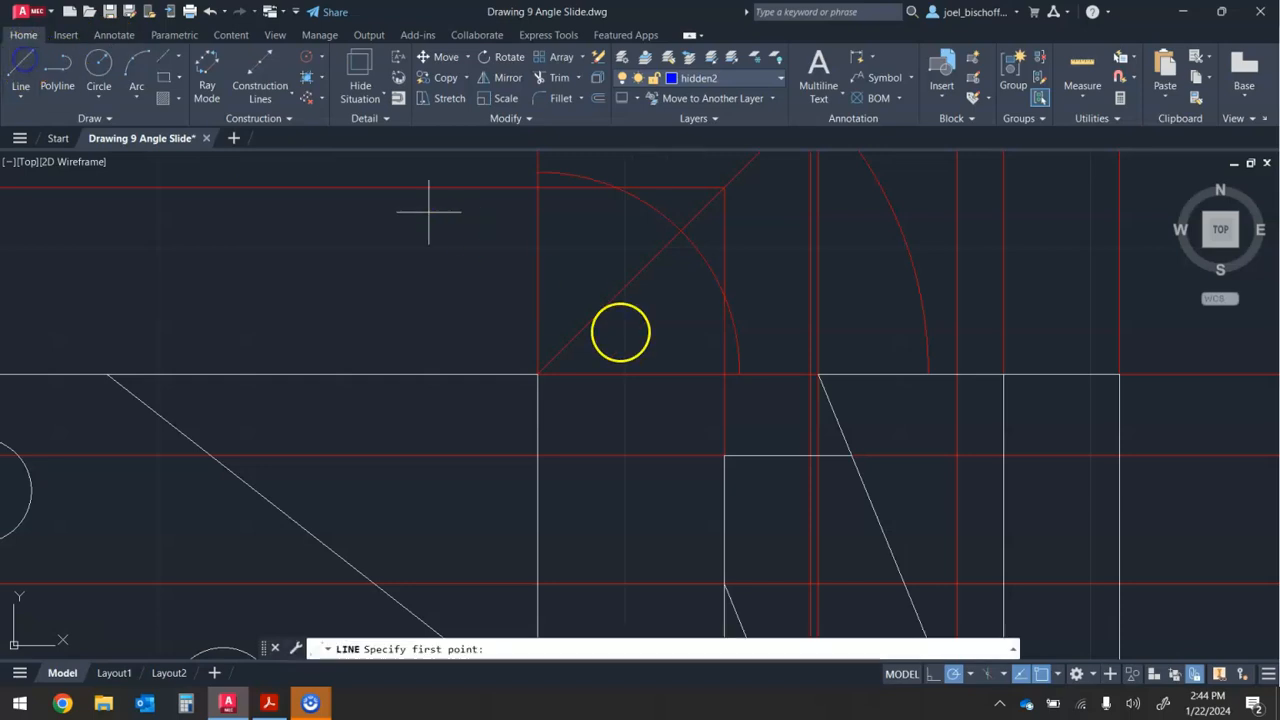
click(850, 457)
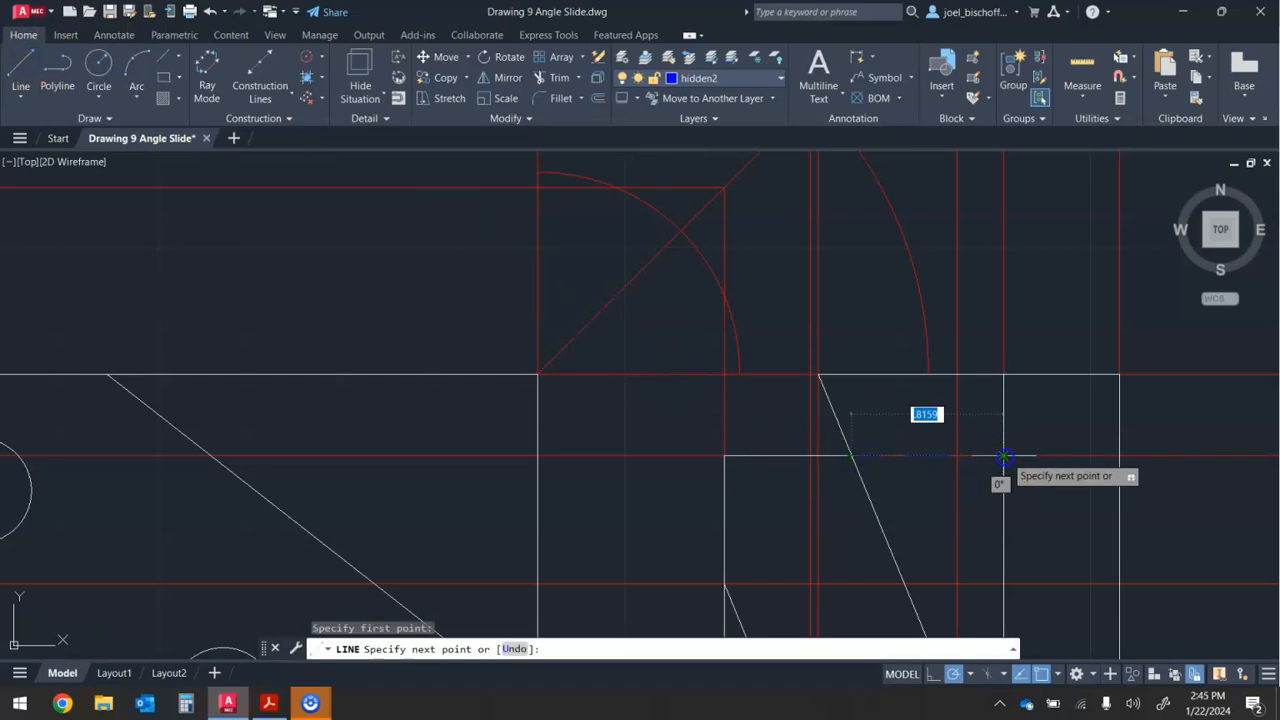
click(1004, 457)
scroll(1004, 457, down, 3)
middle_drag(922, 414, 780, 320)
key(Escape)
key(Escape)
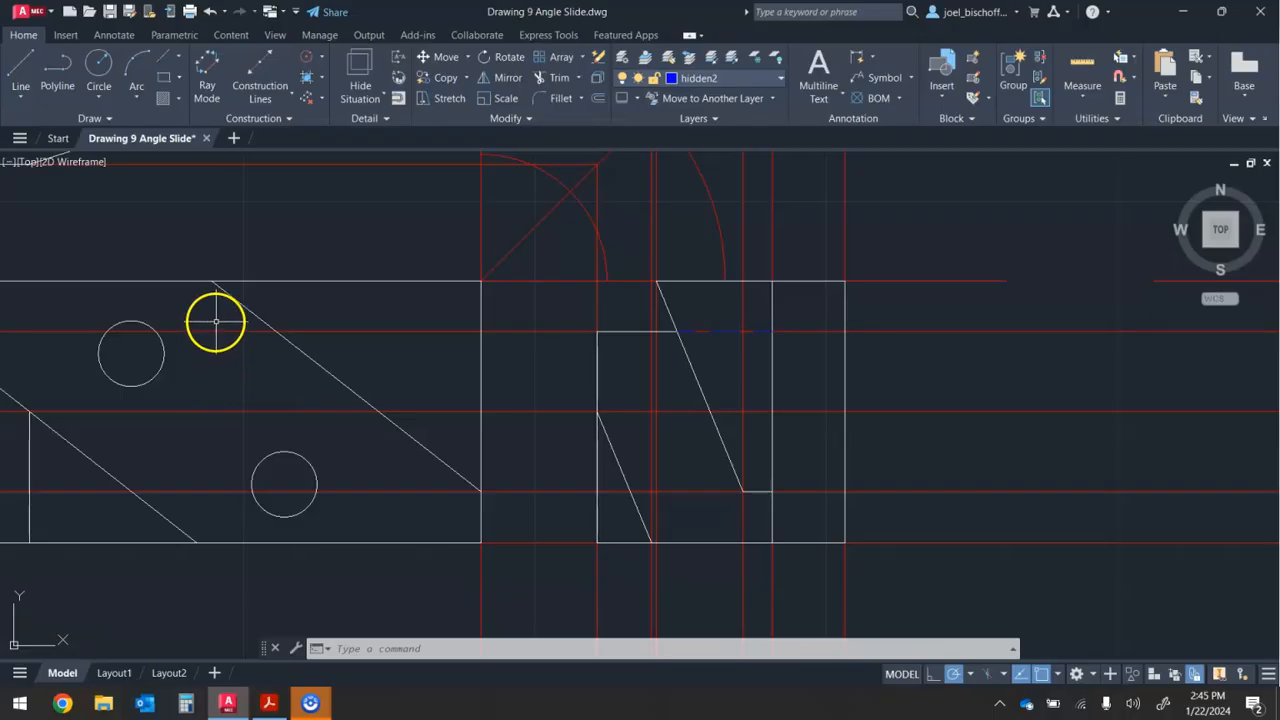
Erase the three horizontal construction lines that run through the interior of the lower and side views
drag(216, 320, 198, 506)
key(Delete)
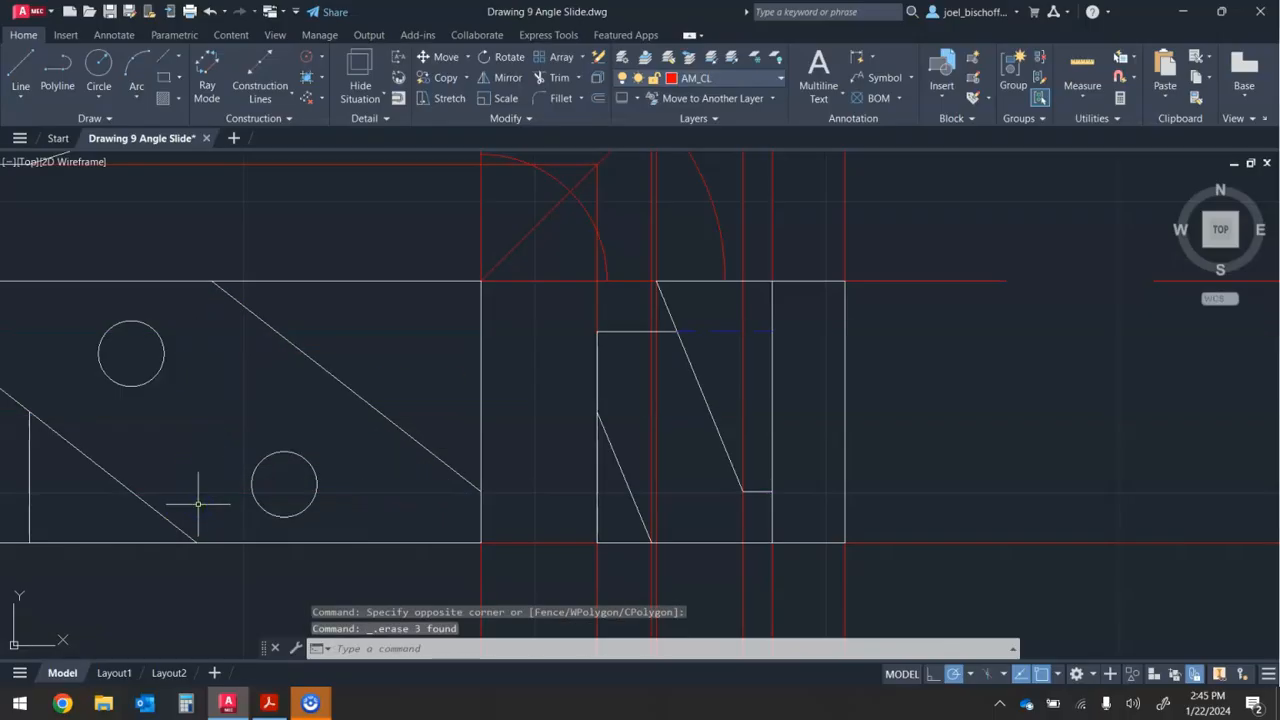
middle_drag(395, 402, 437, 429)
Add a horizontal construction line through the top quadrant of the lower view's upper-left circle
click(264, 103)
click(265, 161)
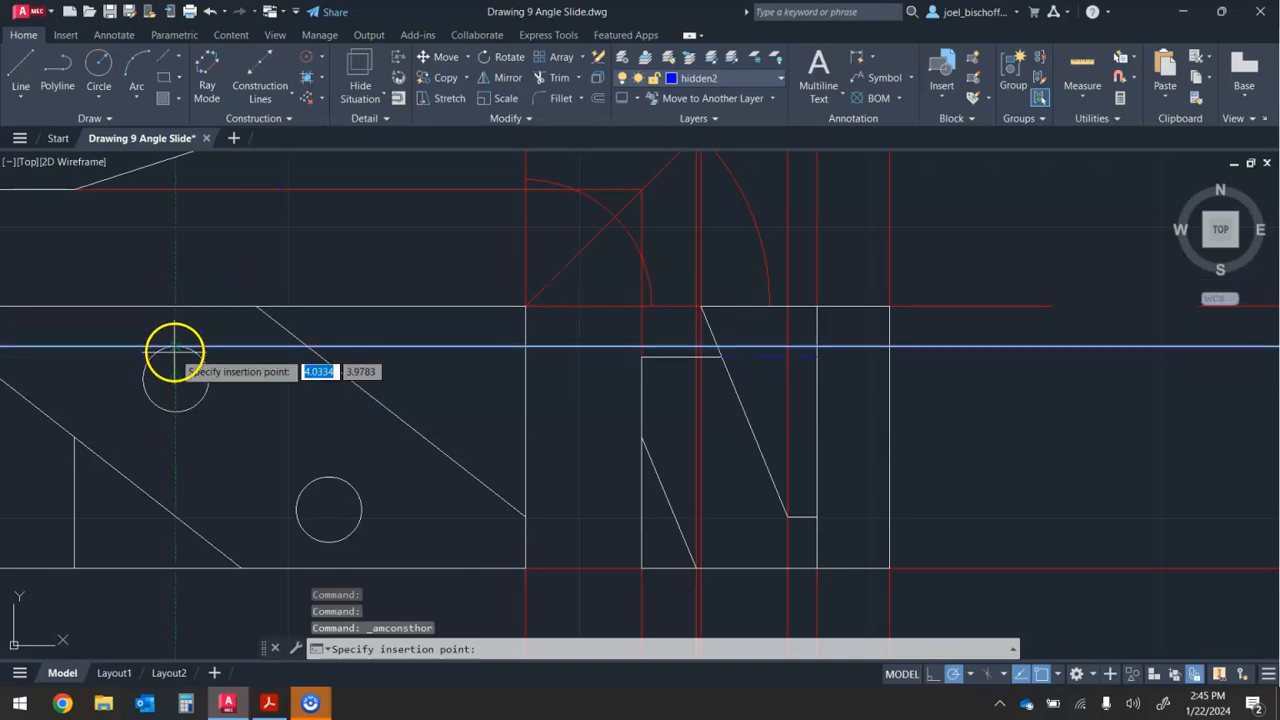
click(175, 346)
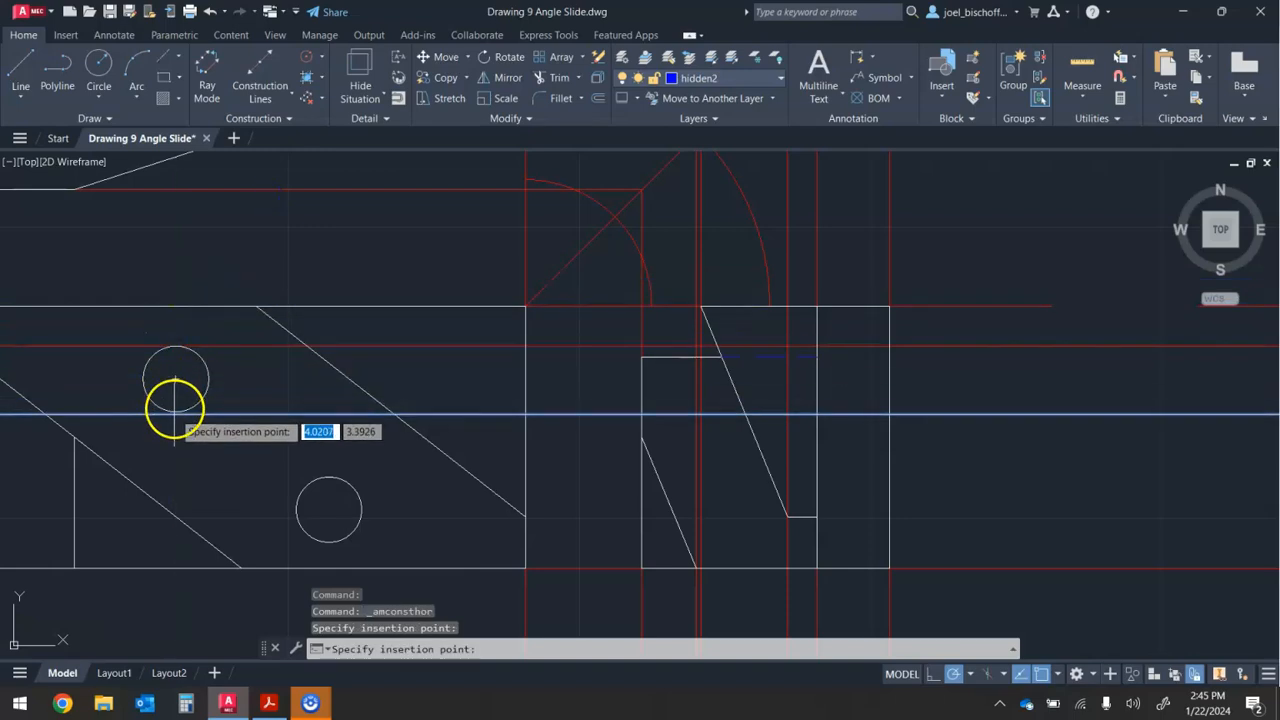
Add horizontal construction lines through the bottom quadrant of the lower view's upper-left circle and the top and bottom quadrants of its lower-right circle
click(175, 411)
key(Return)
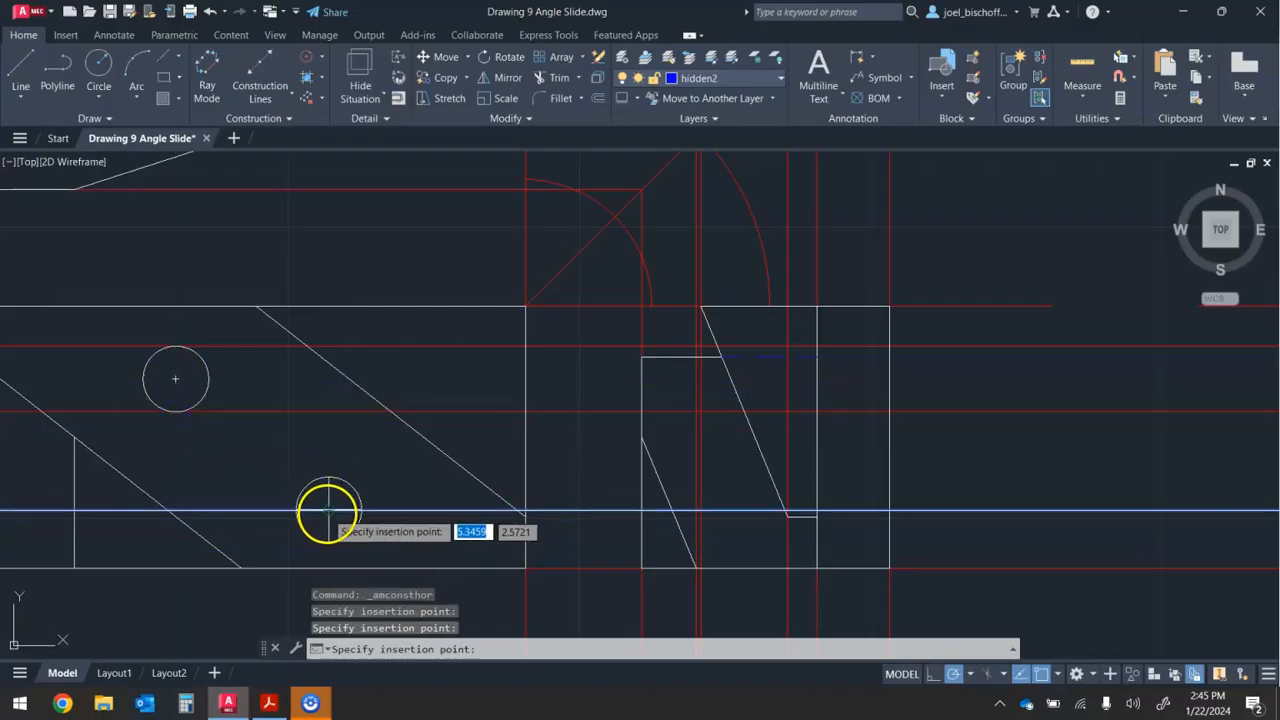
click(330, 476)
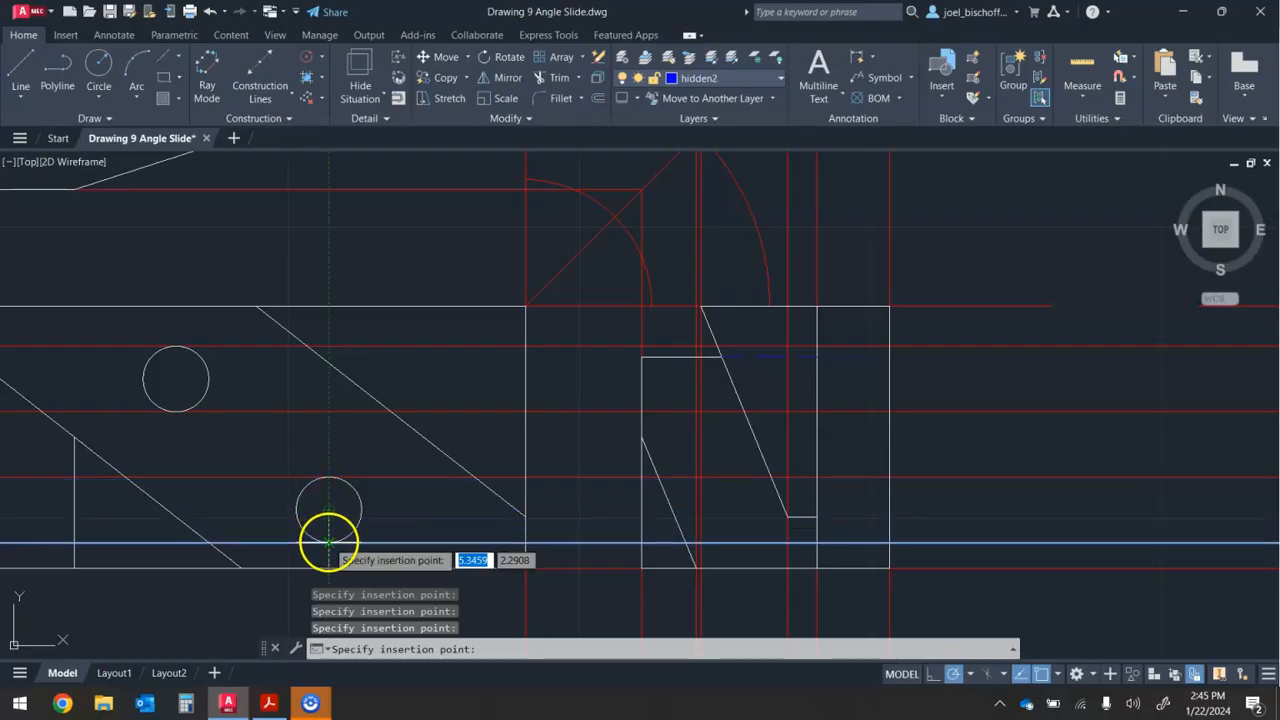
click(329, 542)
key(Escape)
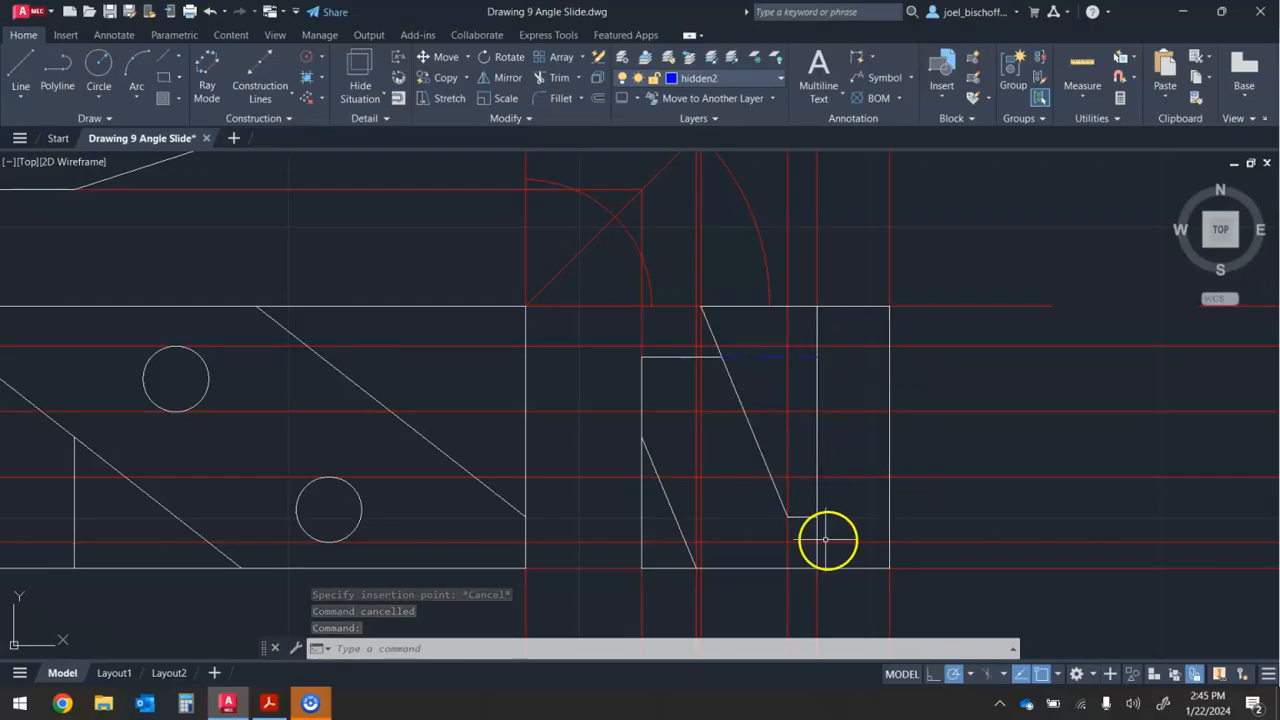
Draw the upper hole's two hidden edges in the side view, from the inner vertical edge to the right edge along its construction lines
click(20, 66)
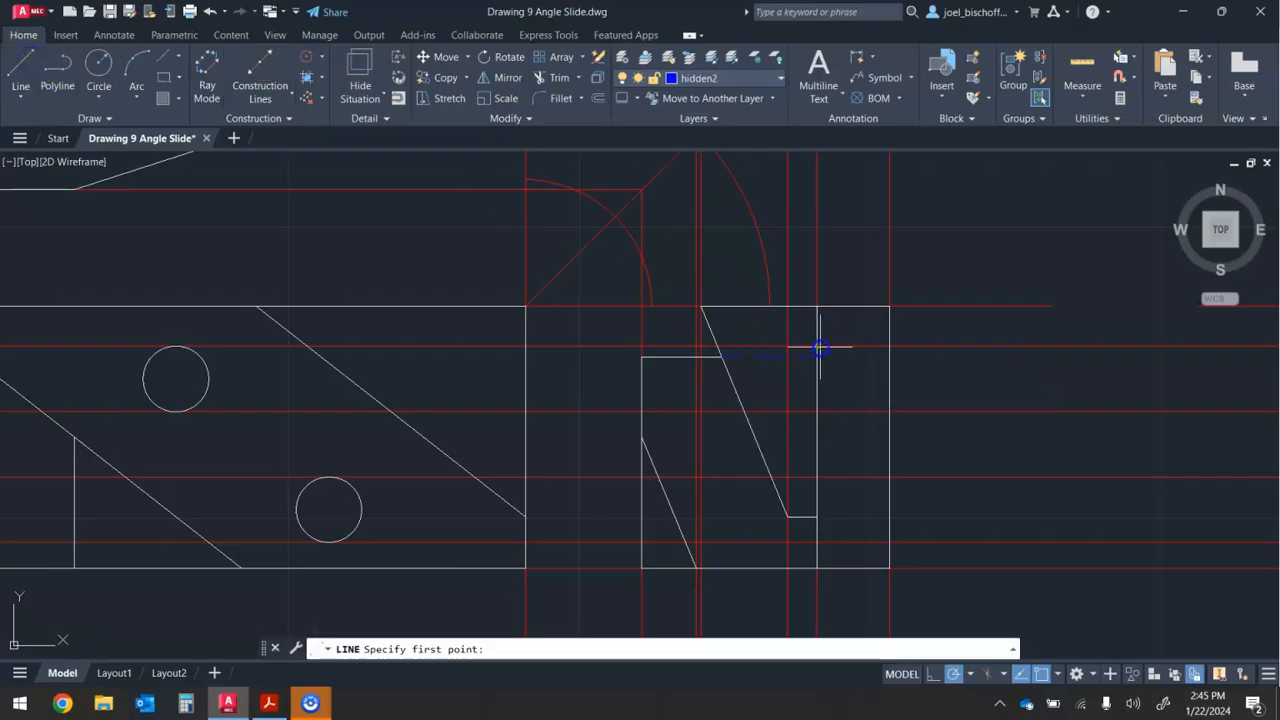
click(887, 346)
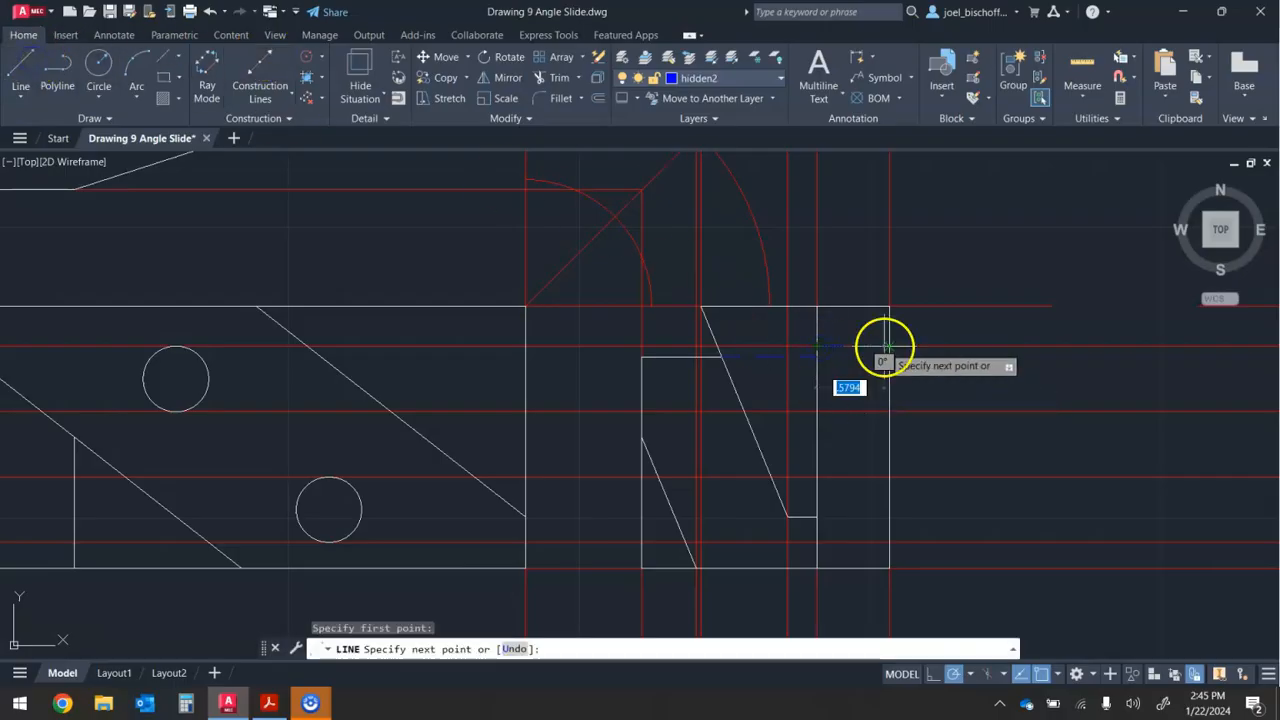
click(847, 420)
key(Return)
key(Return)
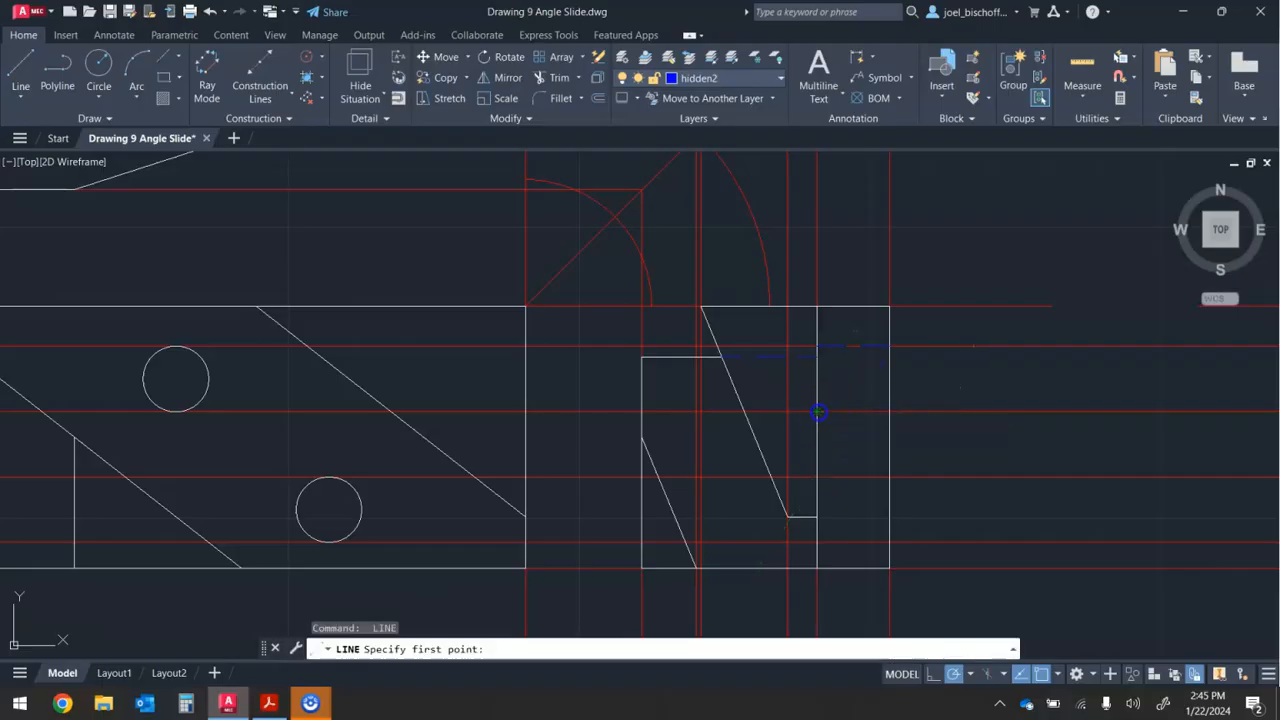
click(888, 411)
click(847, 487)
key(Return)
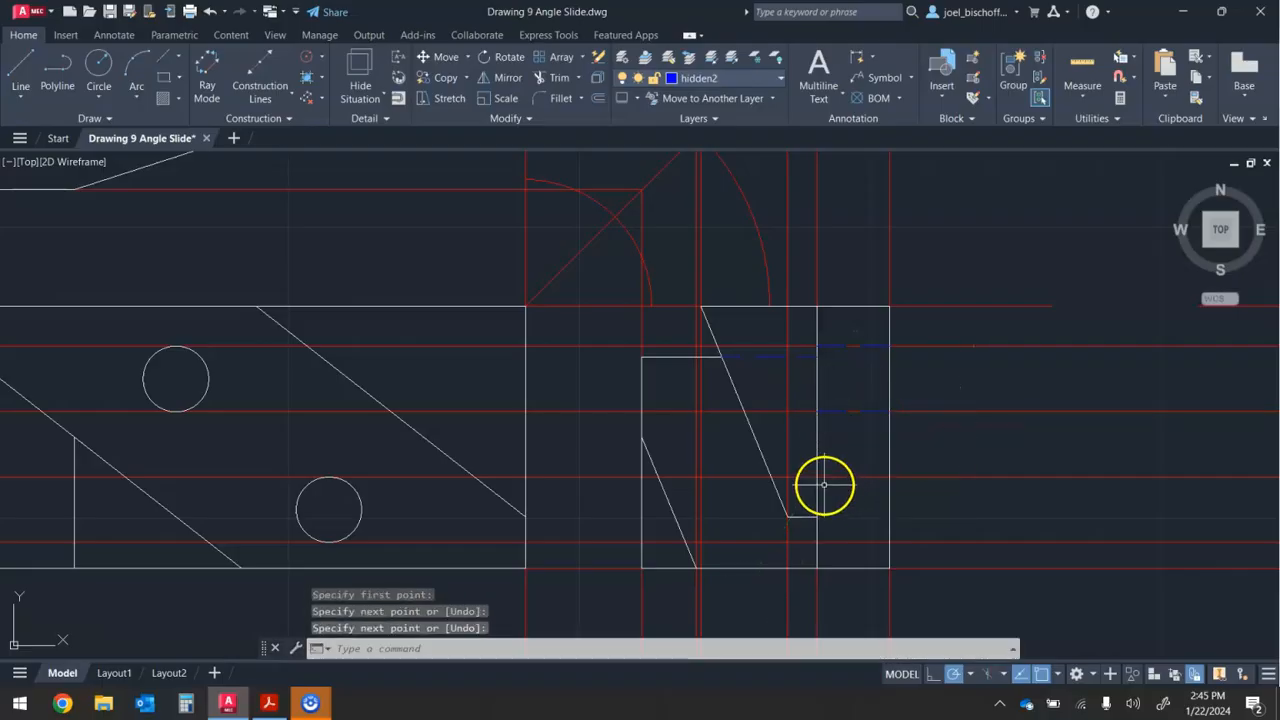
Draw the lower hole's two hidden edges in the side view, from the inner vertical edge to the right edge along its construction lines
key(Return)
click(888, 478)
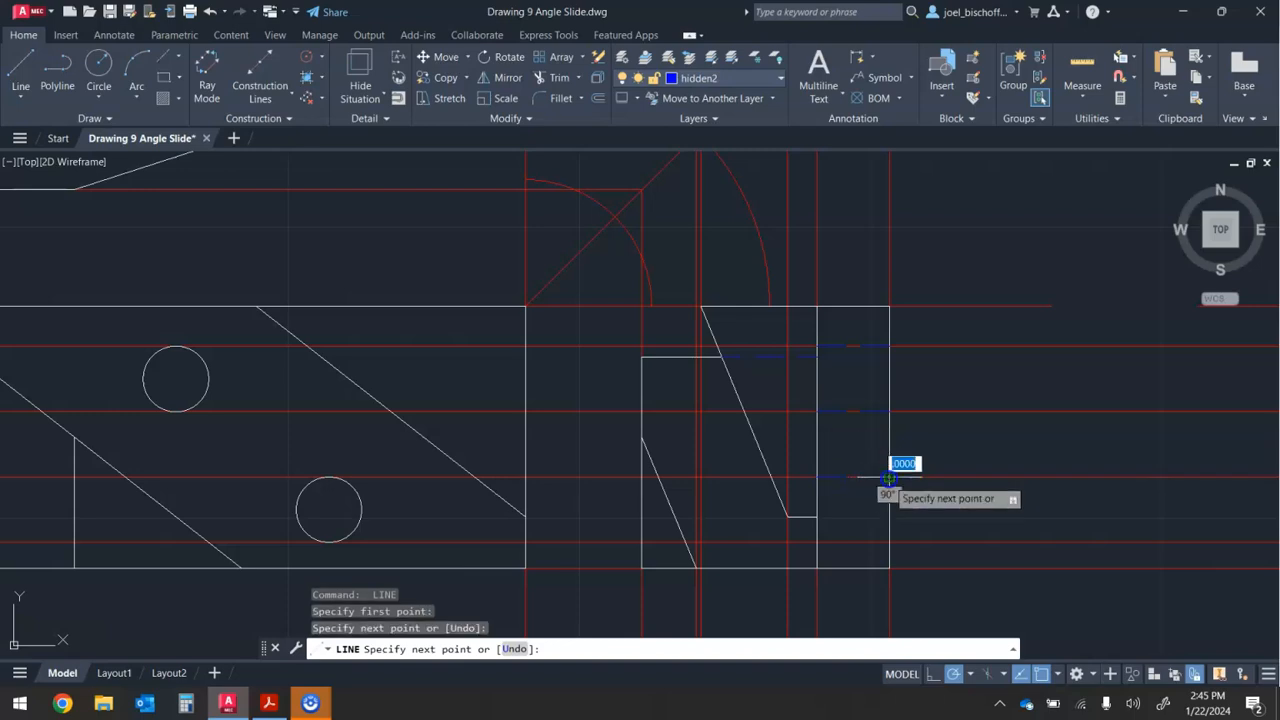
click(838, 532)
key(Return)
key(Return)
click(885, 543)
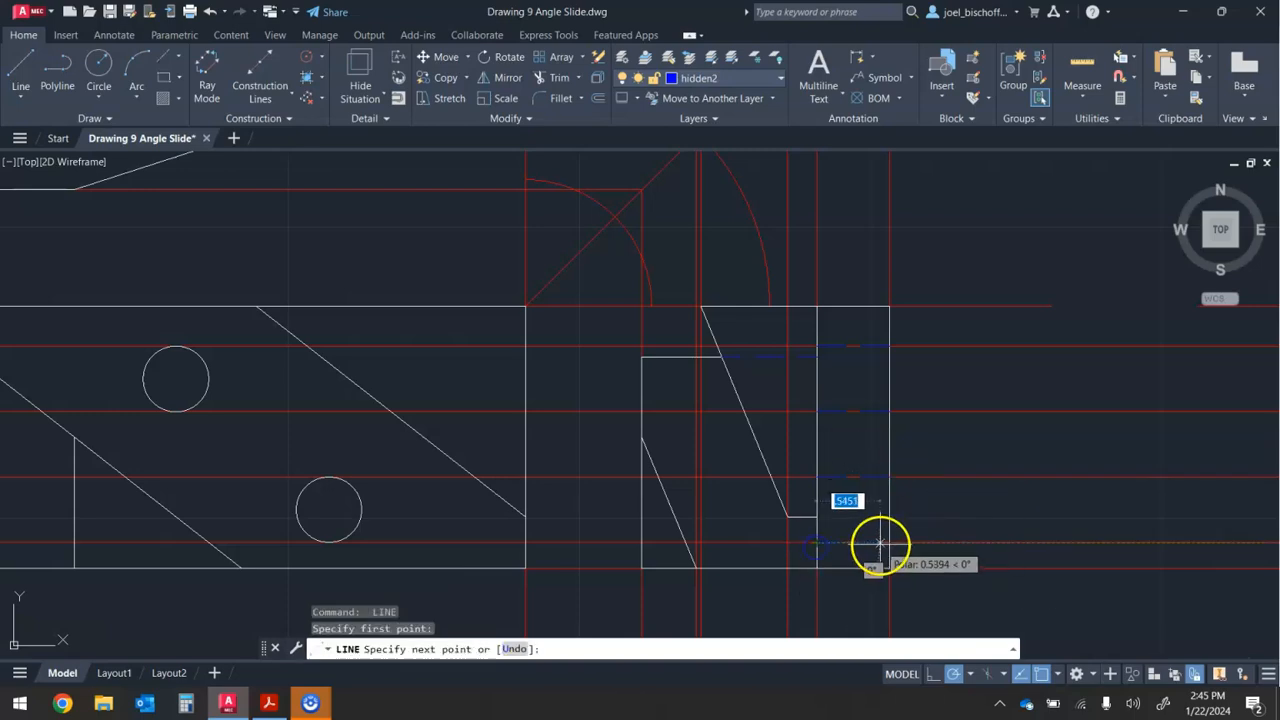
click(893, 525)
key(Return)
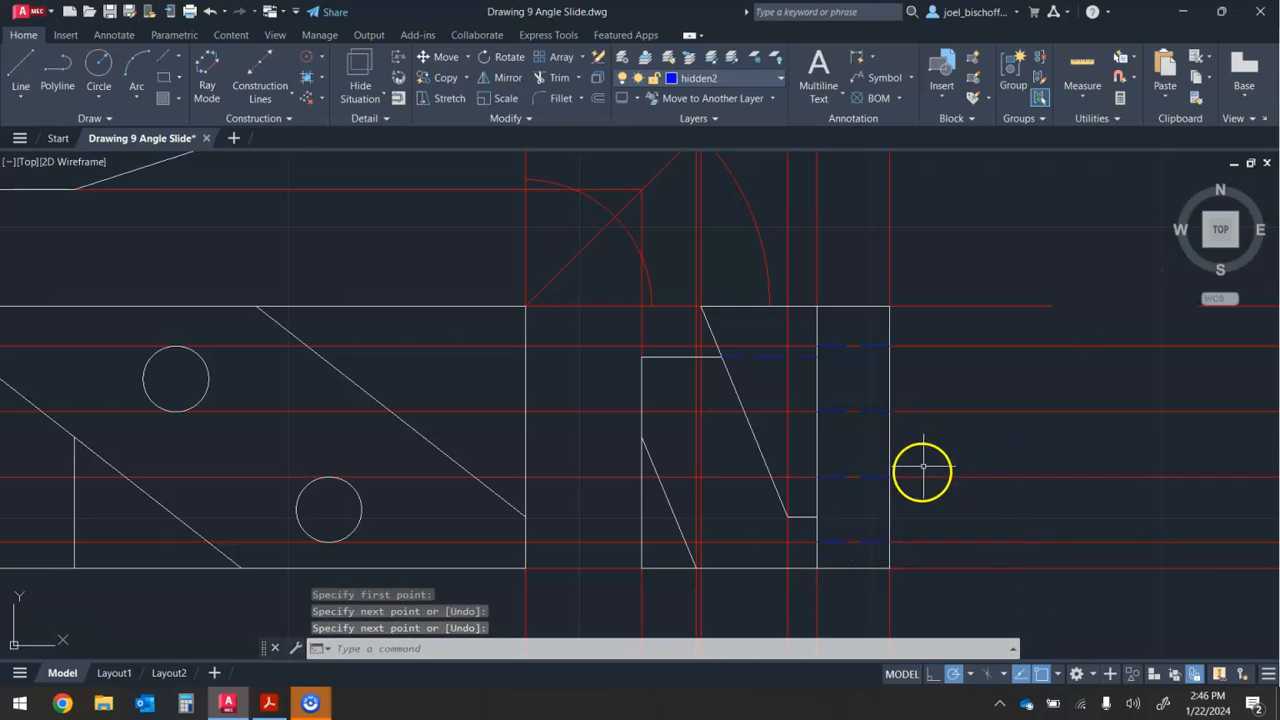
Shorten the side view's inner vertical edge by moving its upper endpoint down to the right end of the short horizontal edge
scroll(866, 427, down, 3)
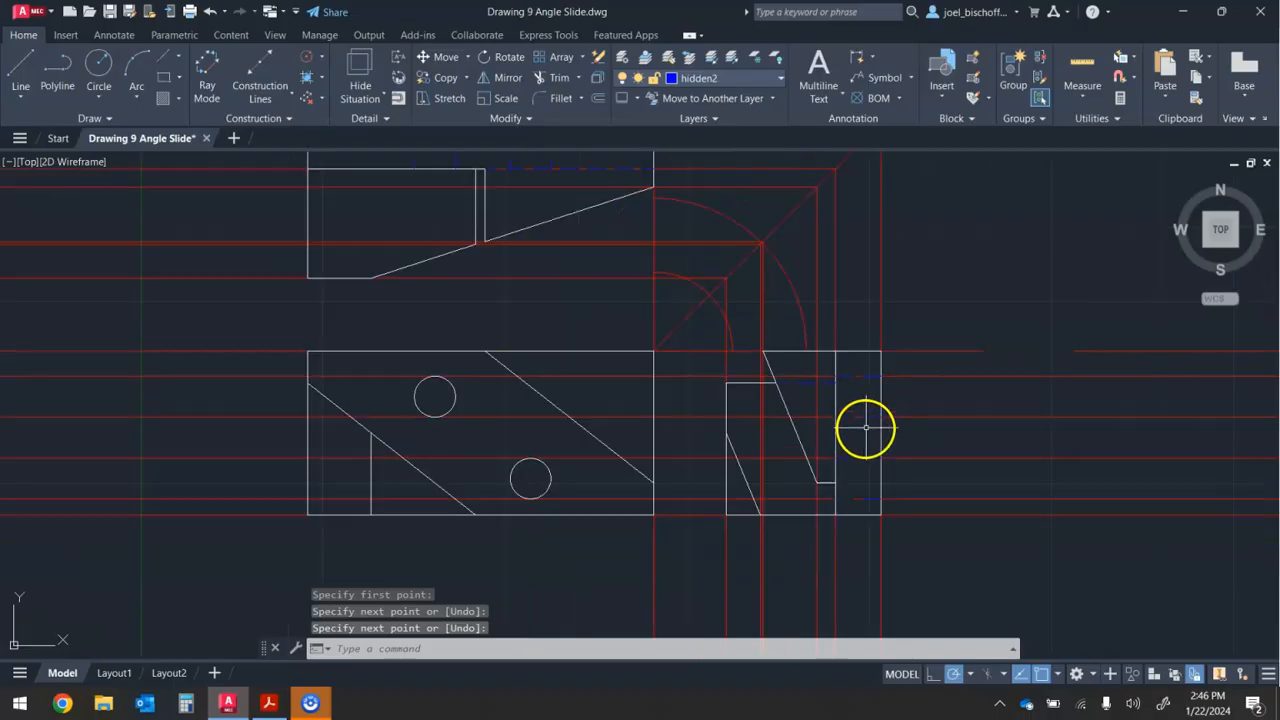
middle_drag(856, 418, 861, 483)
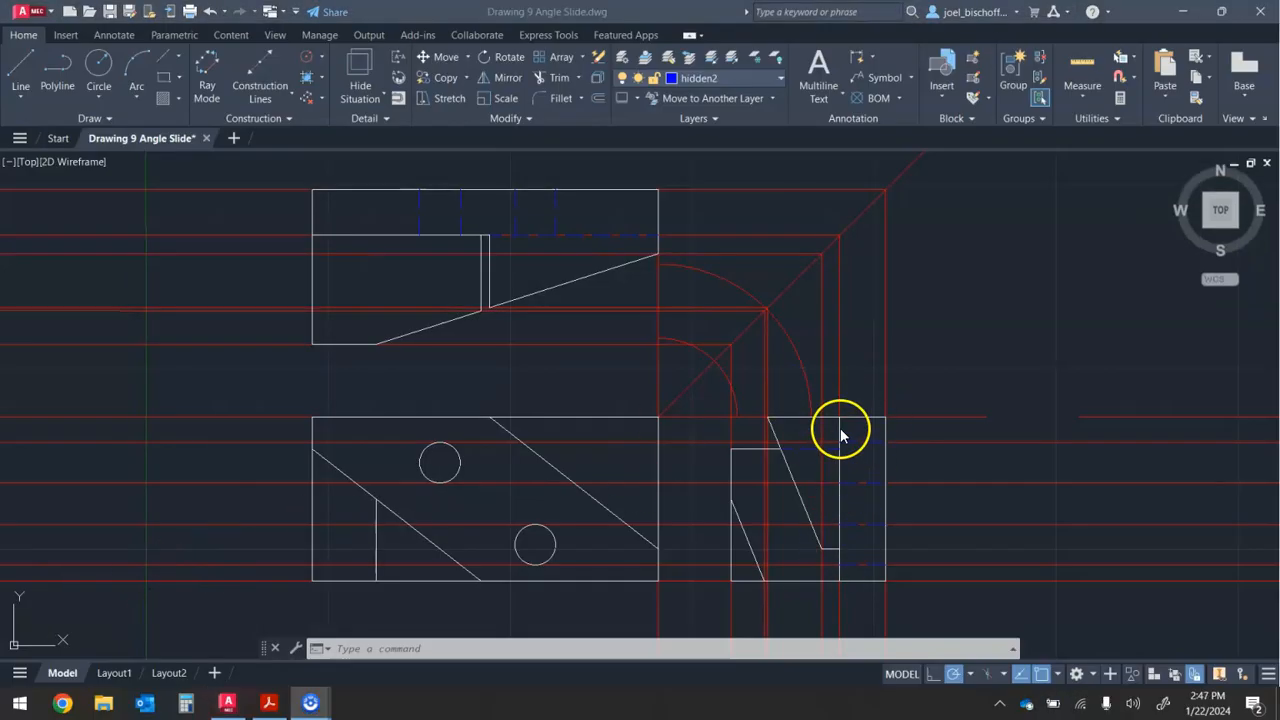
click(843, 464)
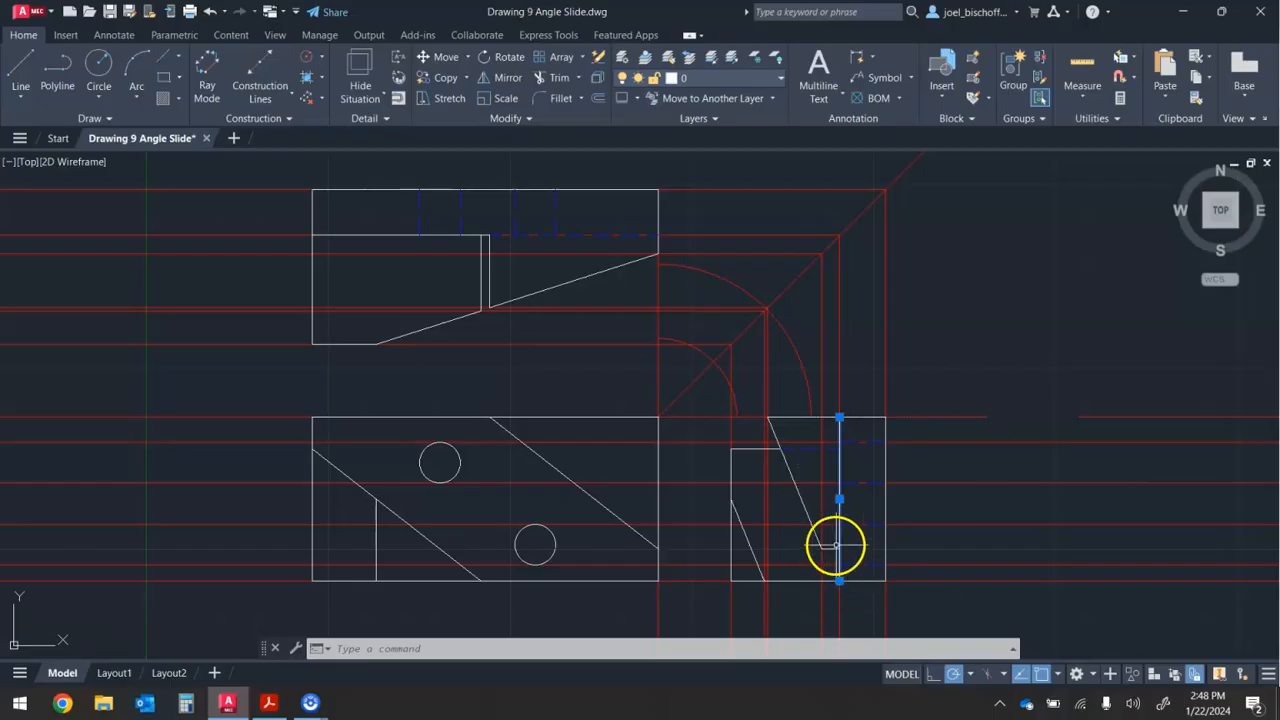
scroll(840, 430, up, 1)
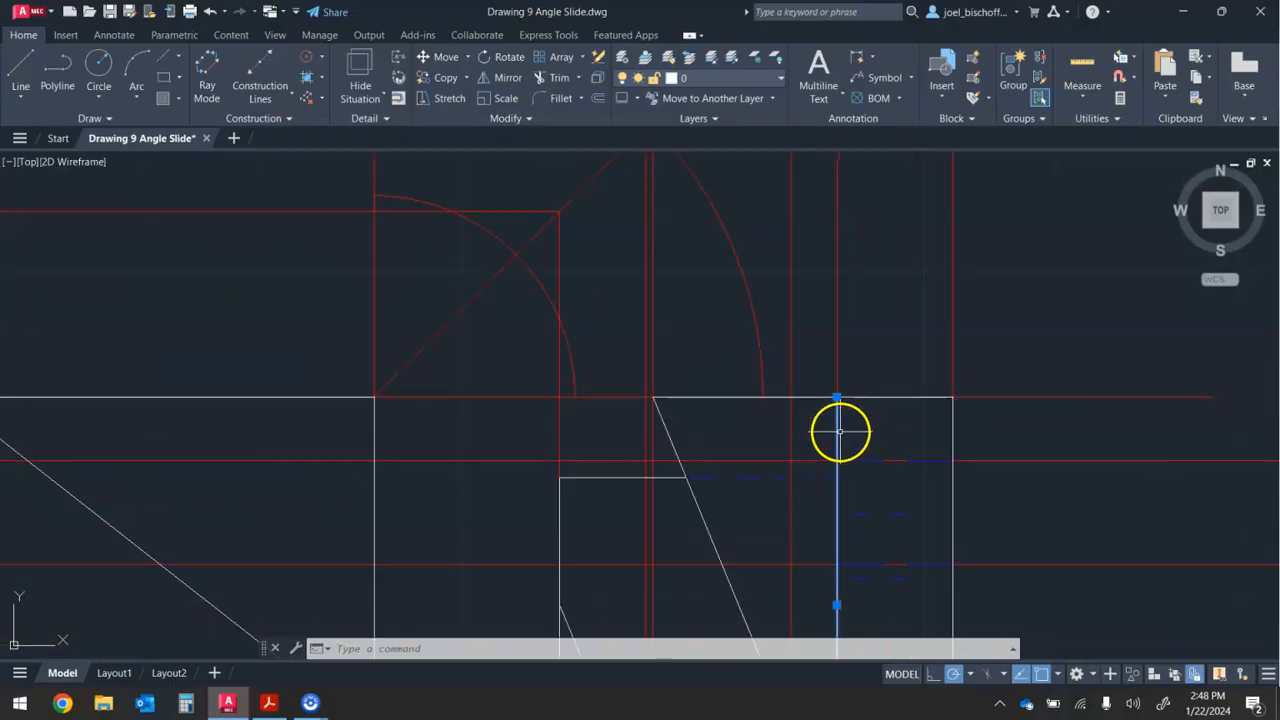
scroll(835, 196, up, 3)
middle_drag(835, 229, 834, 264)
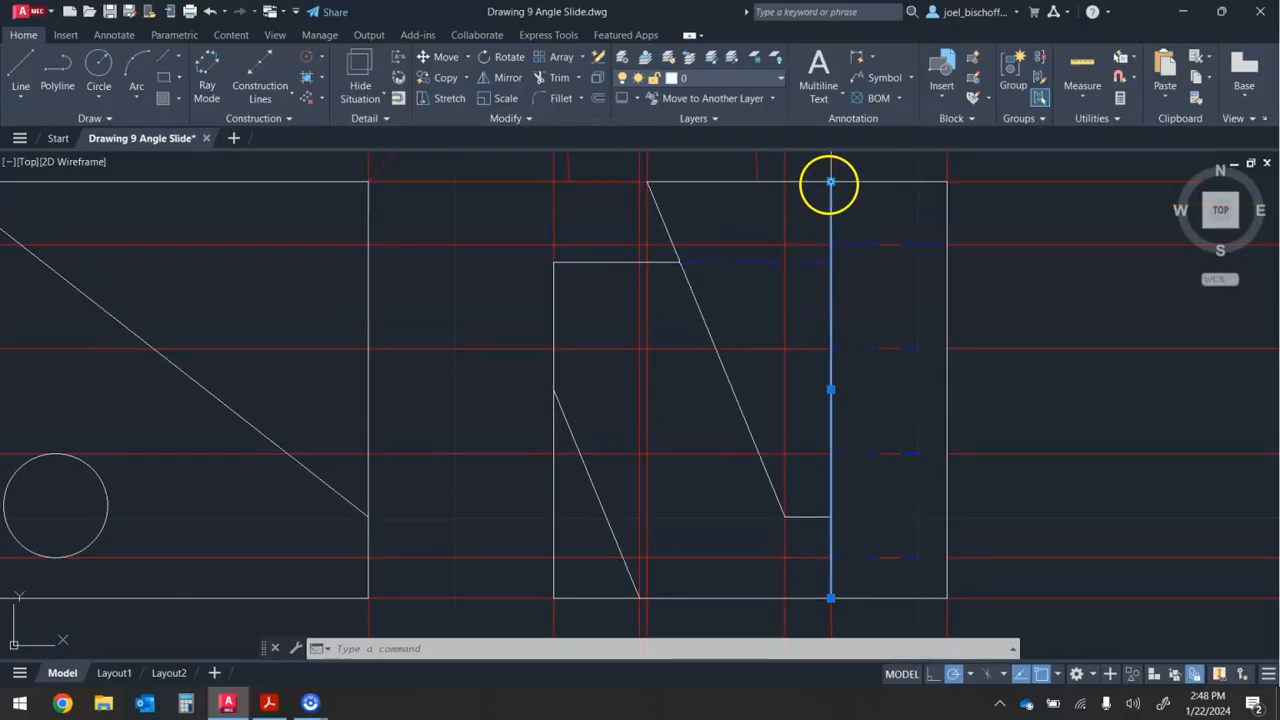
click(830, 182)
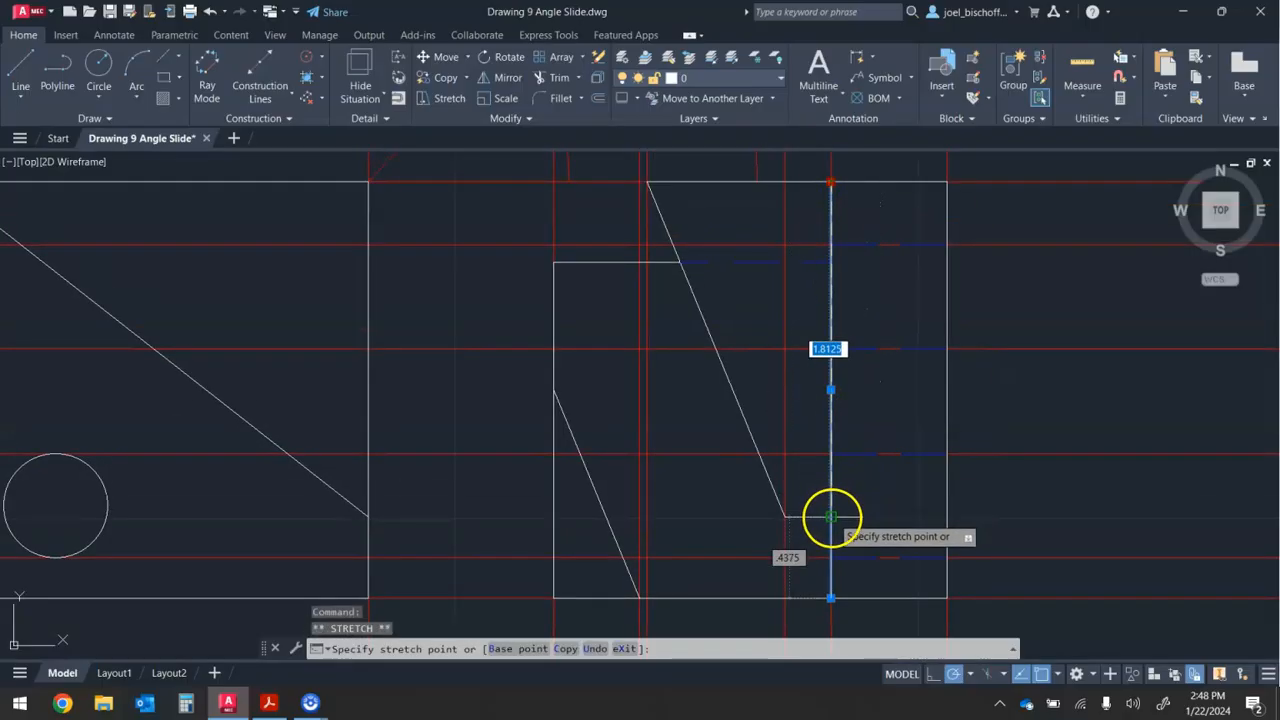
click(830, 517)
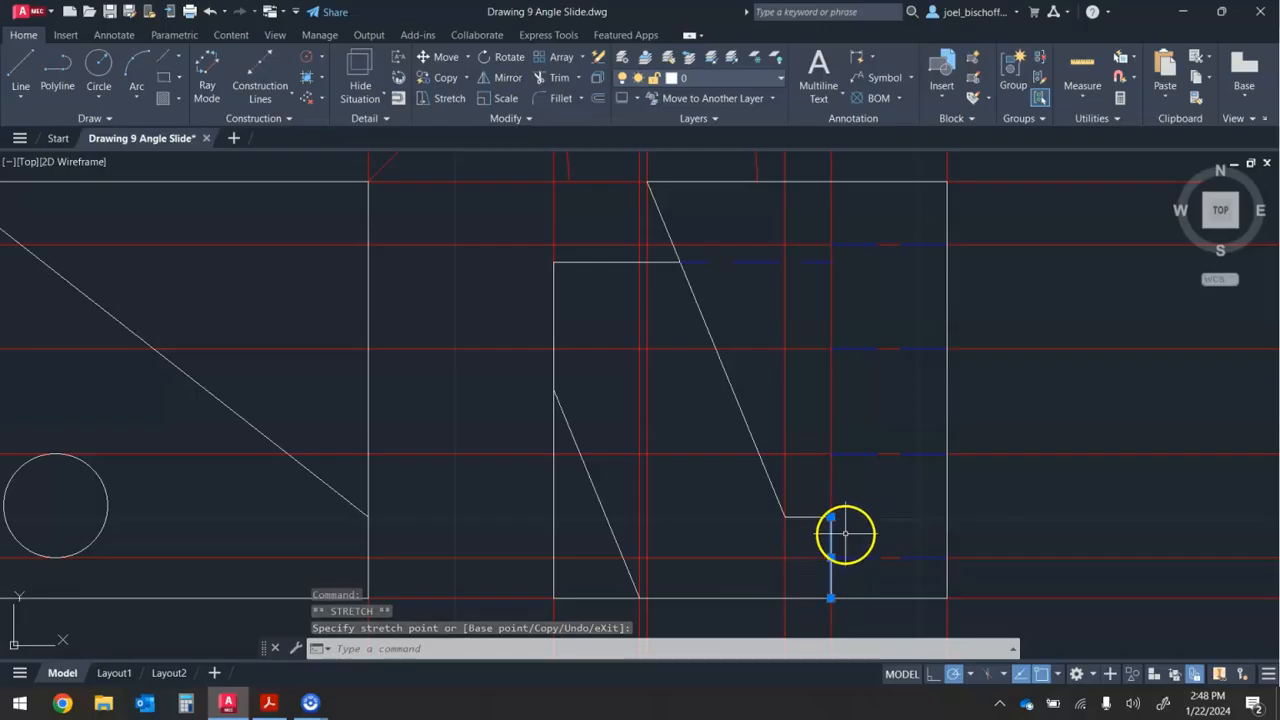
key(Escape)
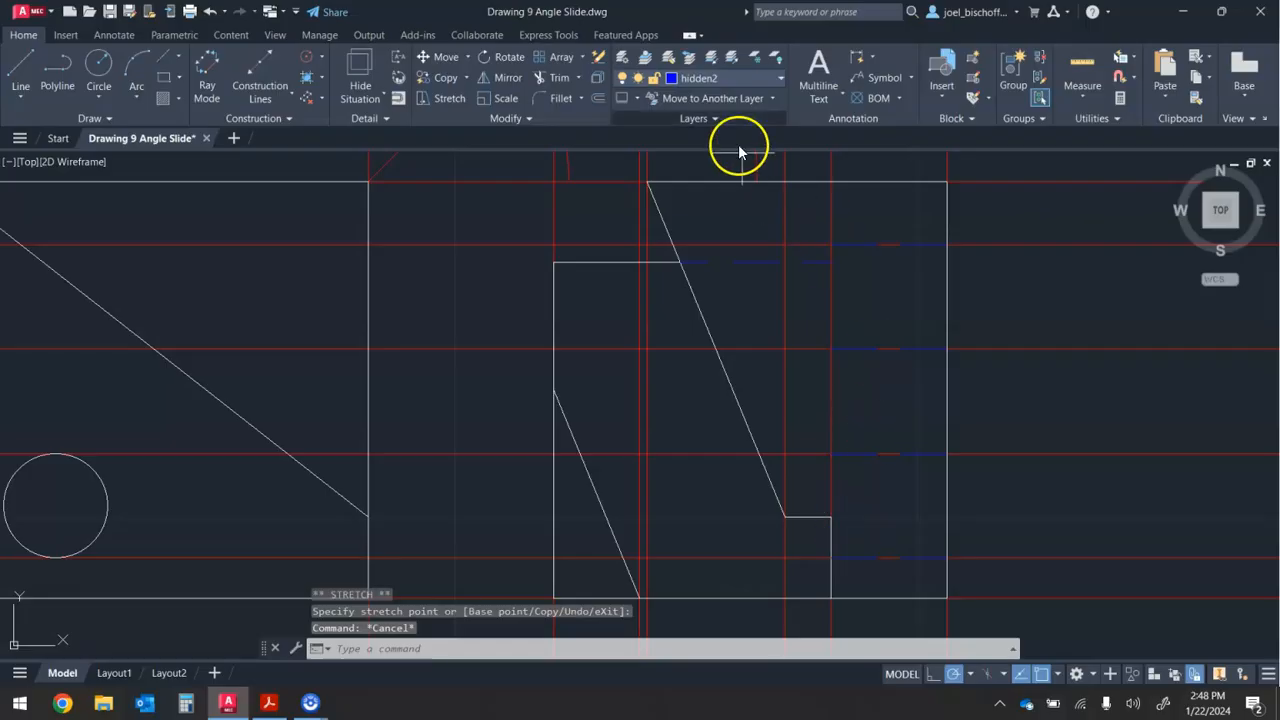
Draw a hidden2 line from the shortened inner vertical edge's upper end straight up to the side view's top edge
click(25, 65)
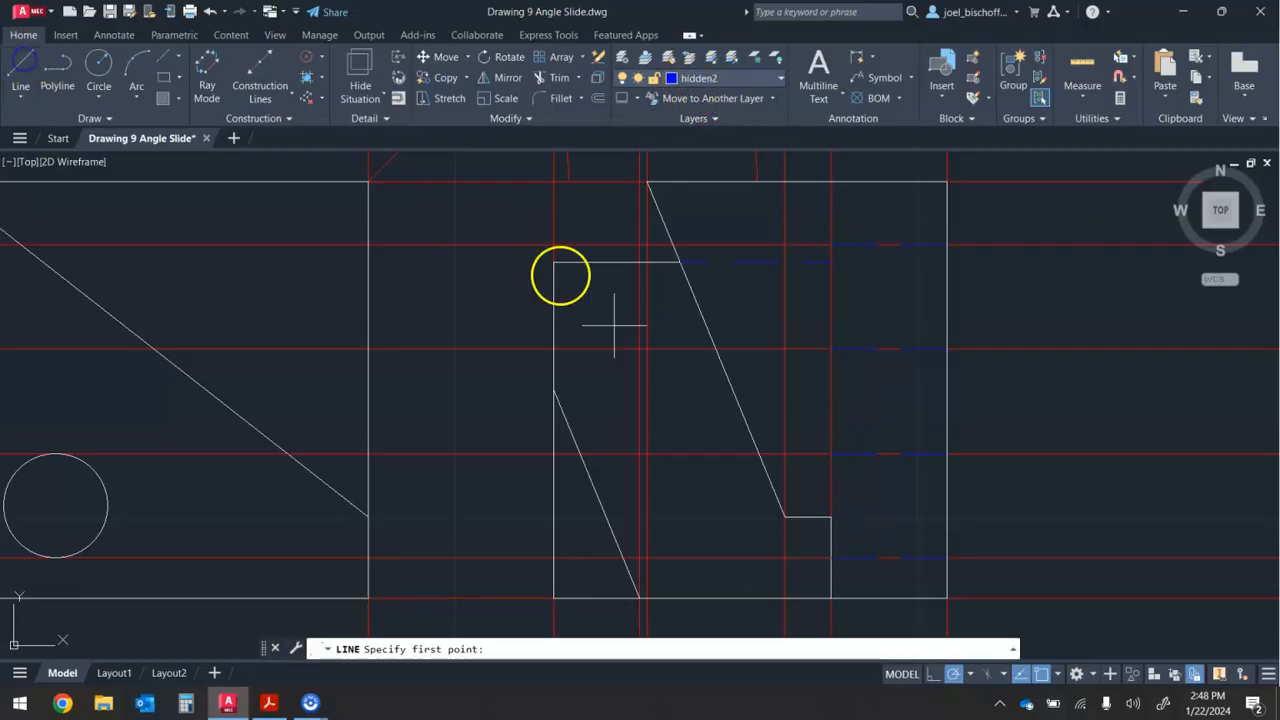
click(829, 517)
click(831, 517)
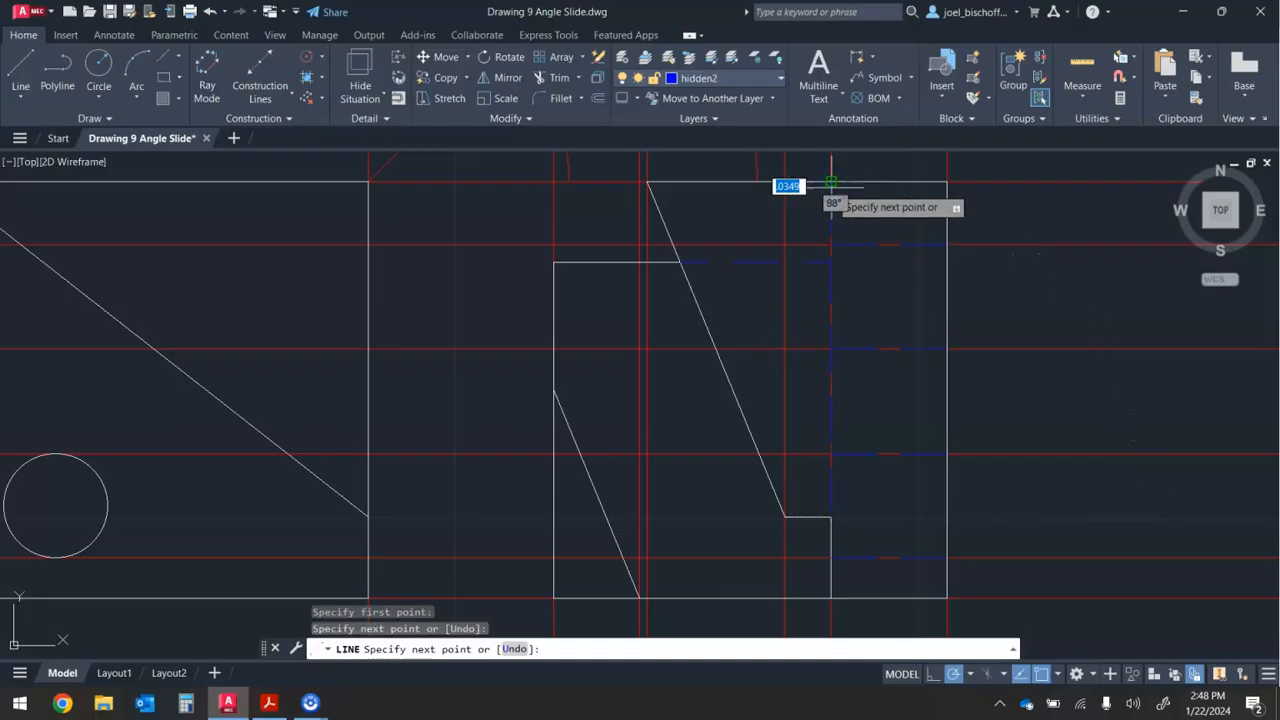
key(Escape)
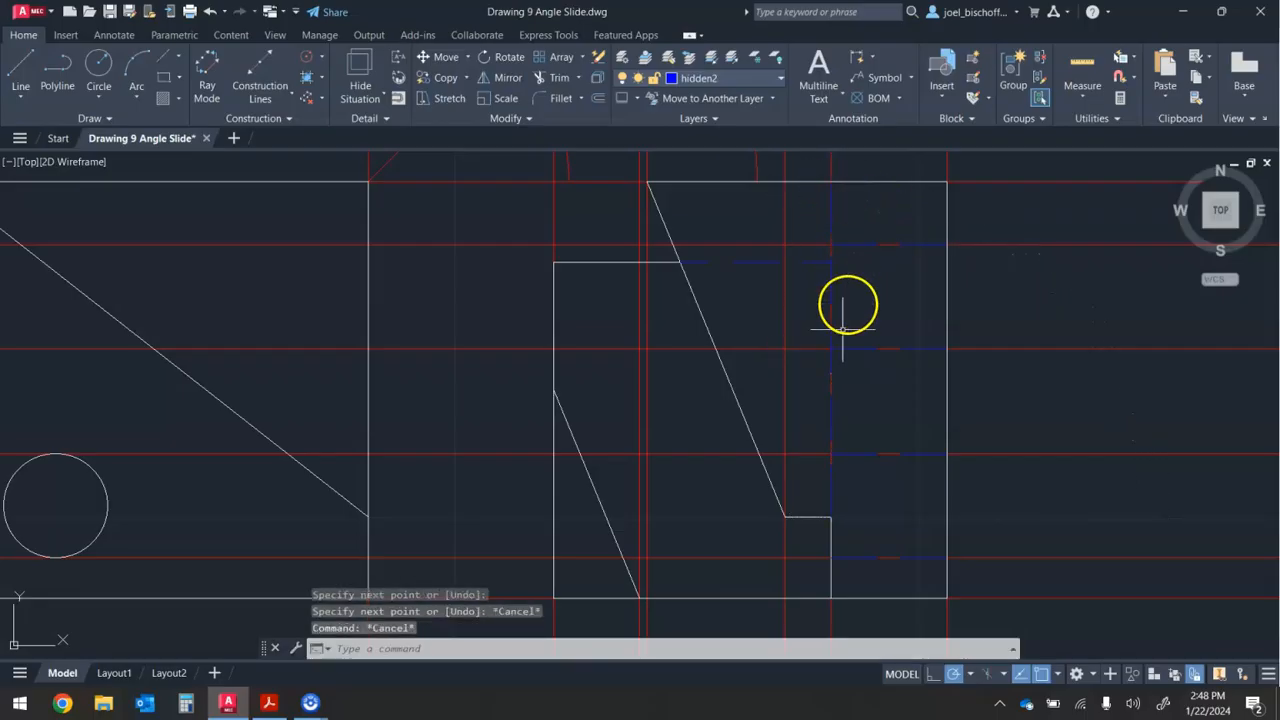
On layer 0, draw a vertical line from the side view's top edge down to the lower end of the long slanted line
scroll(838, 349, down, 4)
middle_drag(794, 318, 777, 420)
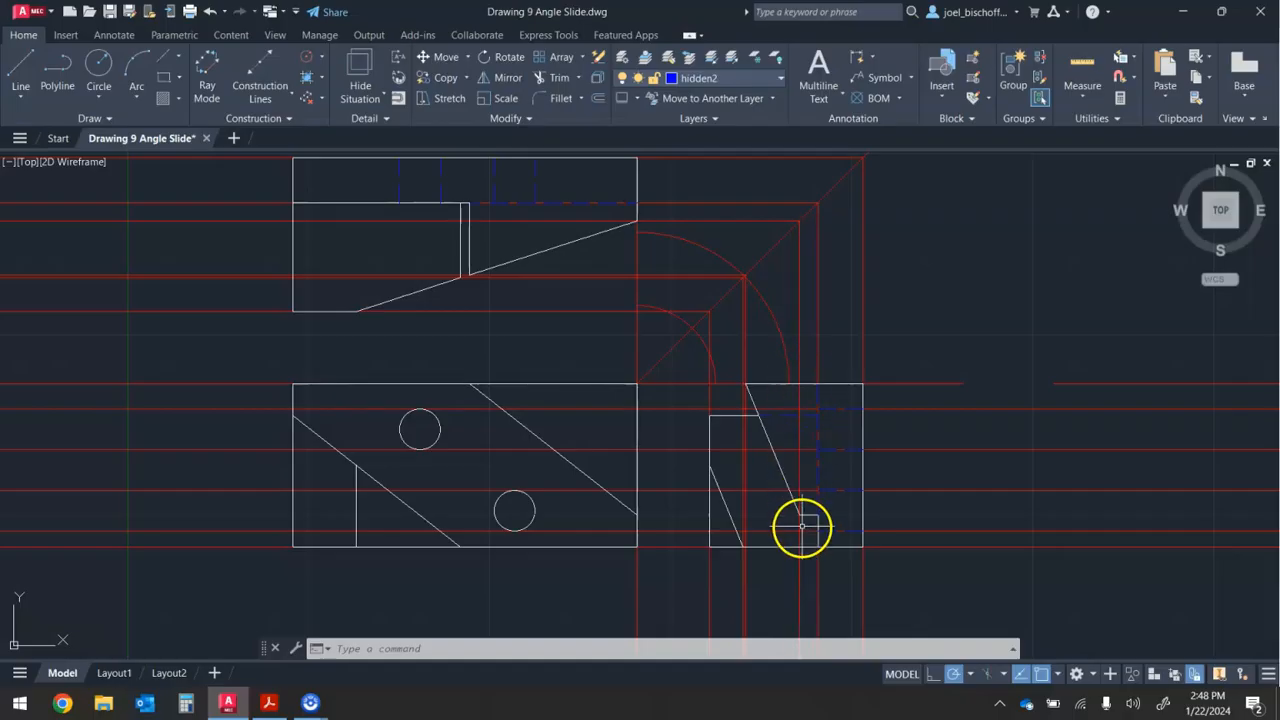
click(22, 75)
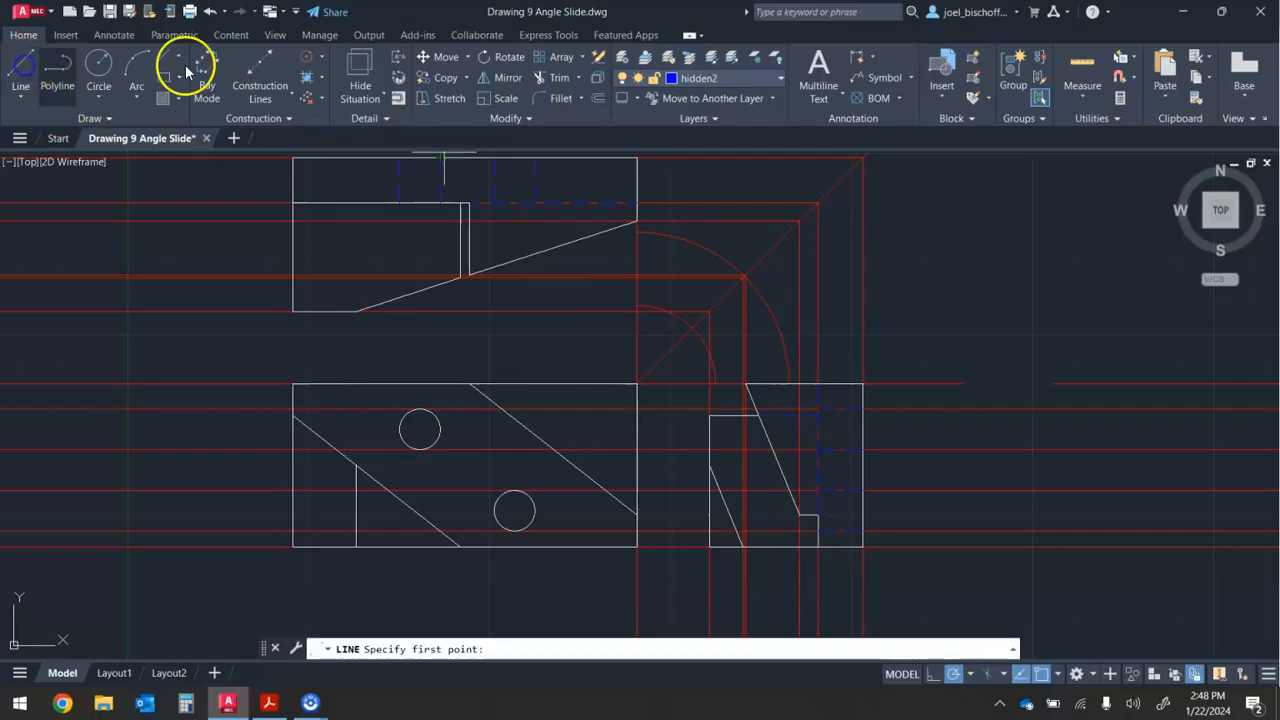
click(777, 85)
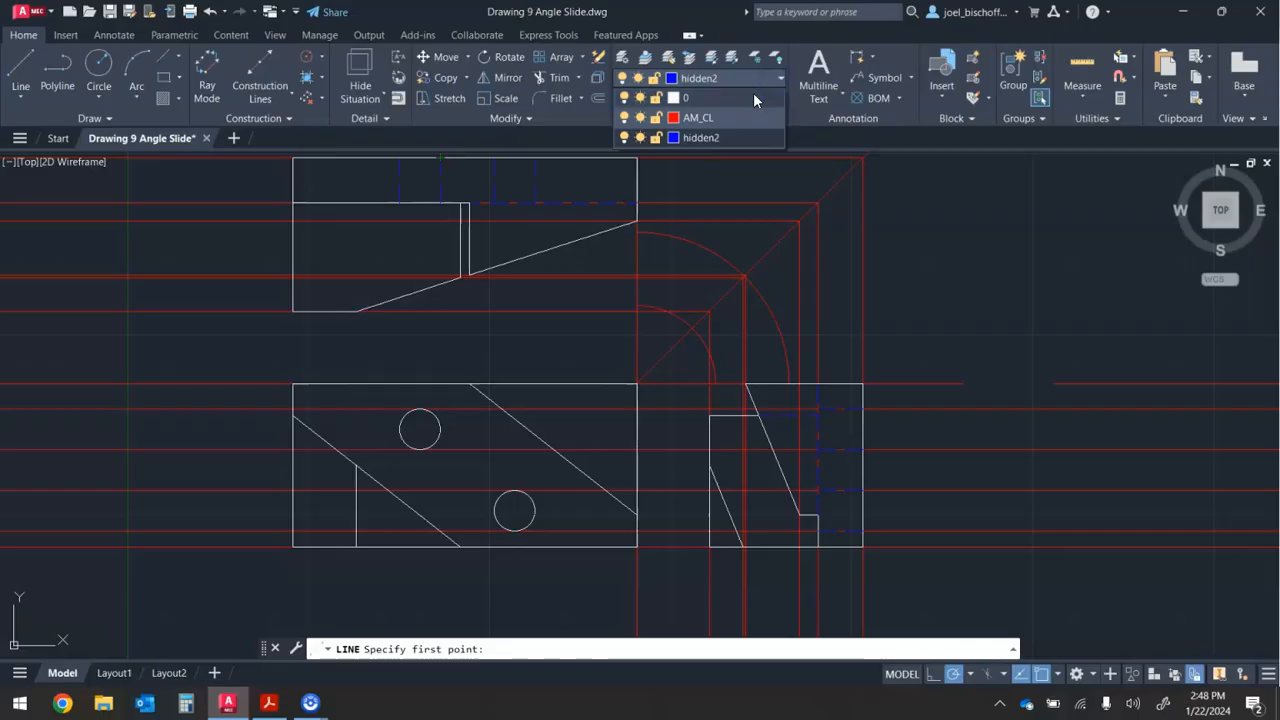
click(753, 92)
click(800, 383)
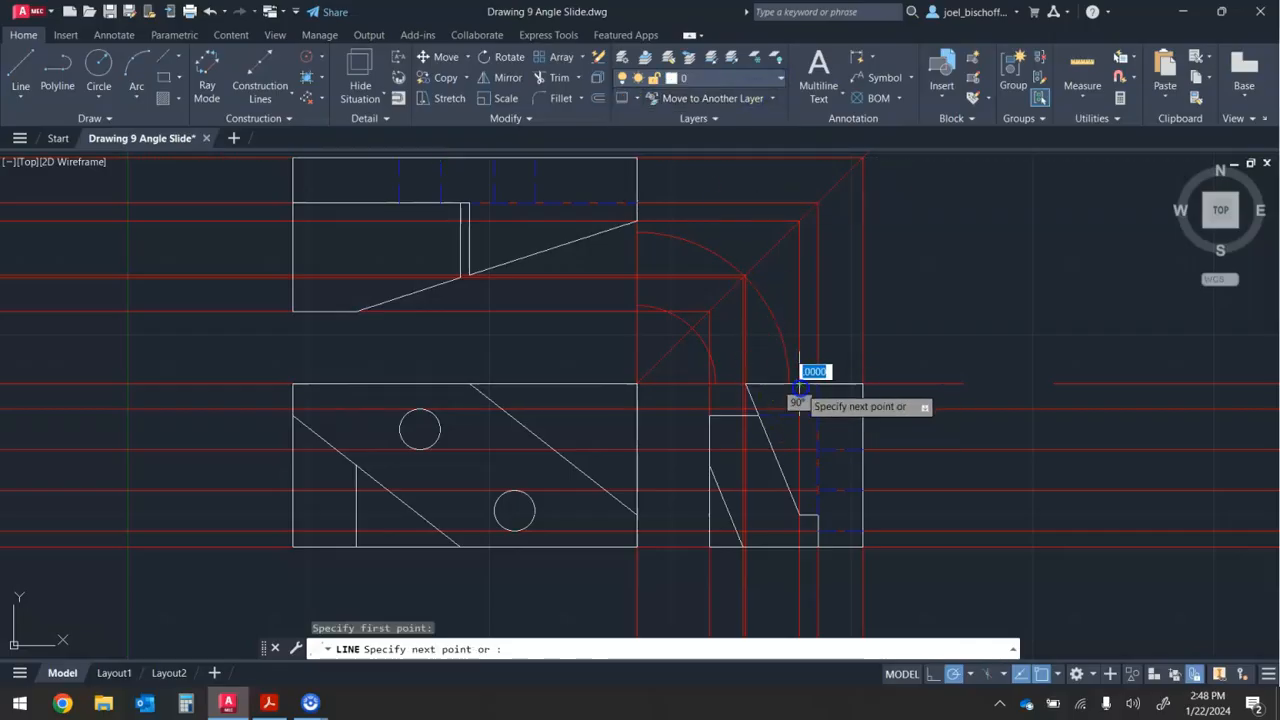
click(800, 514)
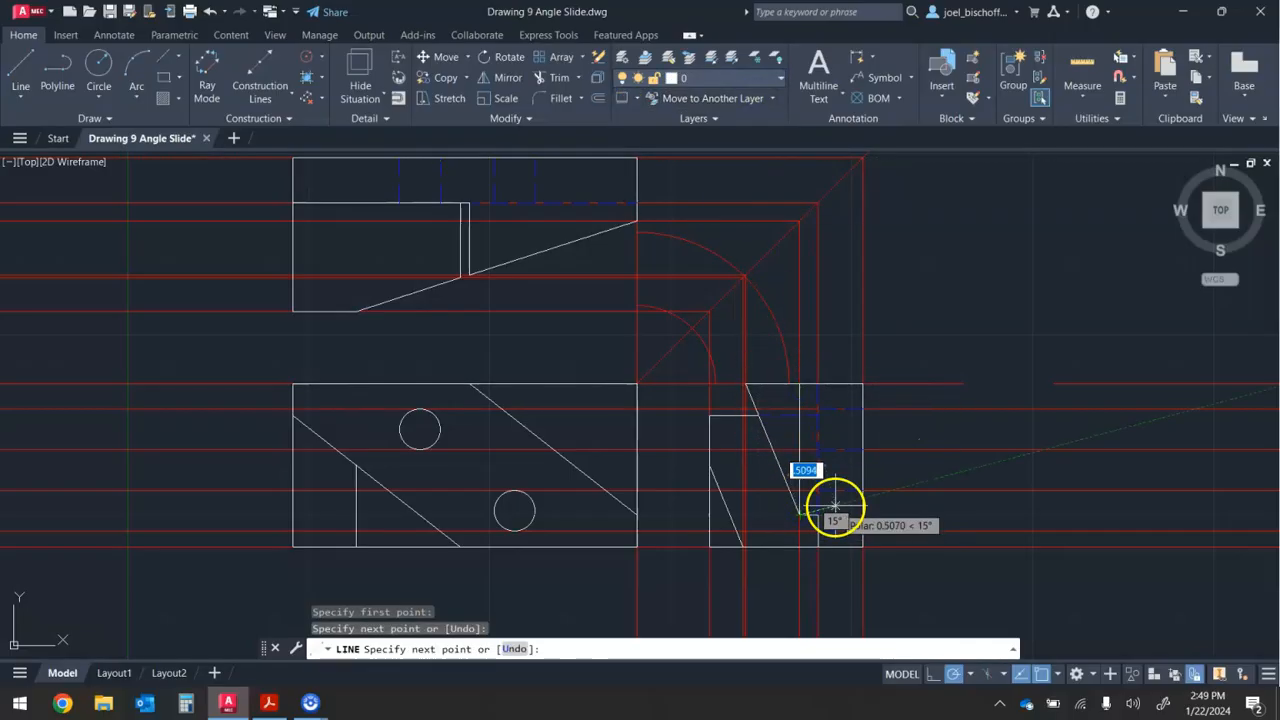
key(Escape)
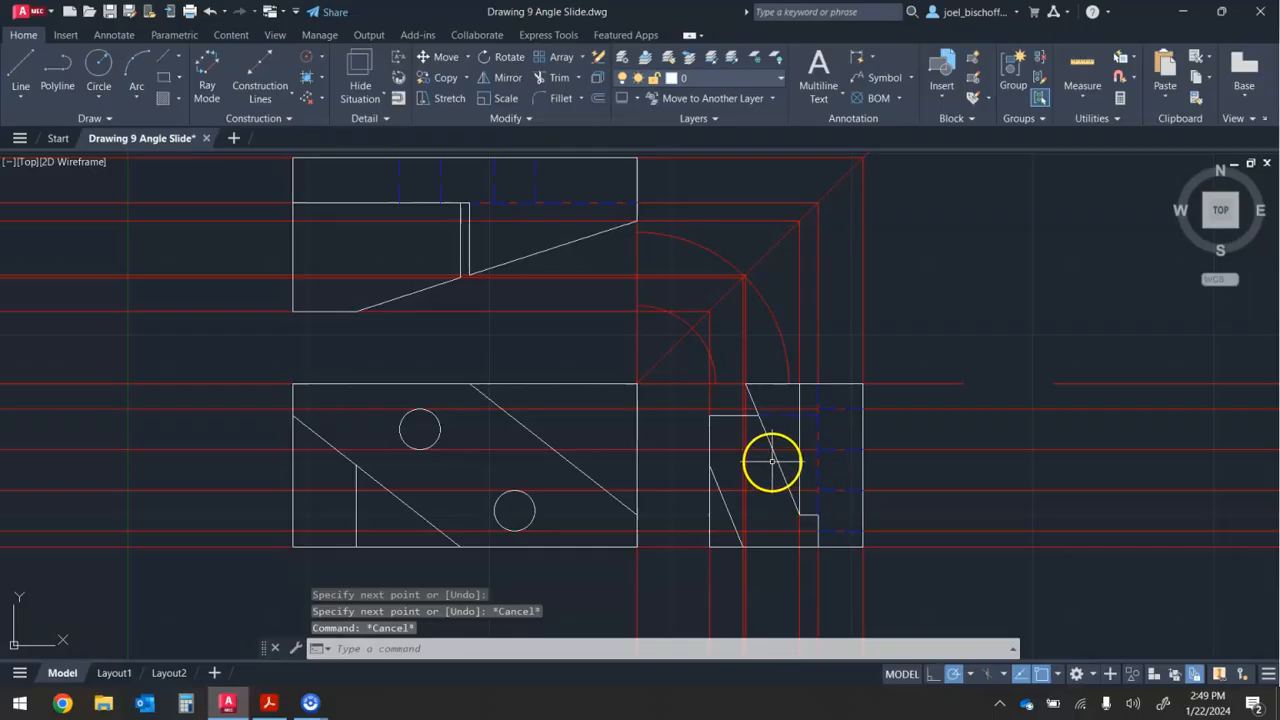
Turn off the AM_CL layer to hide all construction lines around the three views
scroll(688, 428, up, 1)
scroll(684, 425, down, 1)
middle_drag(680, 423, 699, 456)
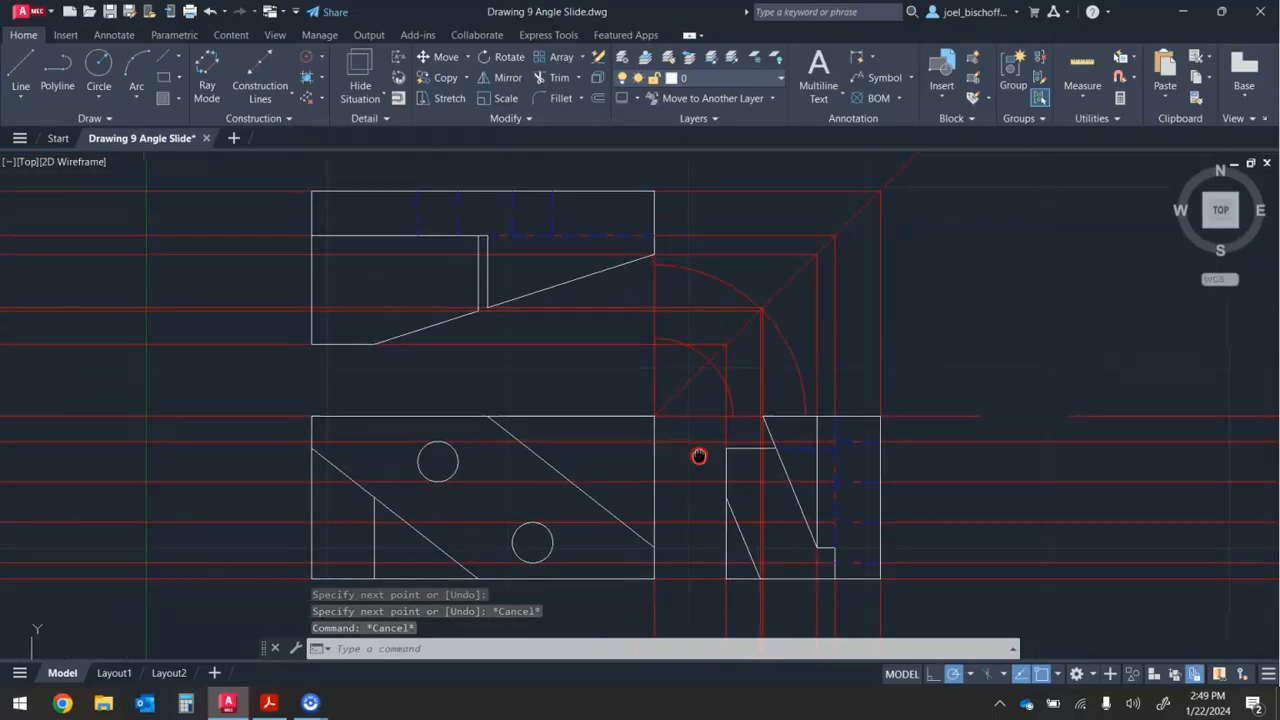
click(767, 79)
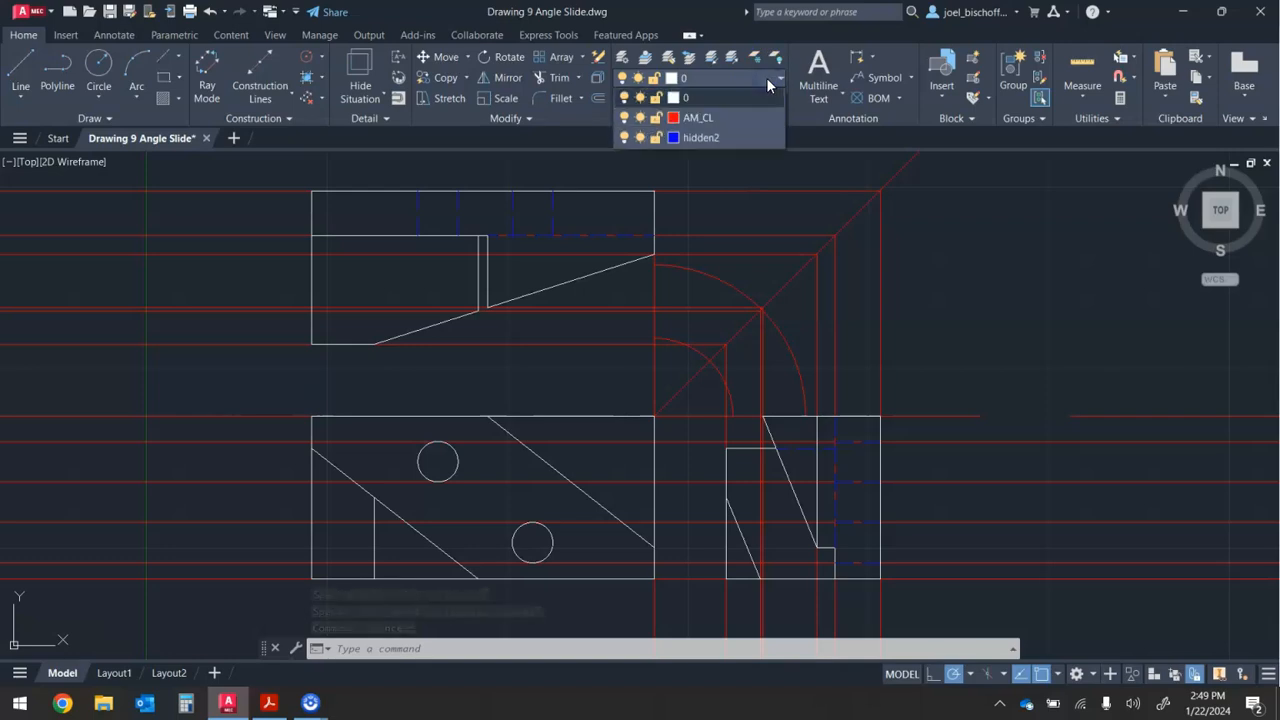
click(625, 117)
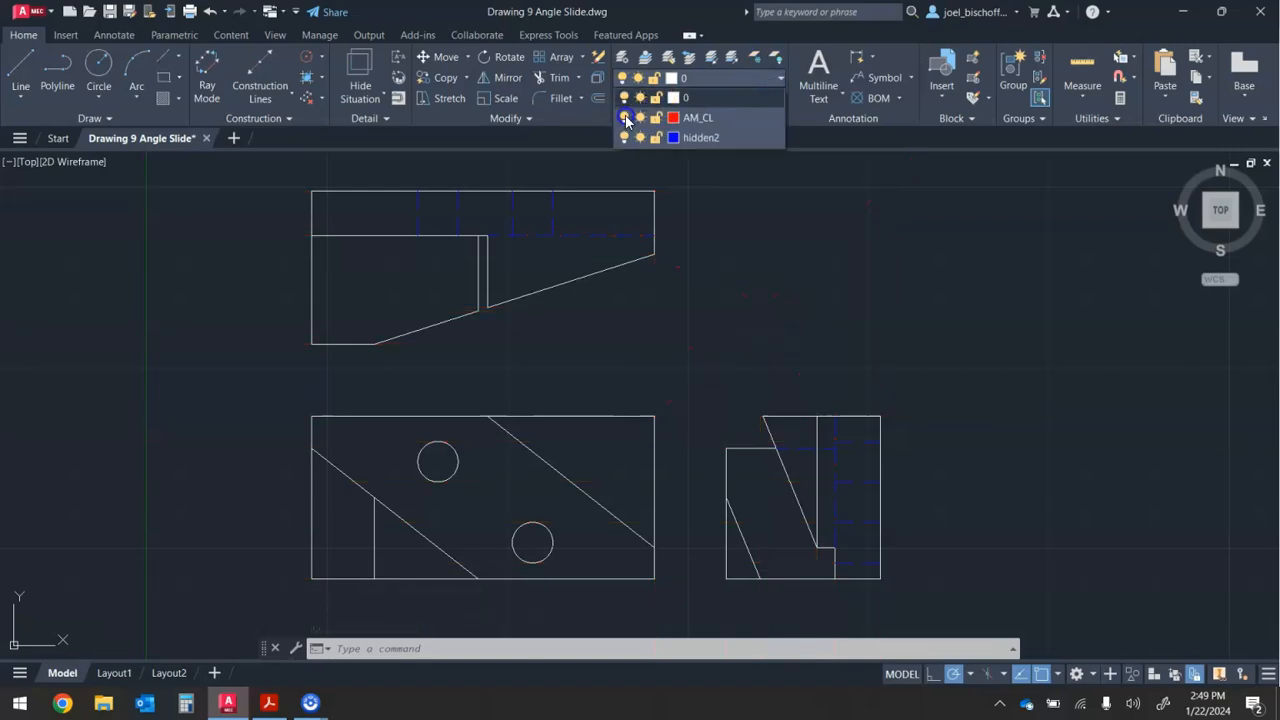
click(748, 240)
middle_drag(700, 340, 701, 328)
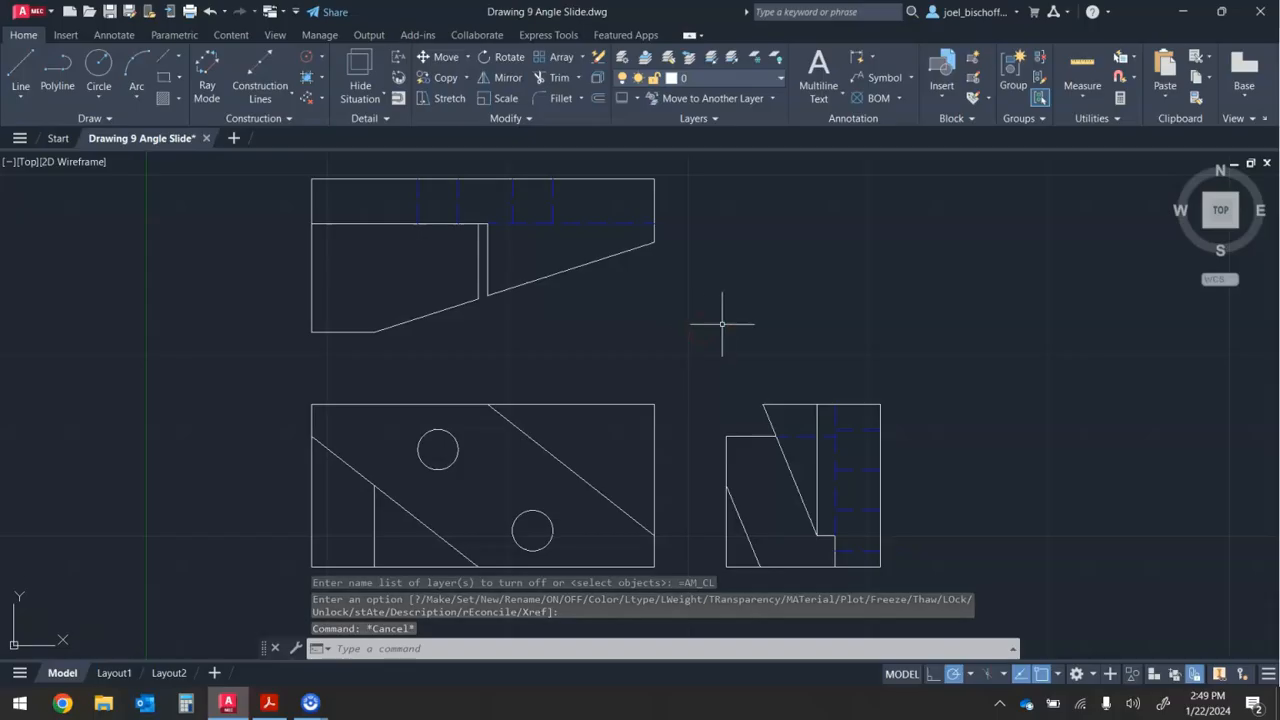